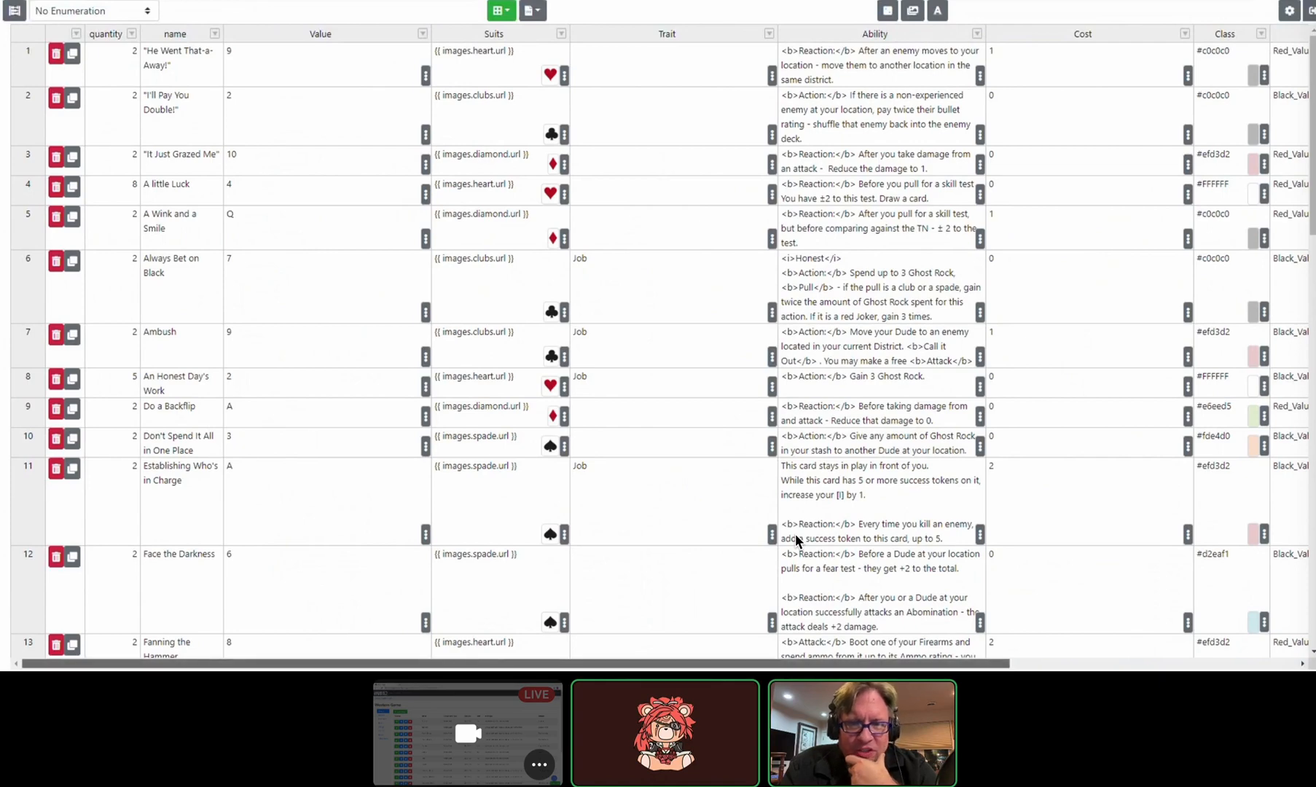
Step: Review the ability texts of all cards in the Actions dataset, down to the last row
{"action": "scroll", "coordinate": [798, 539], "scroll_direction": "right", "scroll_amount": 1}
{"action": "scroll", "coordinate": [797, 540], "scroll_direction": "right", "scroll_amount": 5}
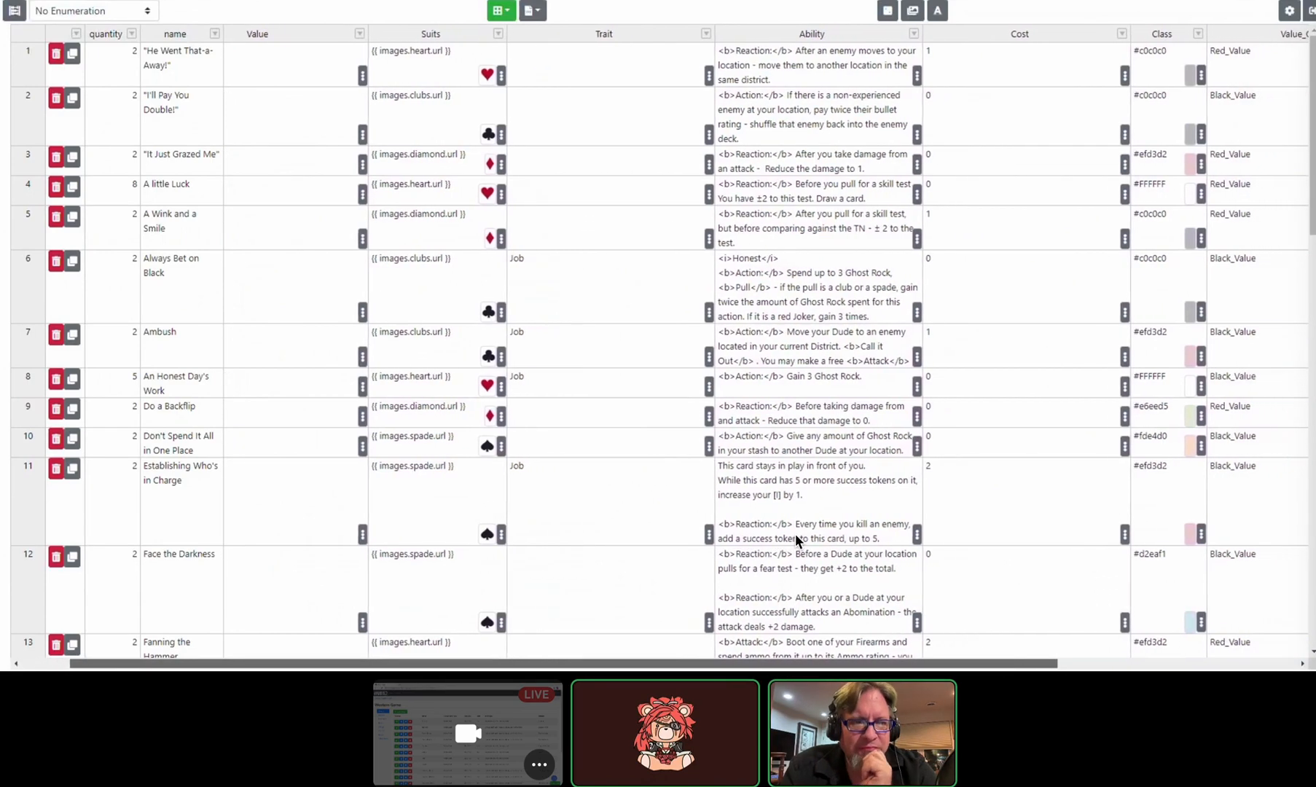
{"action": "scroll", "coordinate": [798, 540], "scroll_direction": "right", "scroll_amount": 2}
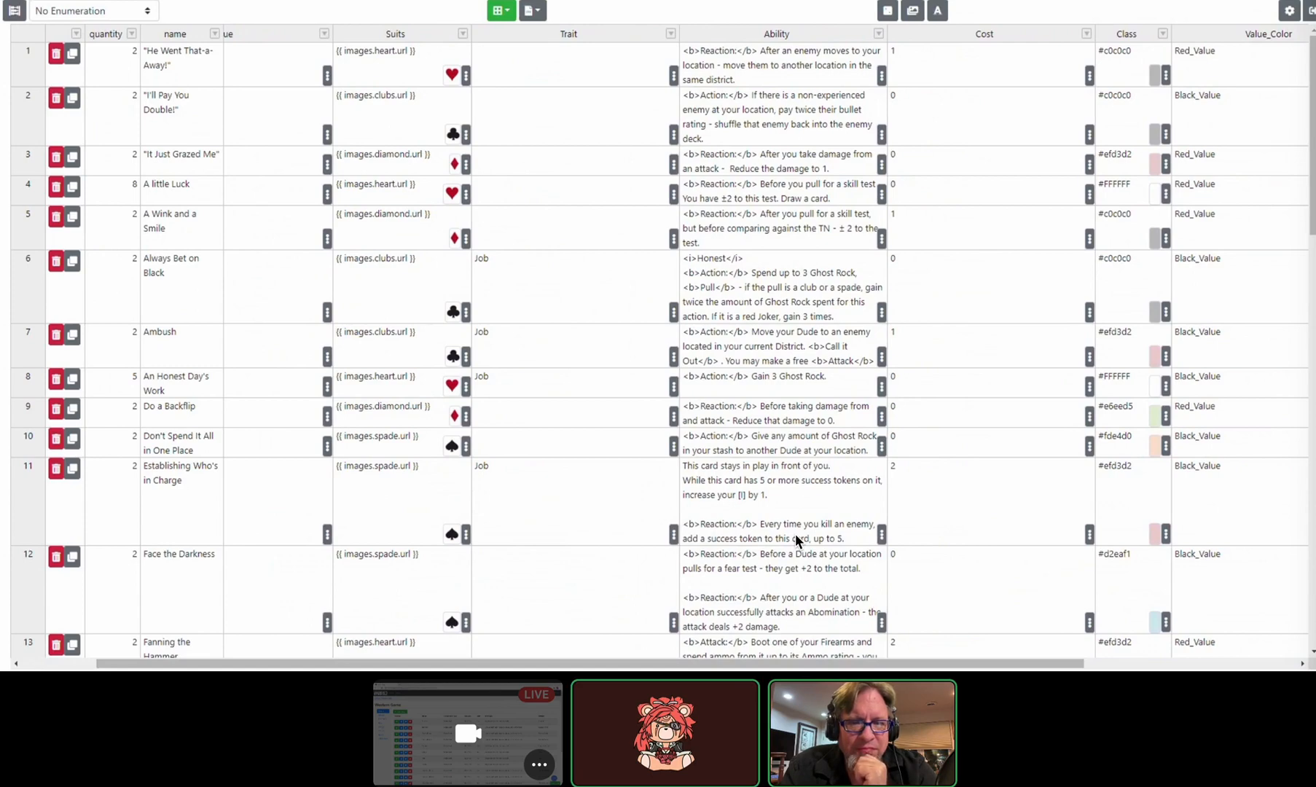
{"action": "left_click", "coordinate": [818, 378]}
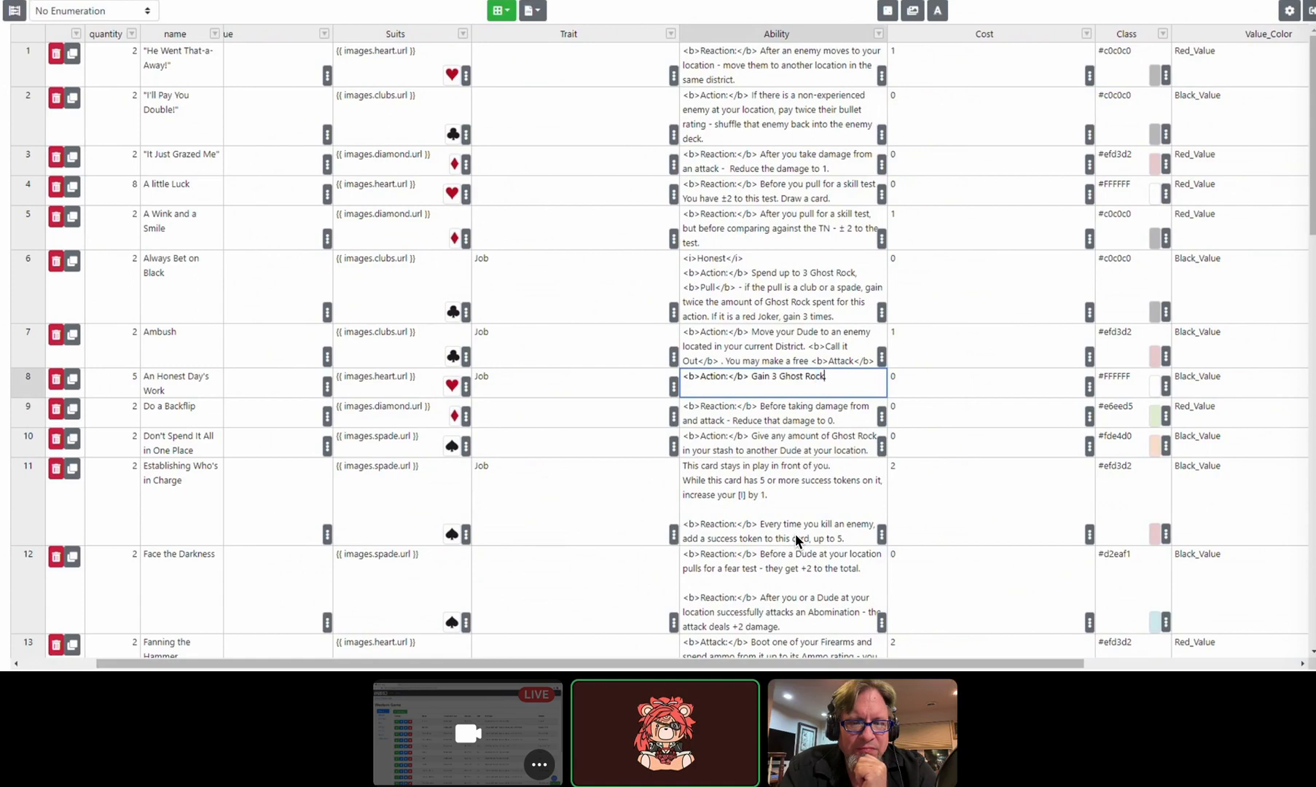
{"action": "type", "text": "."}
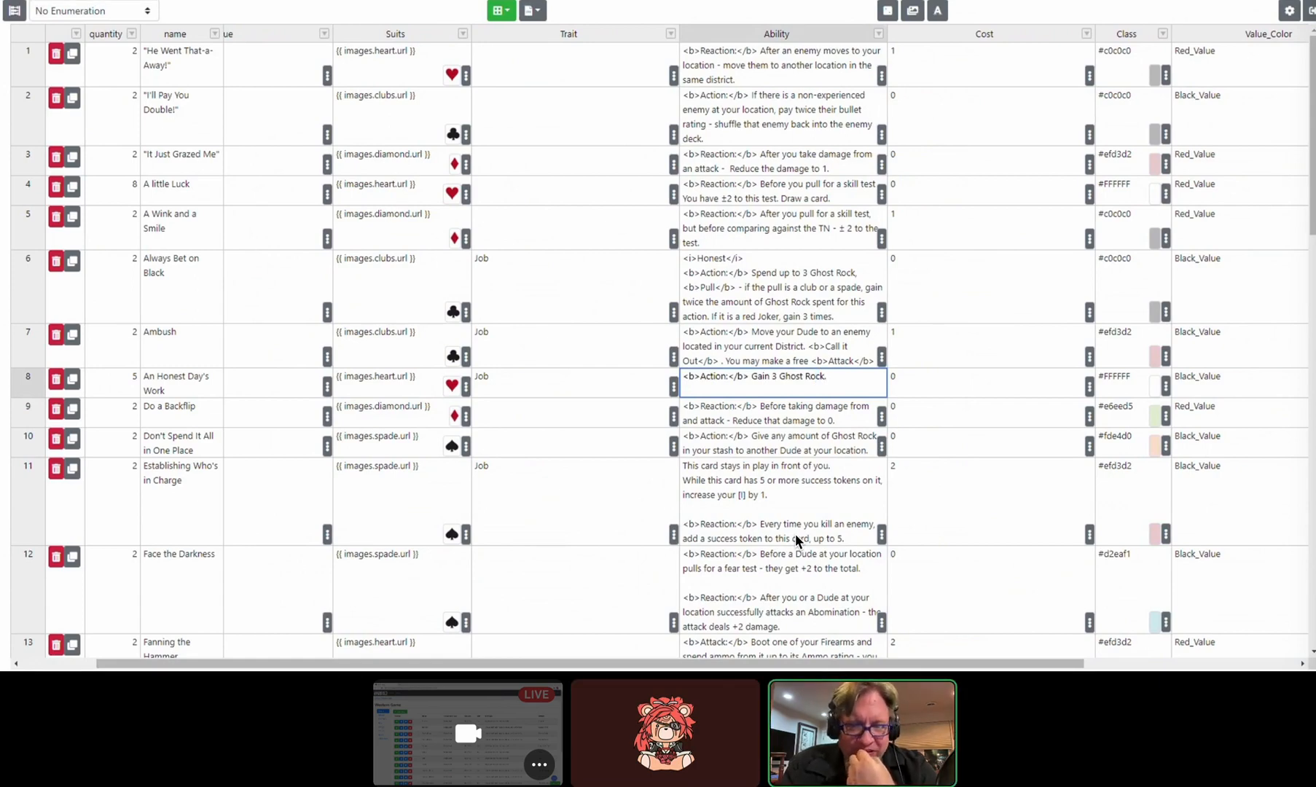
{"action": "key", "text": "BackSpace"}
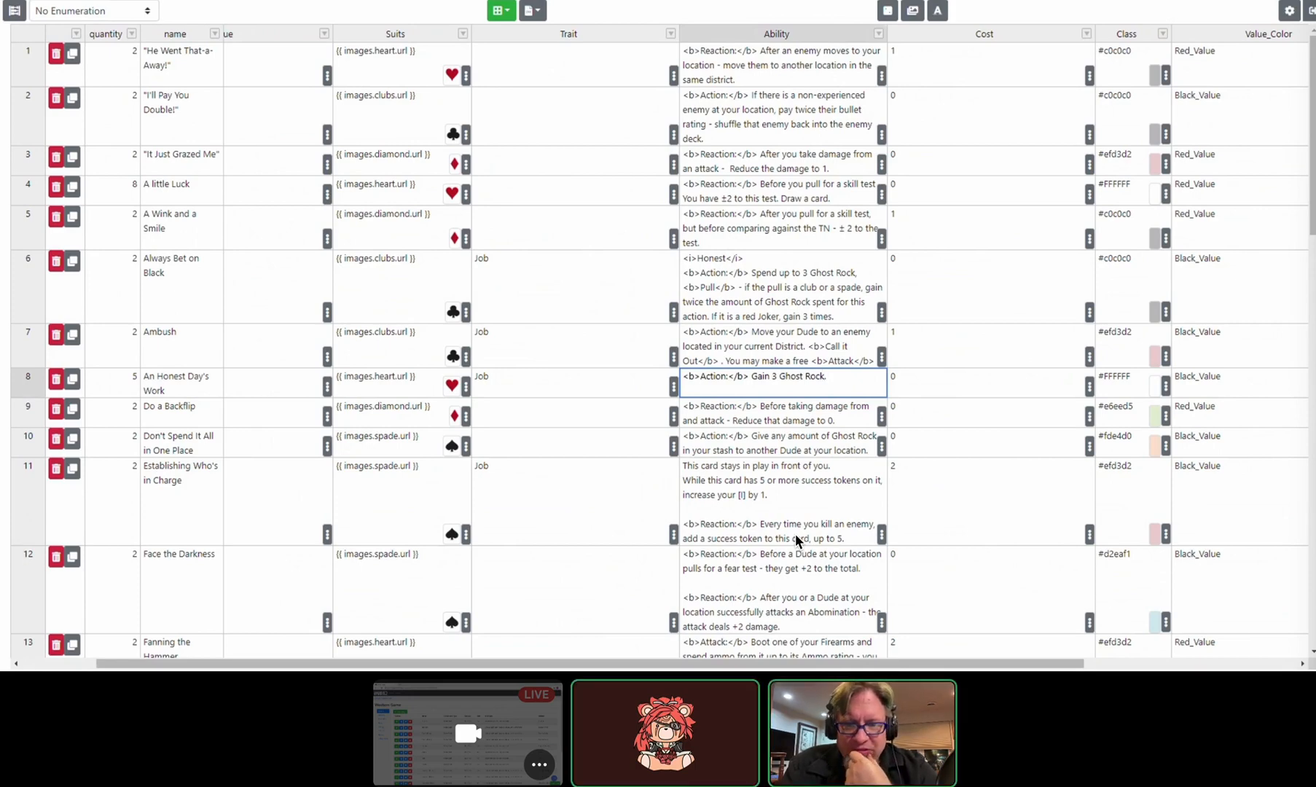
{"action": "scroll", "coordinate": [796, 540], "scroll_direction": "down", "scroll_amount": 8}
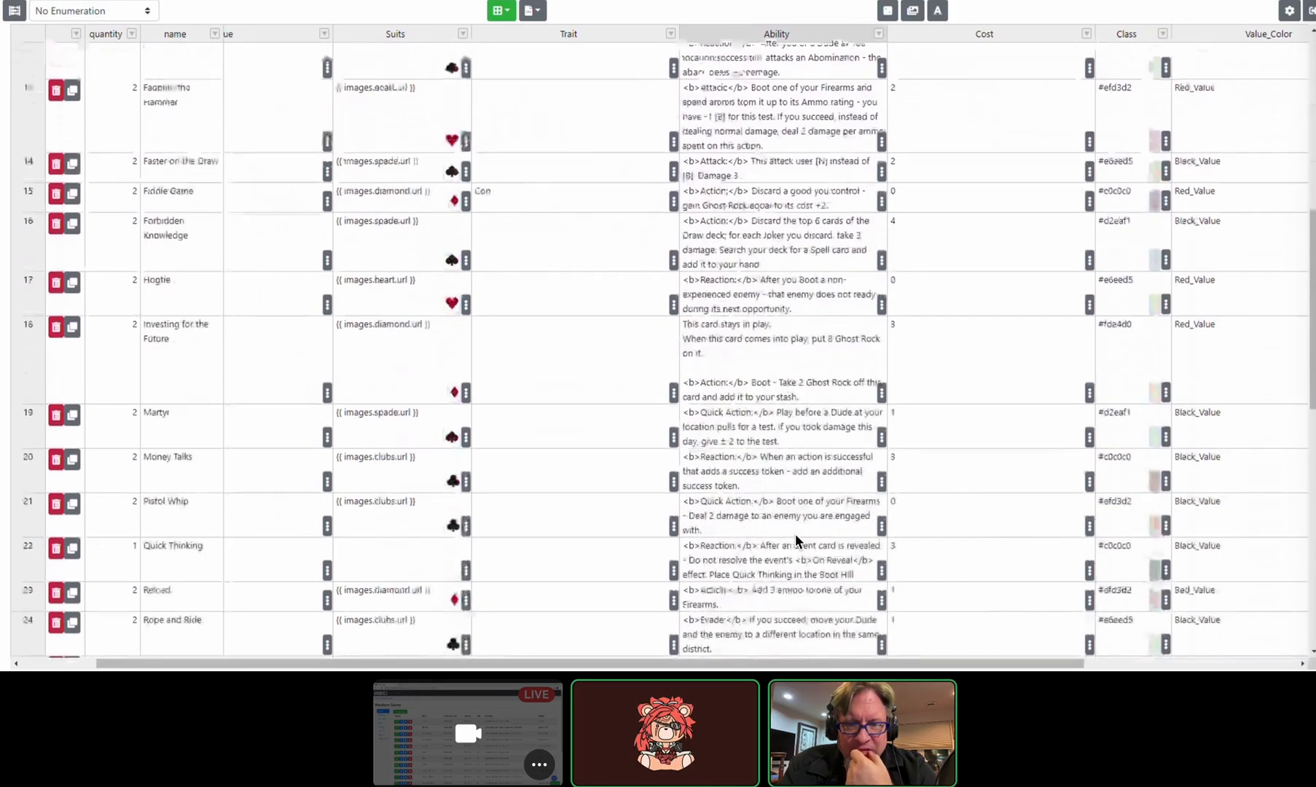
{"action": "scroll", "coordinate": [796, 540], "scroll_direction": "down", "scroll_amount": 5}
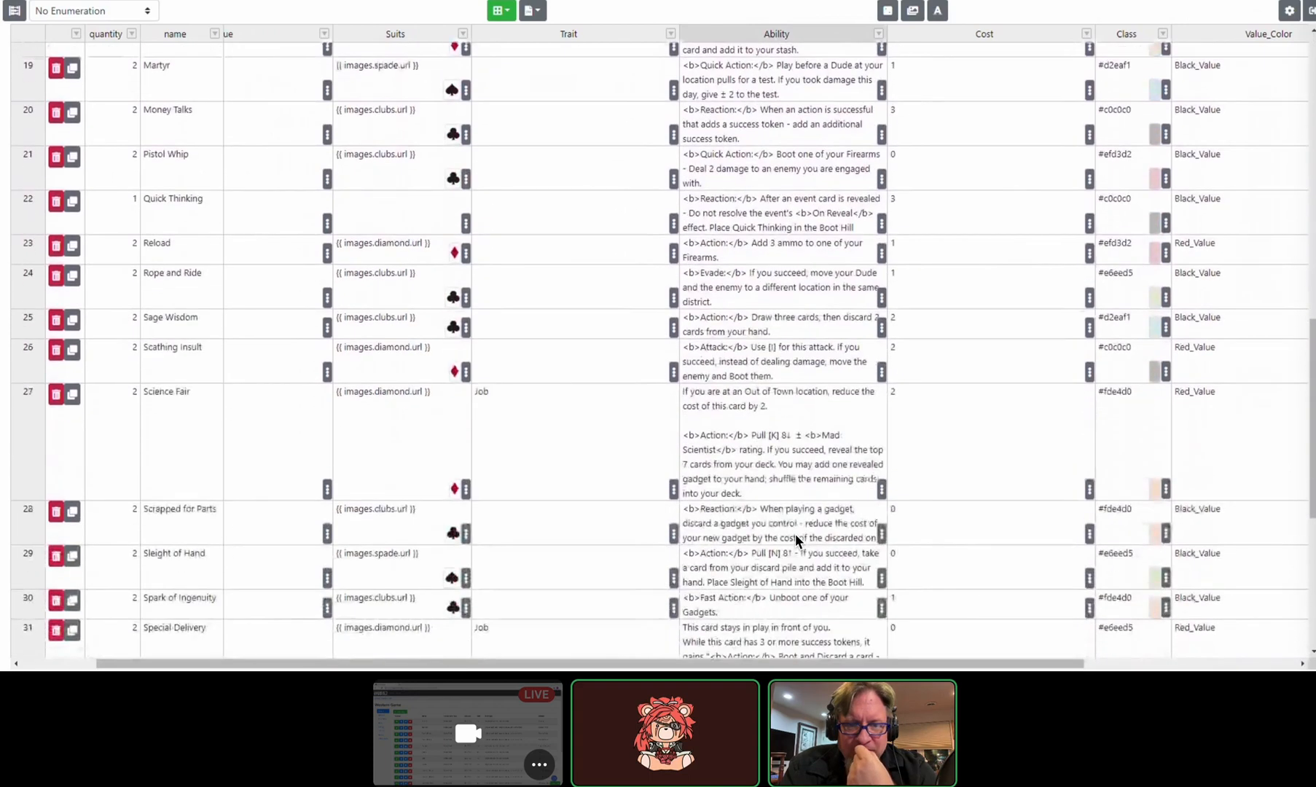
{"action": "scroll", "coordinate": [797, 540], "scroll_direction": "down", "scroll_amount": 5}
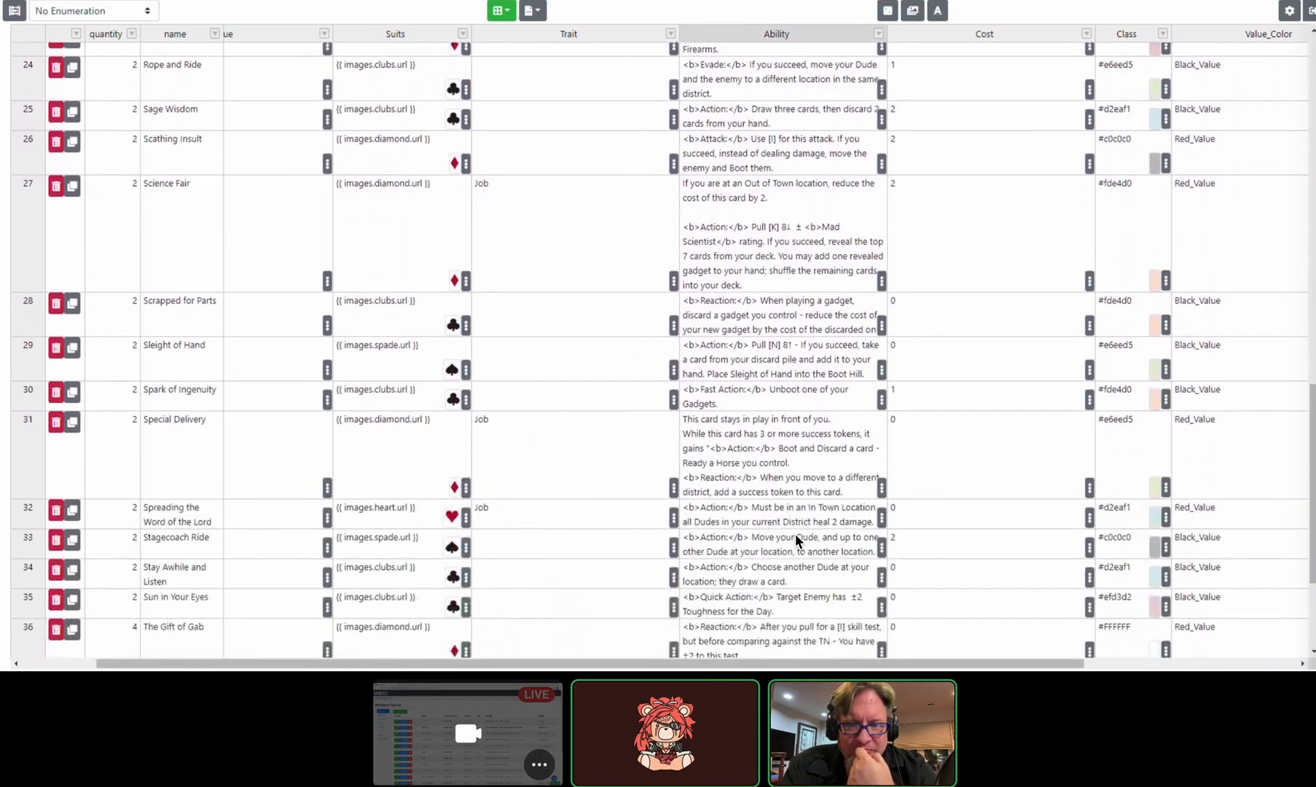
{"action": "scroll", "coordinate": [796, 540], "scroll_direction": "down", "scroll_amount": 3}
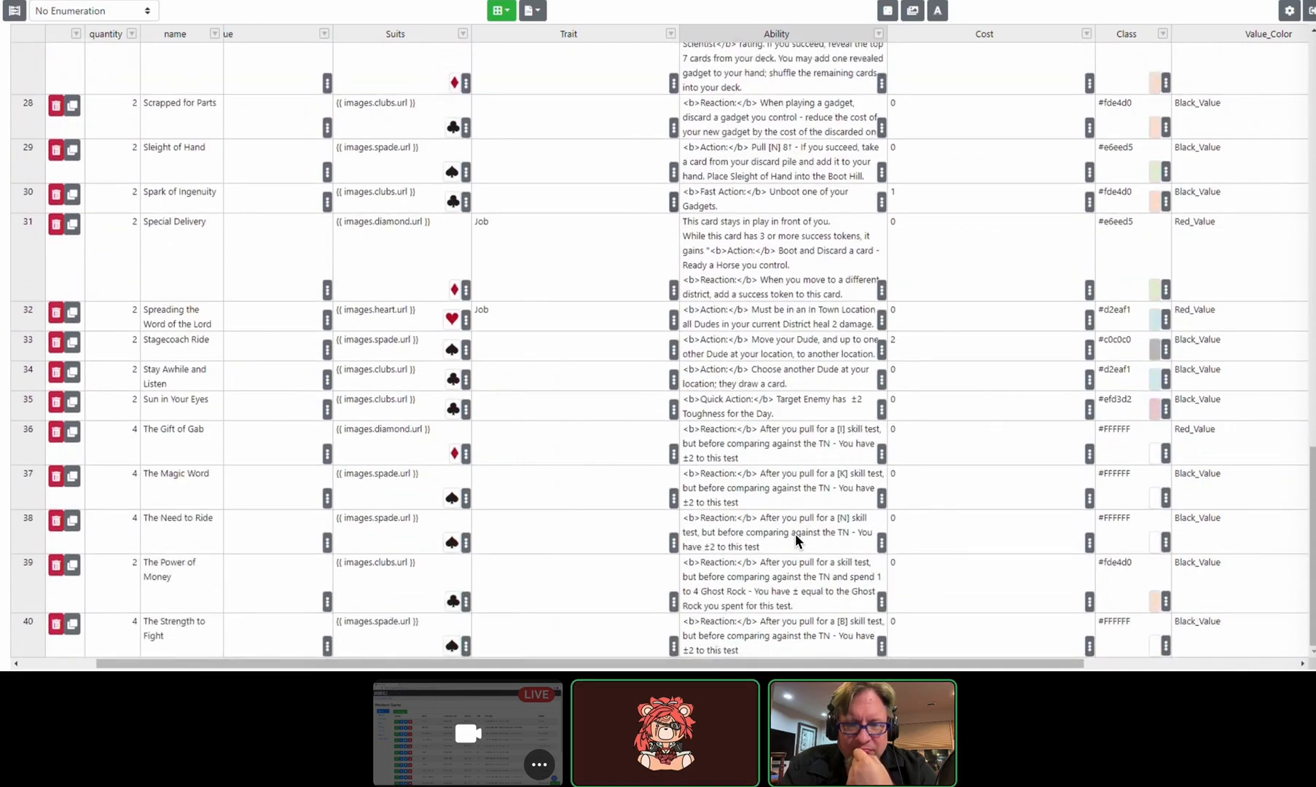
Step: Open the Western Game's Goods dataset for editing and bring the Electrostatic Pump Gun row into view
{"action": "key", "text": "alt+Left"}
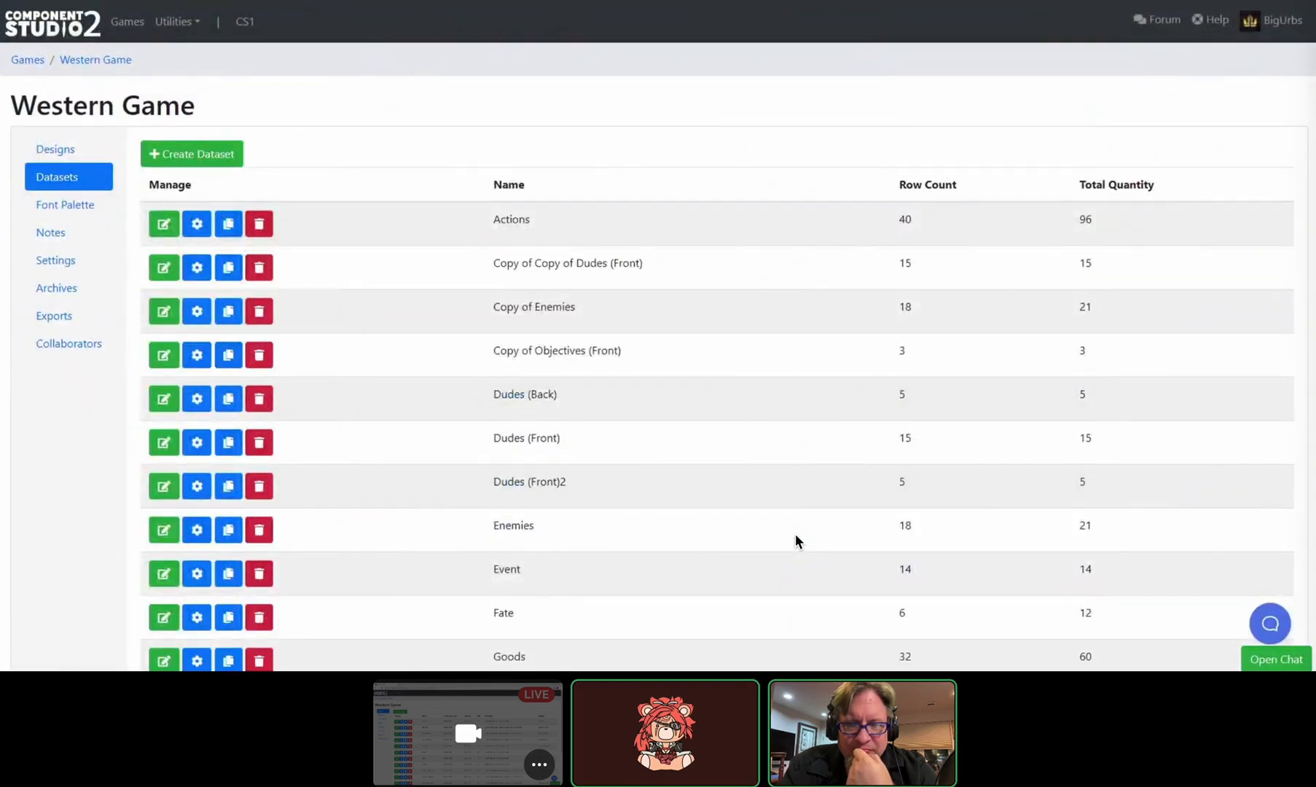
{"action": "left_click", "coordinate": [164, 660]}
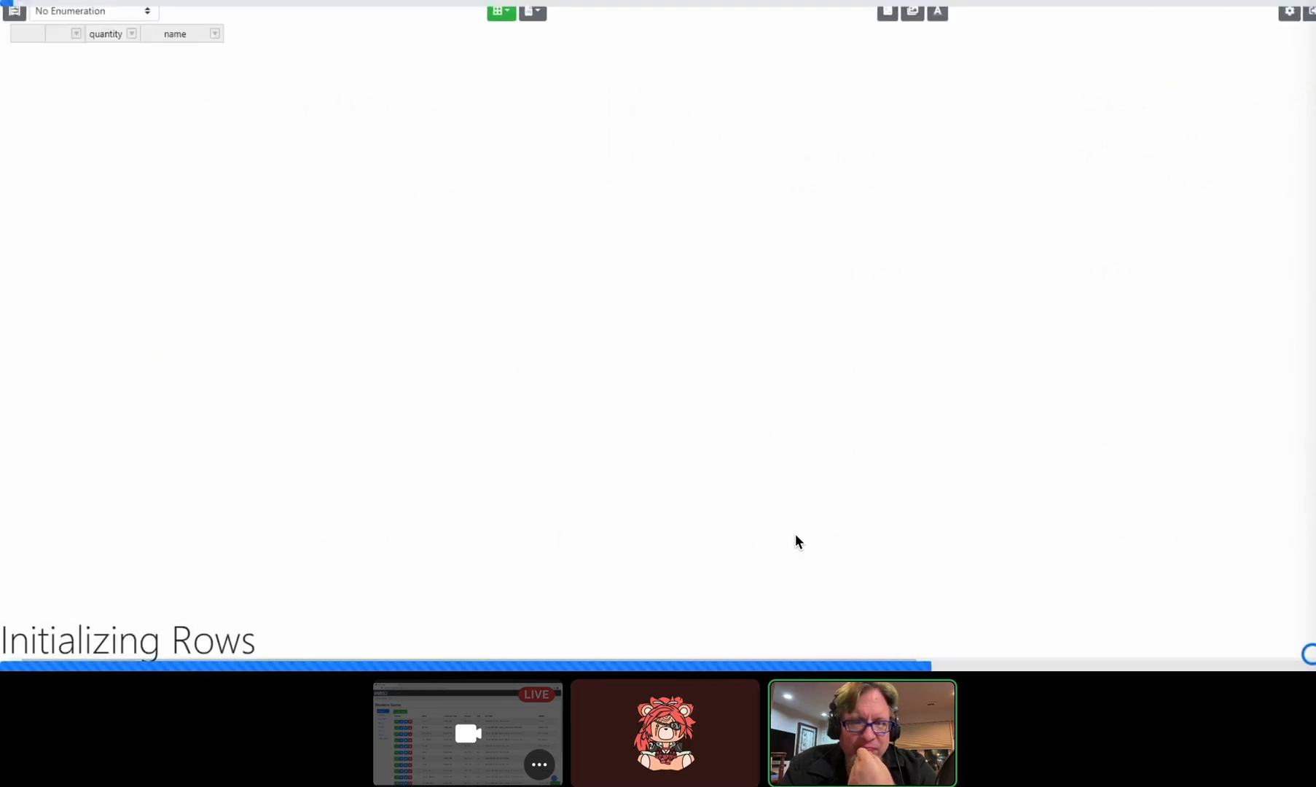
{"action": "scroll", "coordinate": [796, 541], "scroll_direction": "down", "scroll_amount": 2}
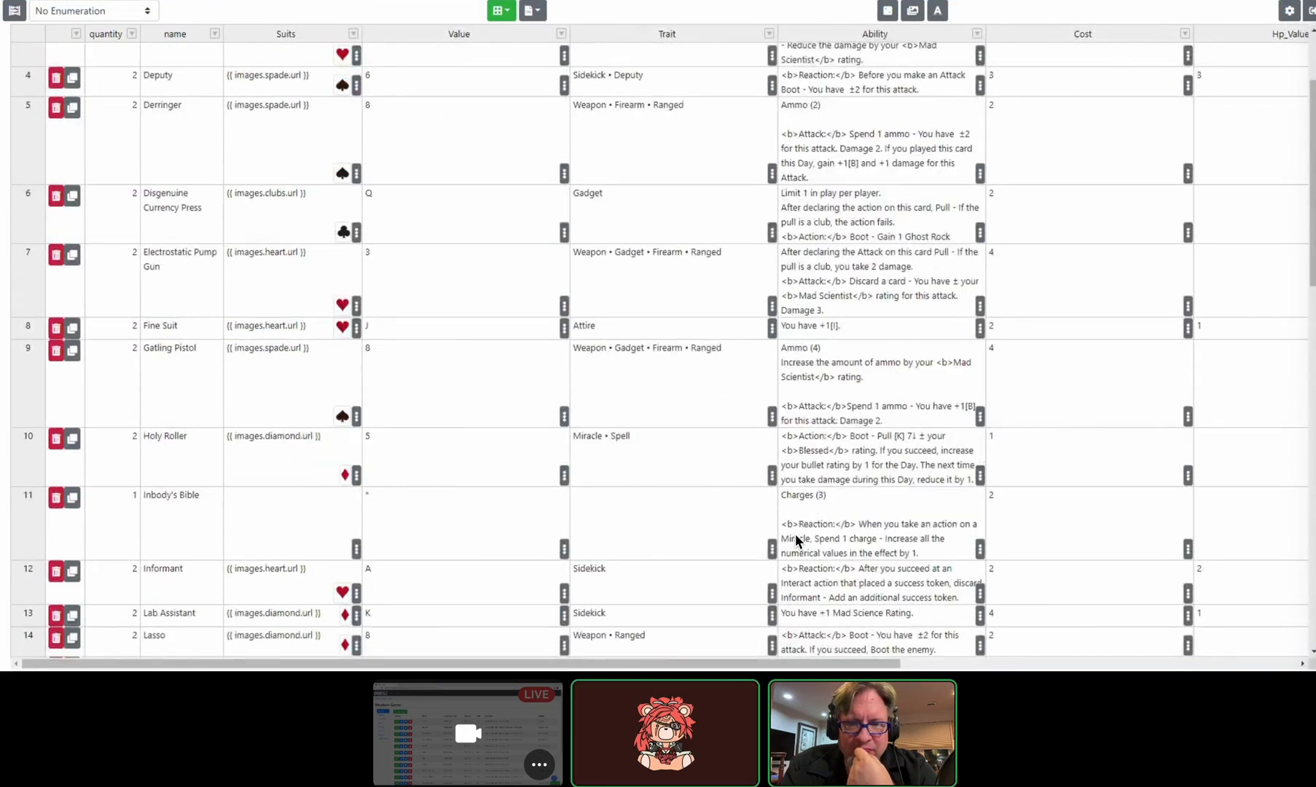
Step: Try to start a new line at the end of the Electrostatic Pump Gun and Disgenuine Currency Press ability texts
{"action": "left_click", "coordinate": [881, 281]}
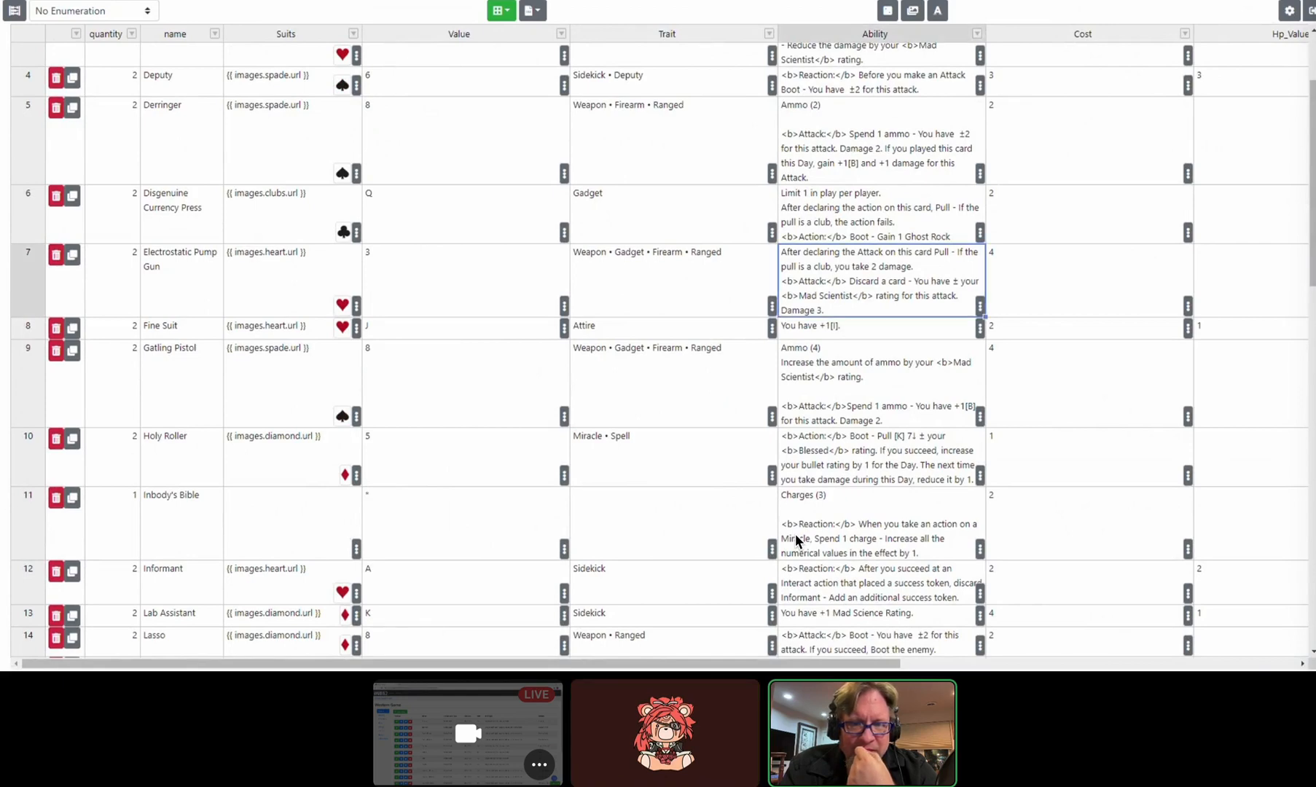
{"action": "key", "text": "Return"}
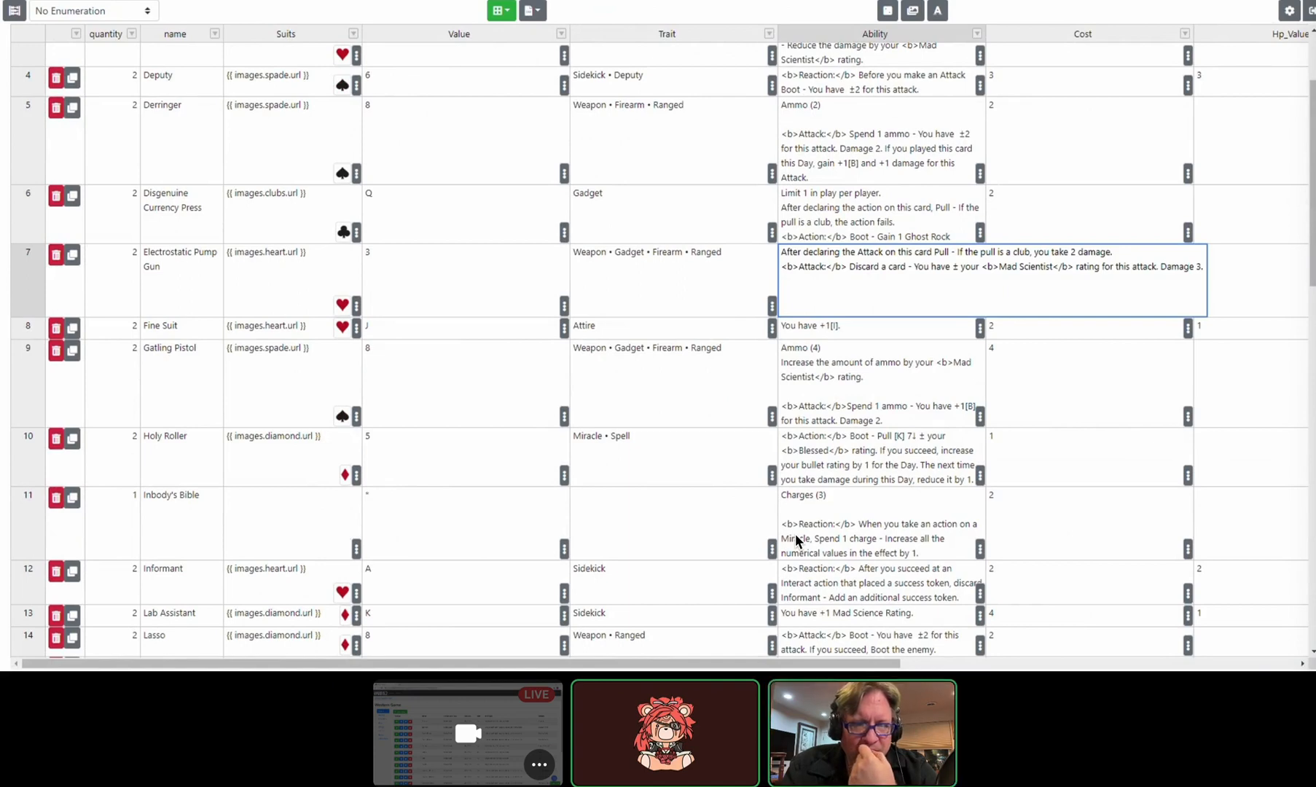
{"action": "key", "text": "Return"}
{"action": "key", "text": "Up"}
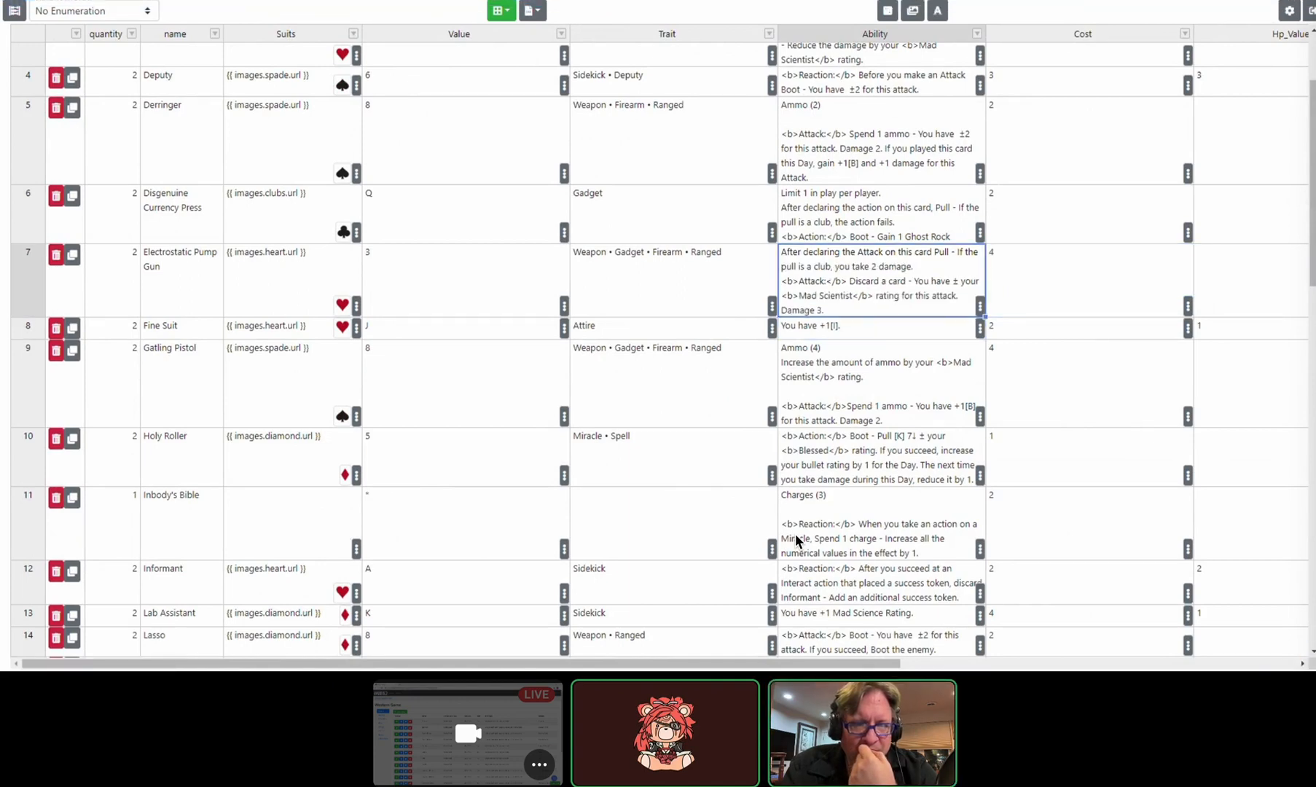
{"action": "key", "text": "Return"}
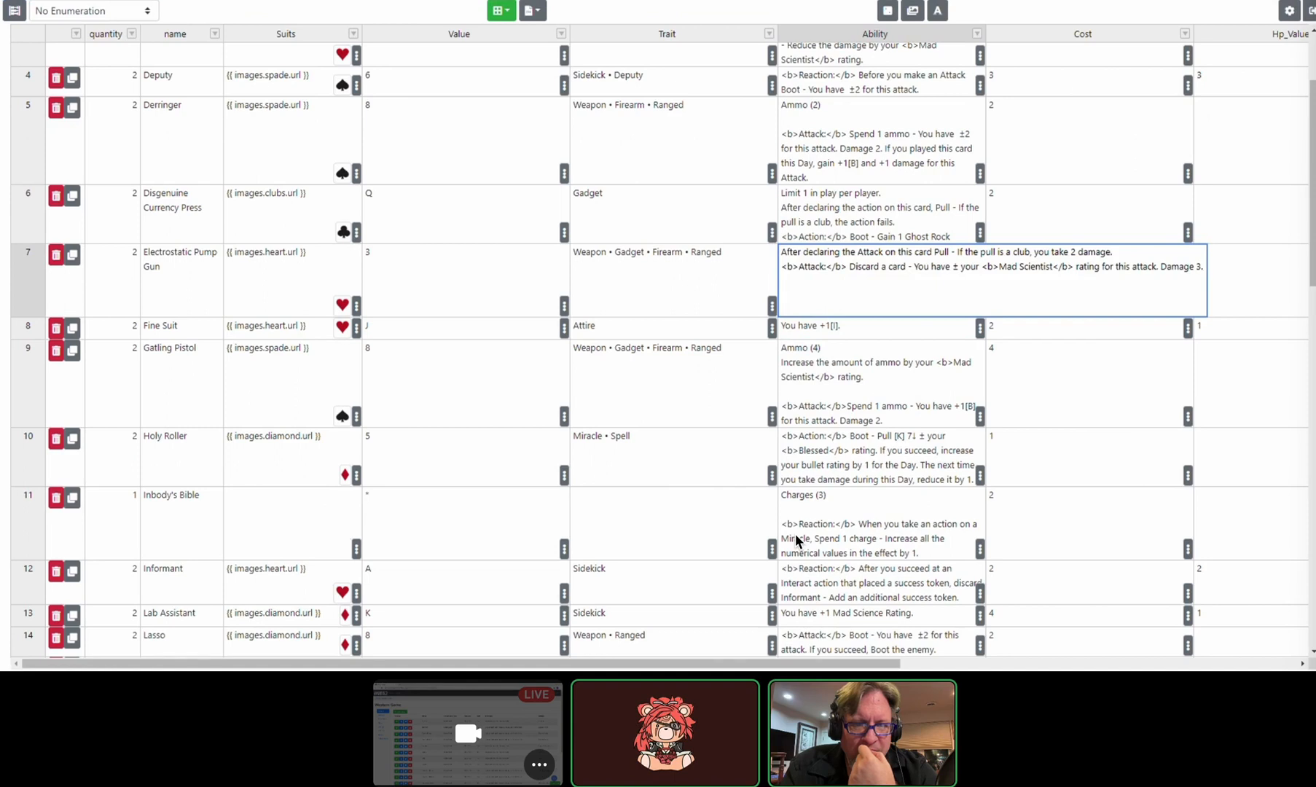
{"action": "key", "text": "shift+Return"}
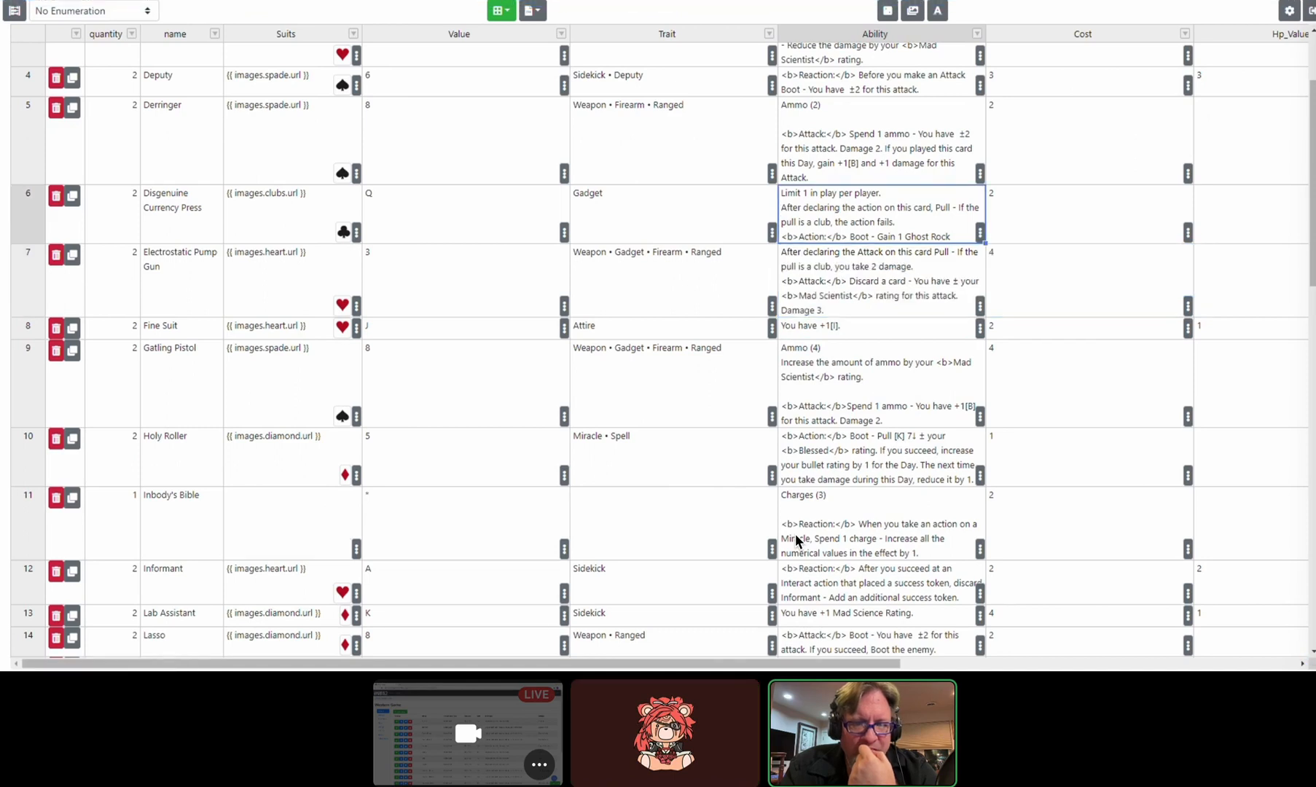
{"action": "key", "text": "Return"}
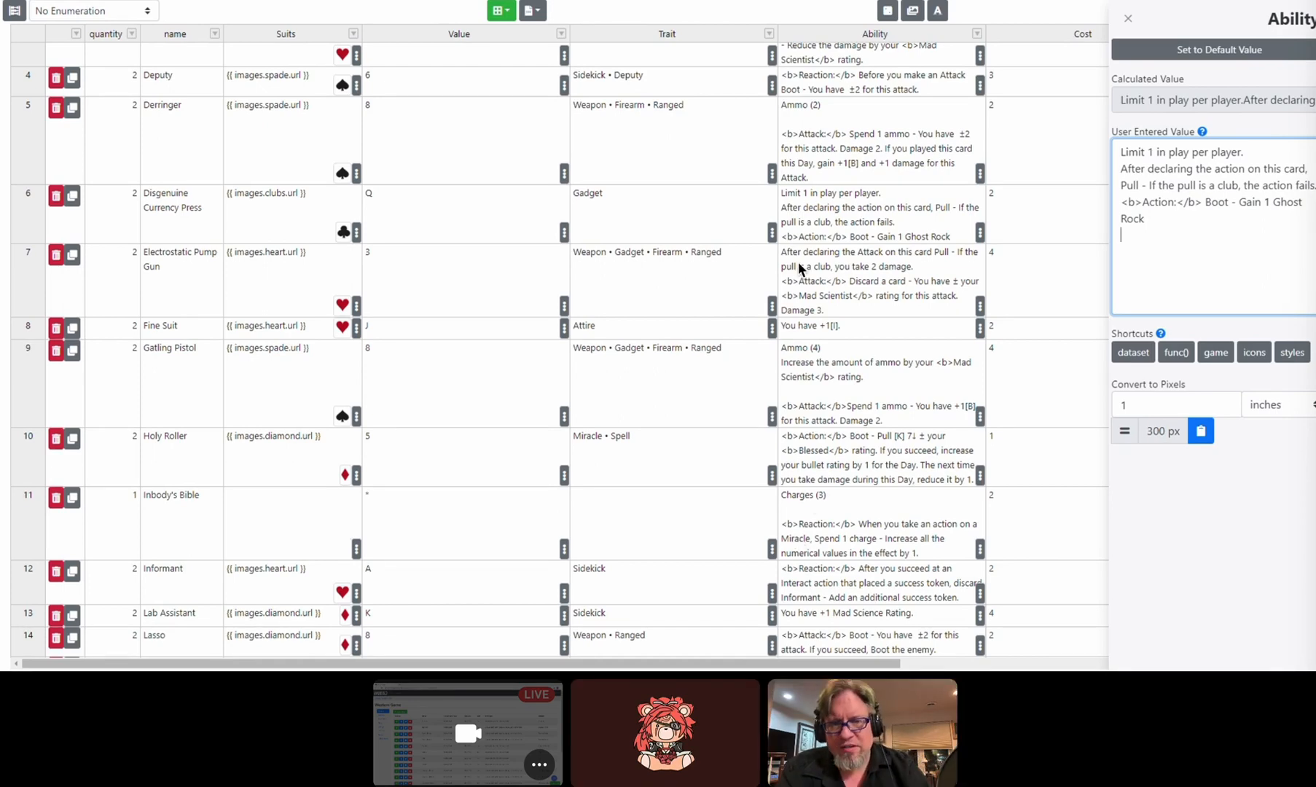
Step: Make the heart, spade, diamond and clubs images in the Suits folder useable as inline icons in text
{"action": "left_click", "coordinate": [914, 16]}
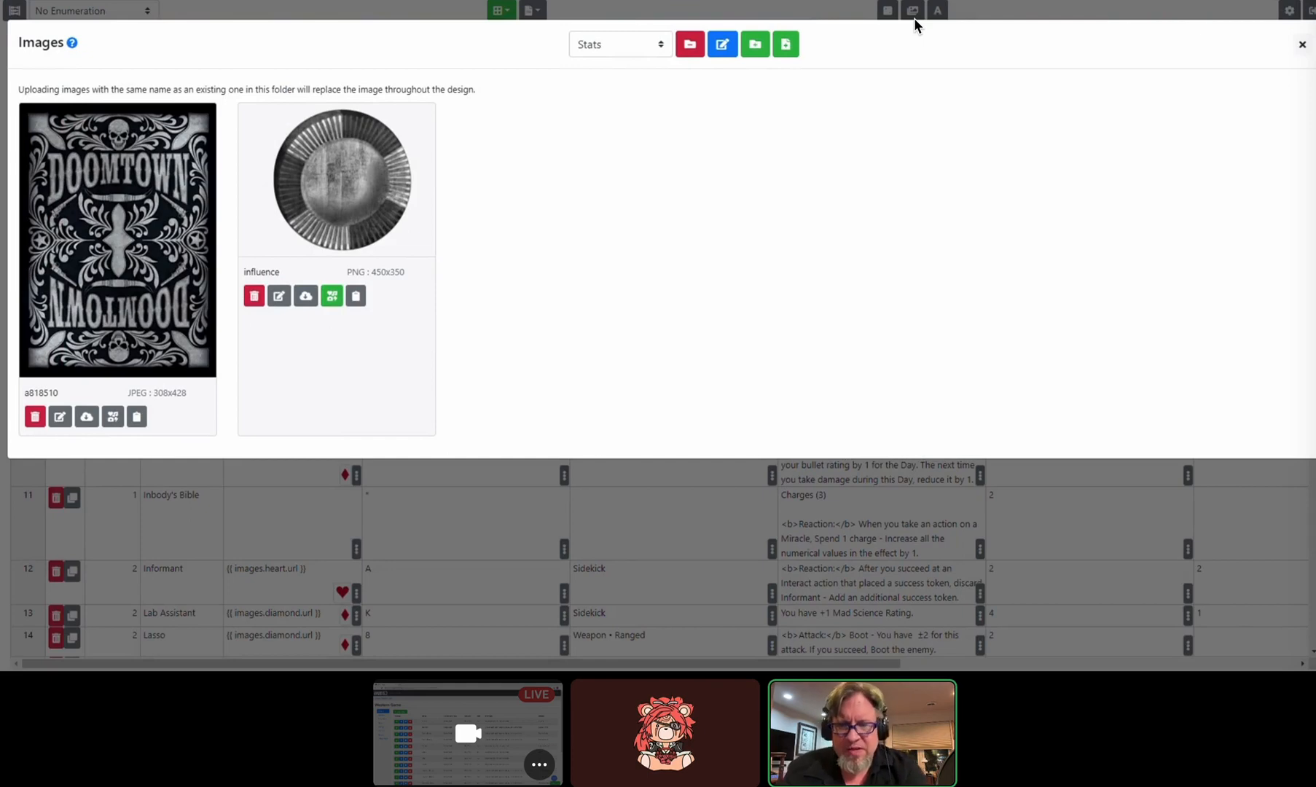
{"action": "left_click", "coordinate": [621, 44]}
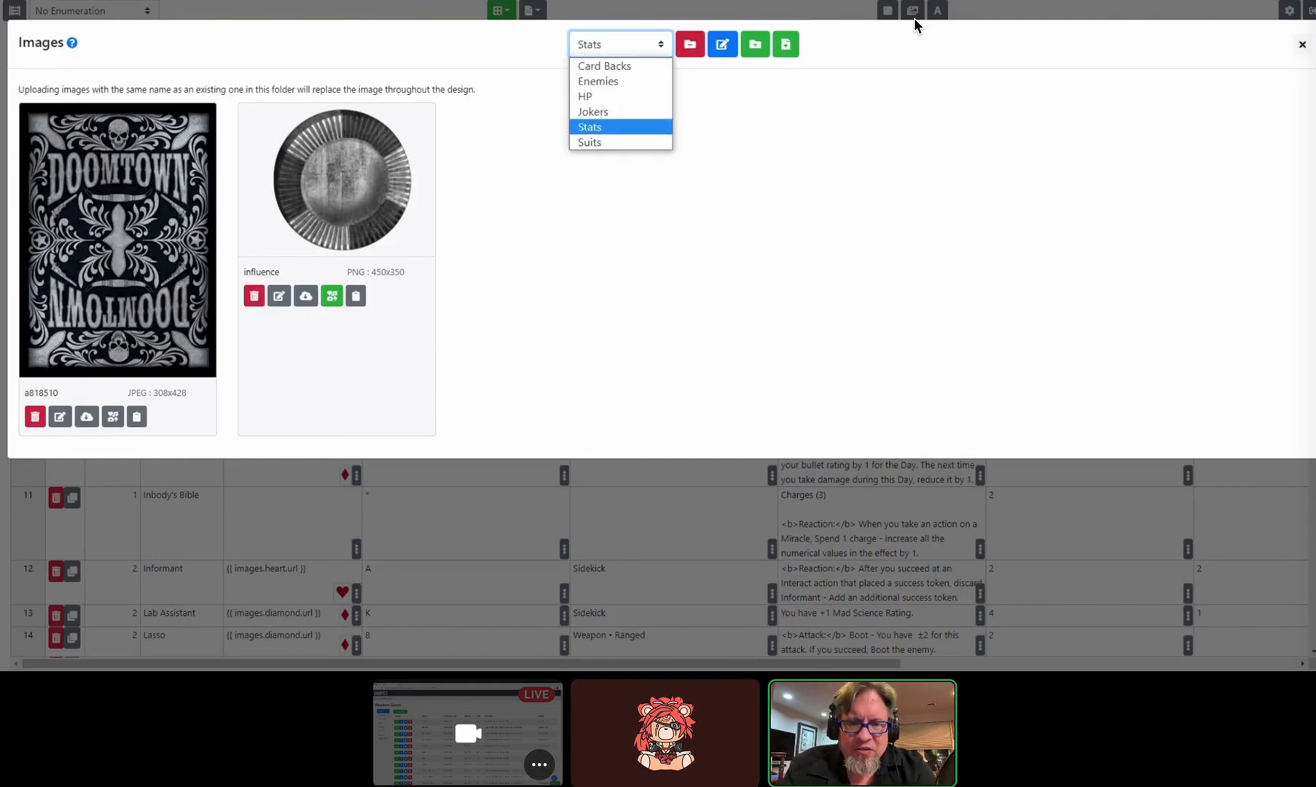
{"action": "left_click", "coordinate": [620, 142]}
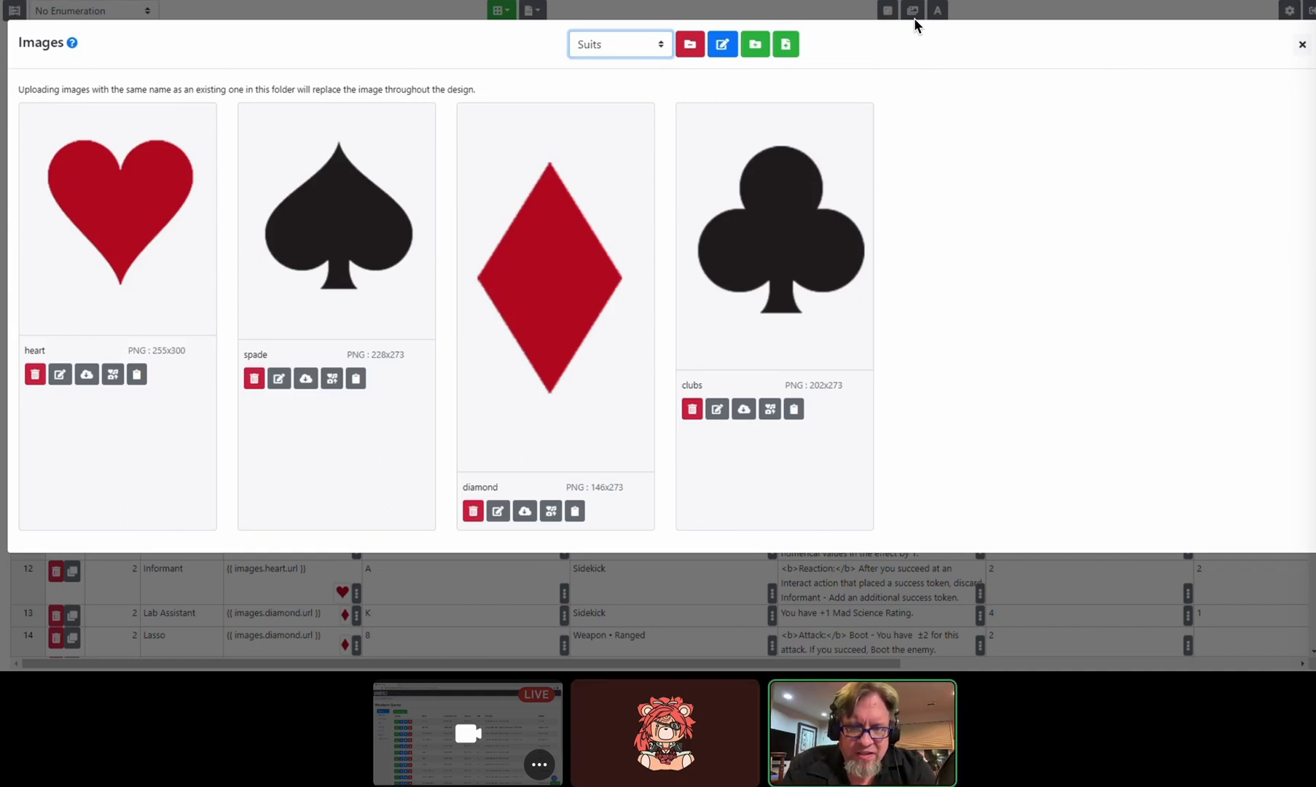
{"action": "left_click", "coordinate": [915, 22]}
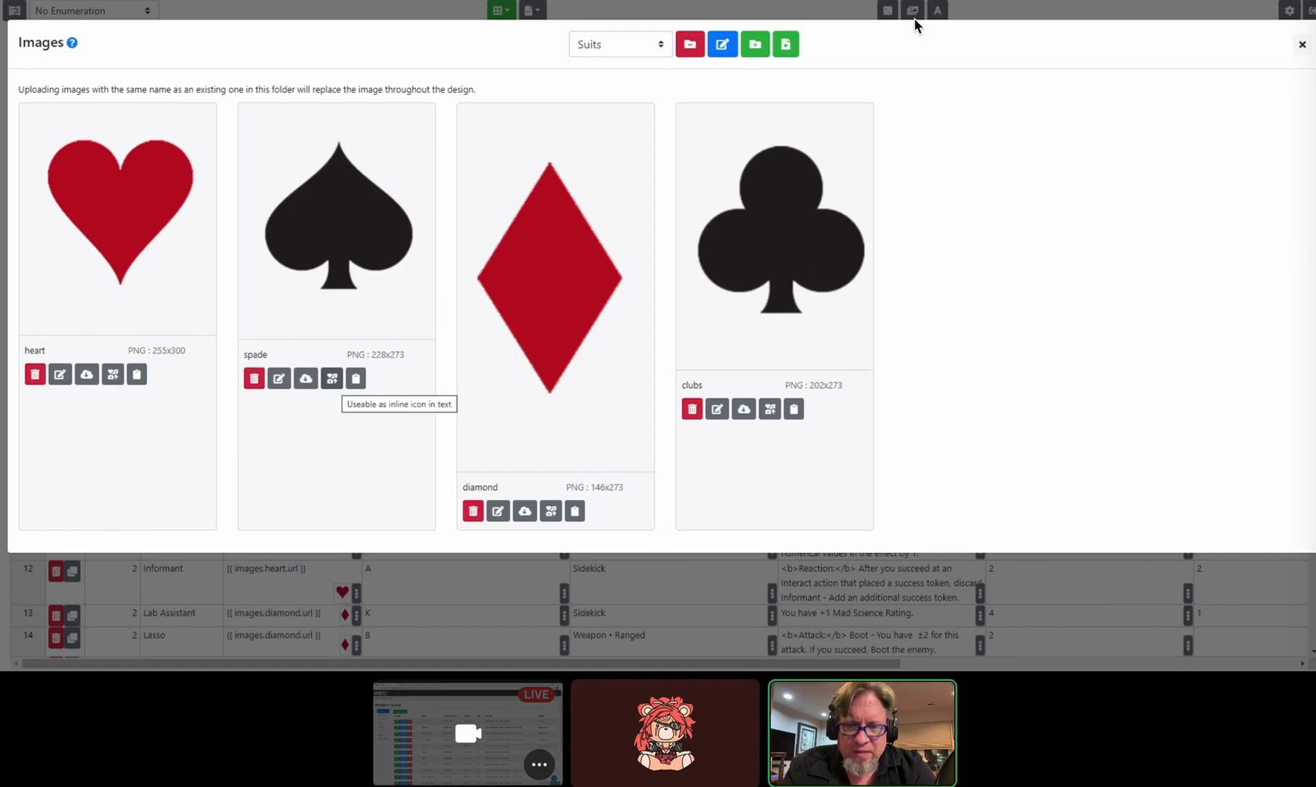
{"action": "left_click", "coordinate": [332, 378]}
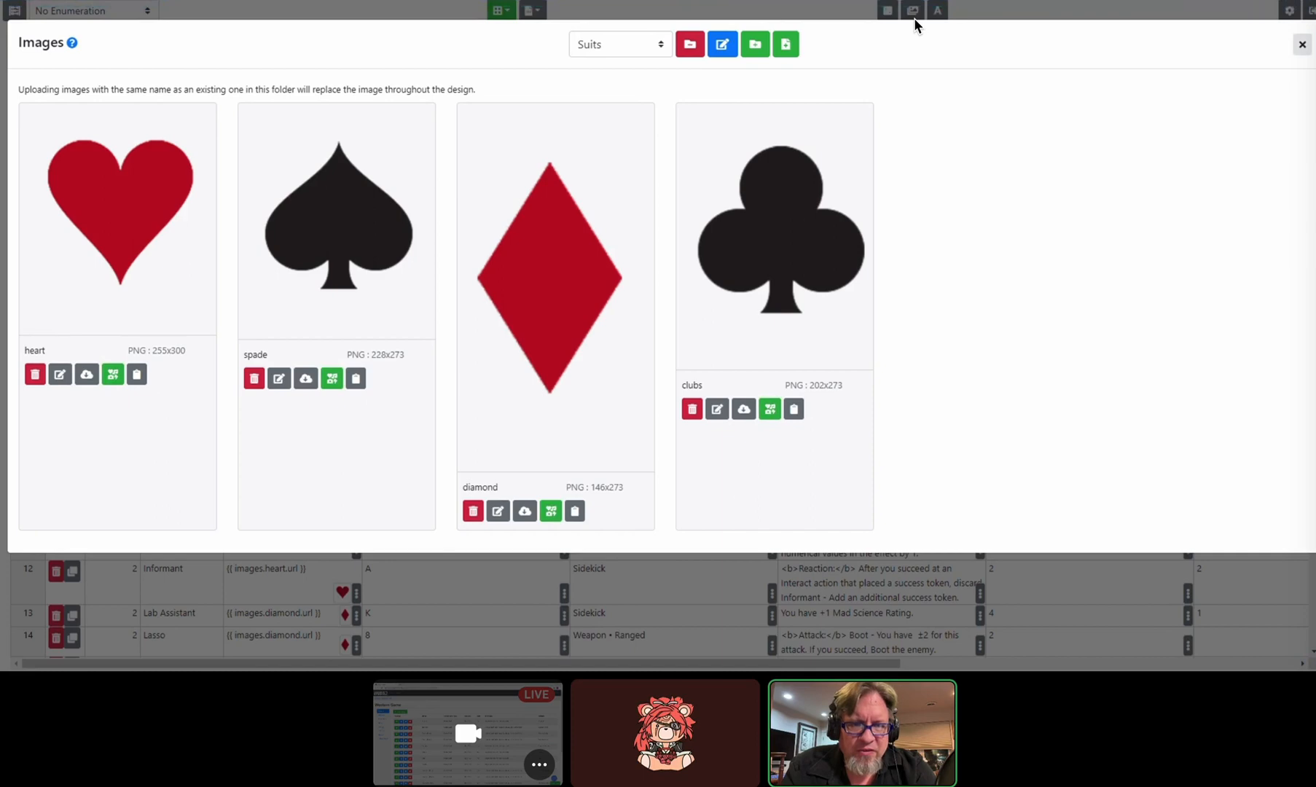
{"action": "key", "text": "Escape"}
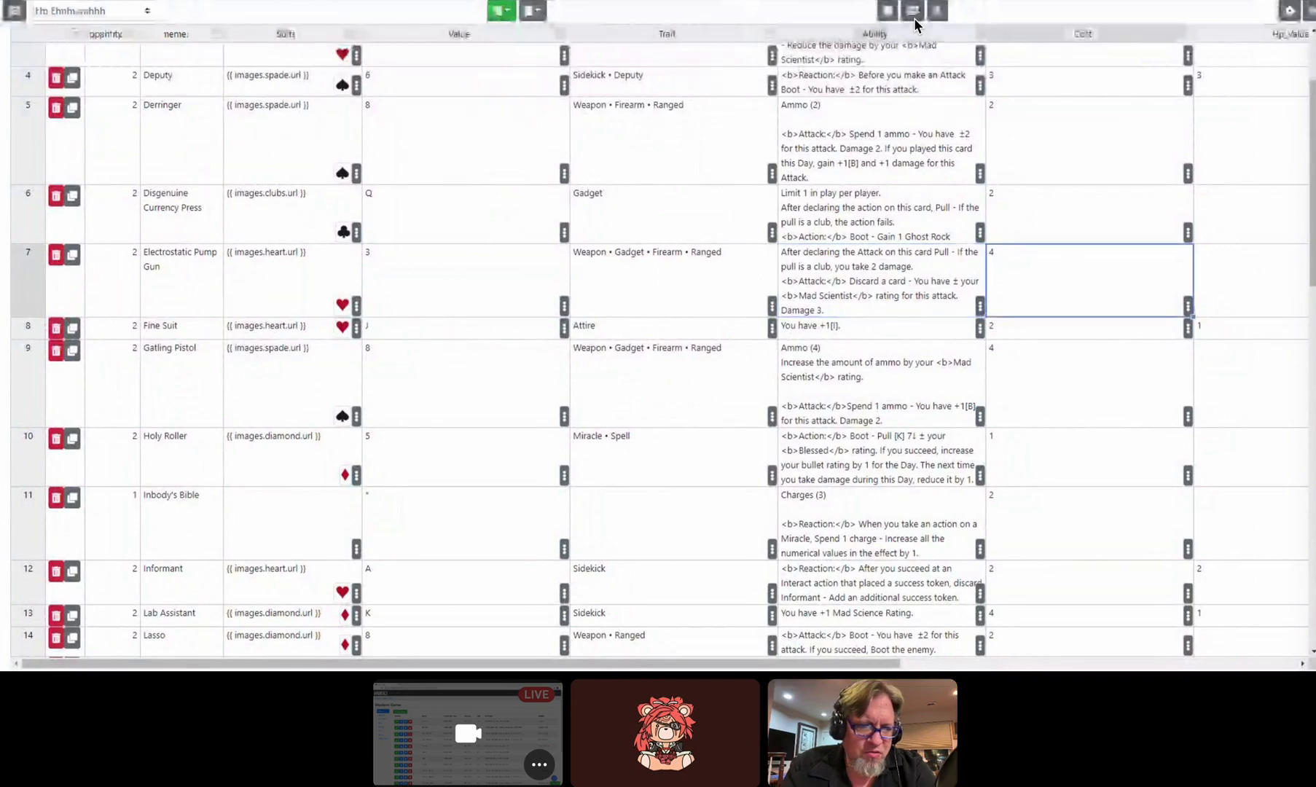
Step: Add the heart icon tag <heart /> on a new line at the end of the Electrostatic Pump Gun's ability text
{"action": "left_click", "coordinate": [1277, 235]}
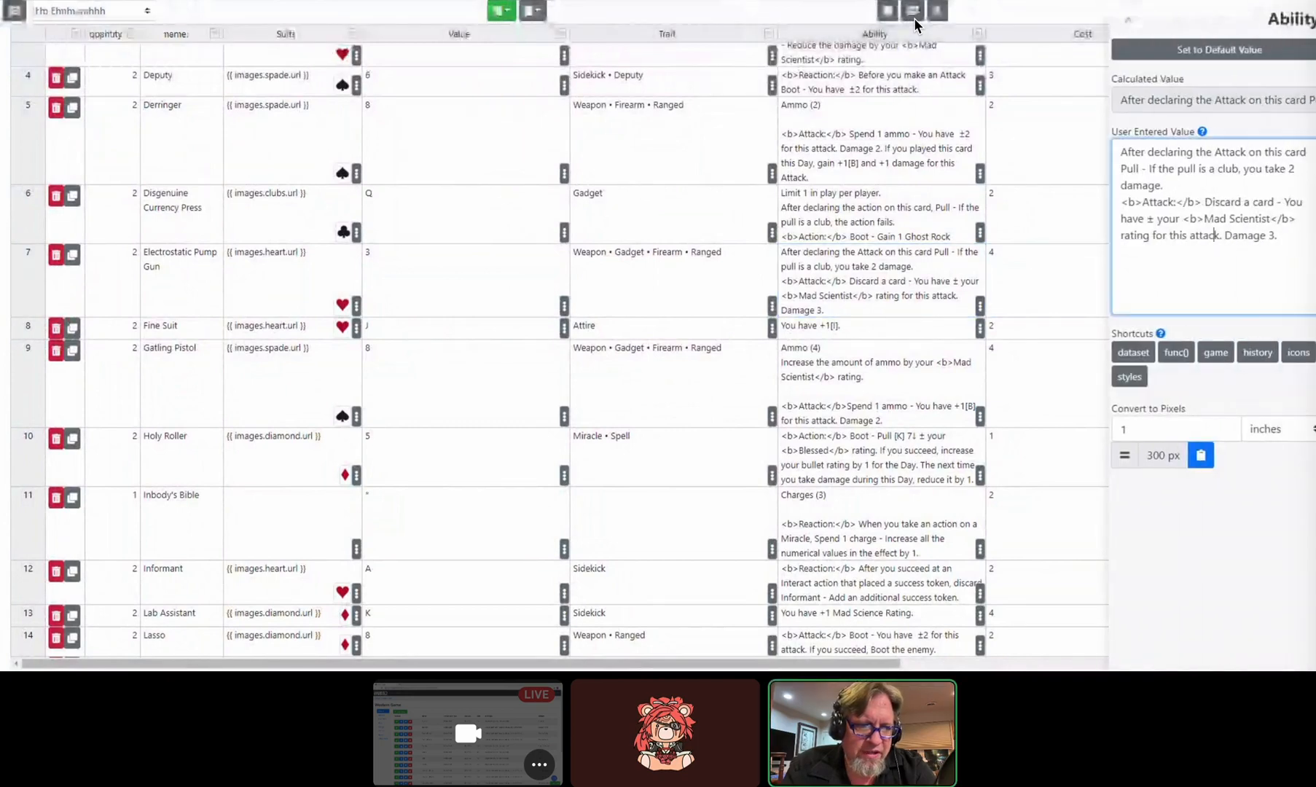
{"action": "key", "text": "Return"}
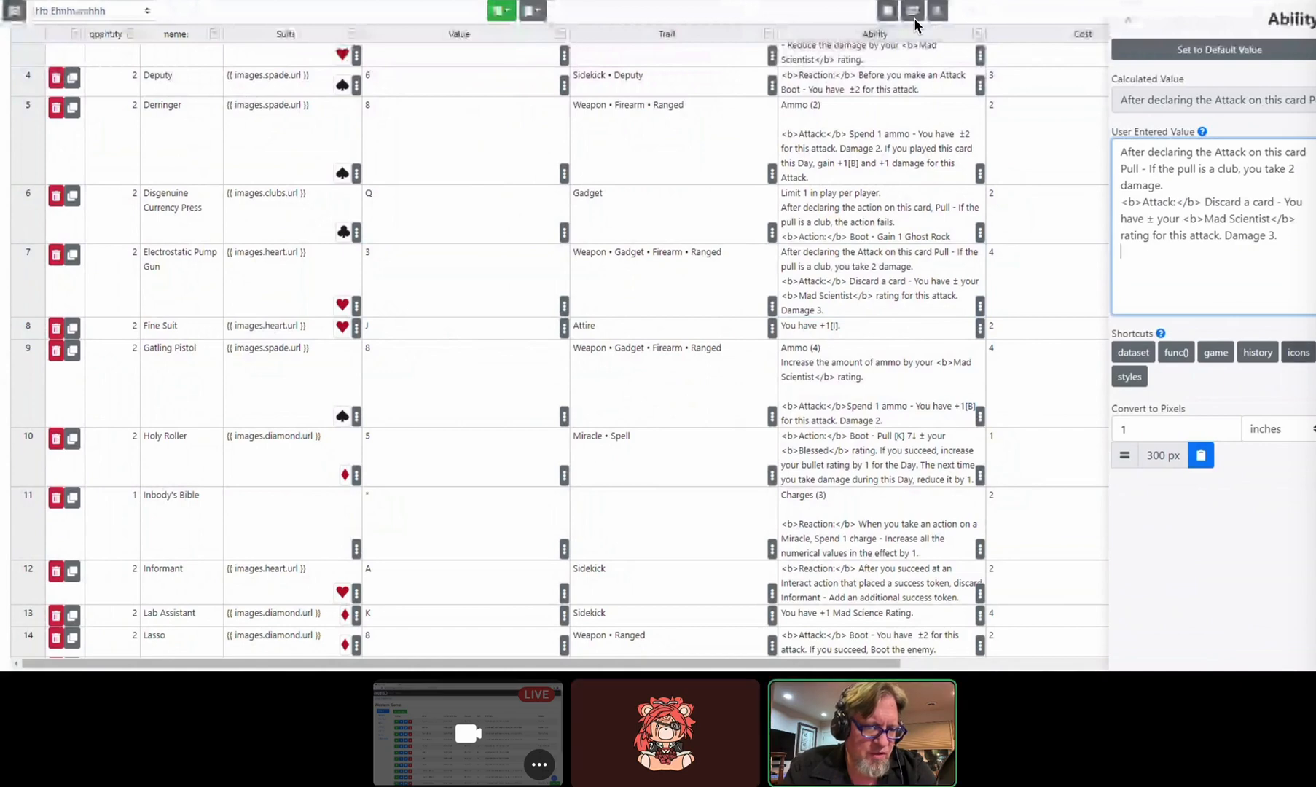
{"action": "left_click", "coordinate": [1299, 353]}
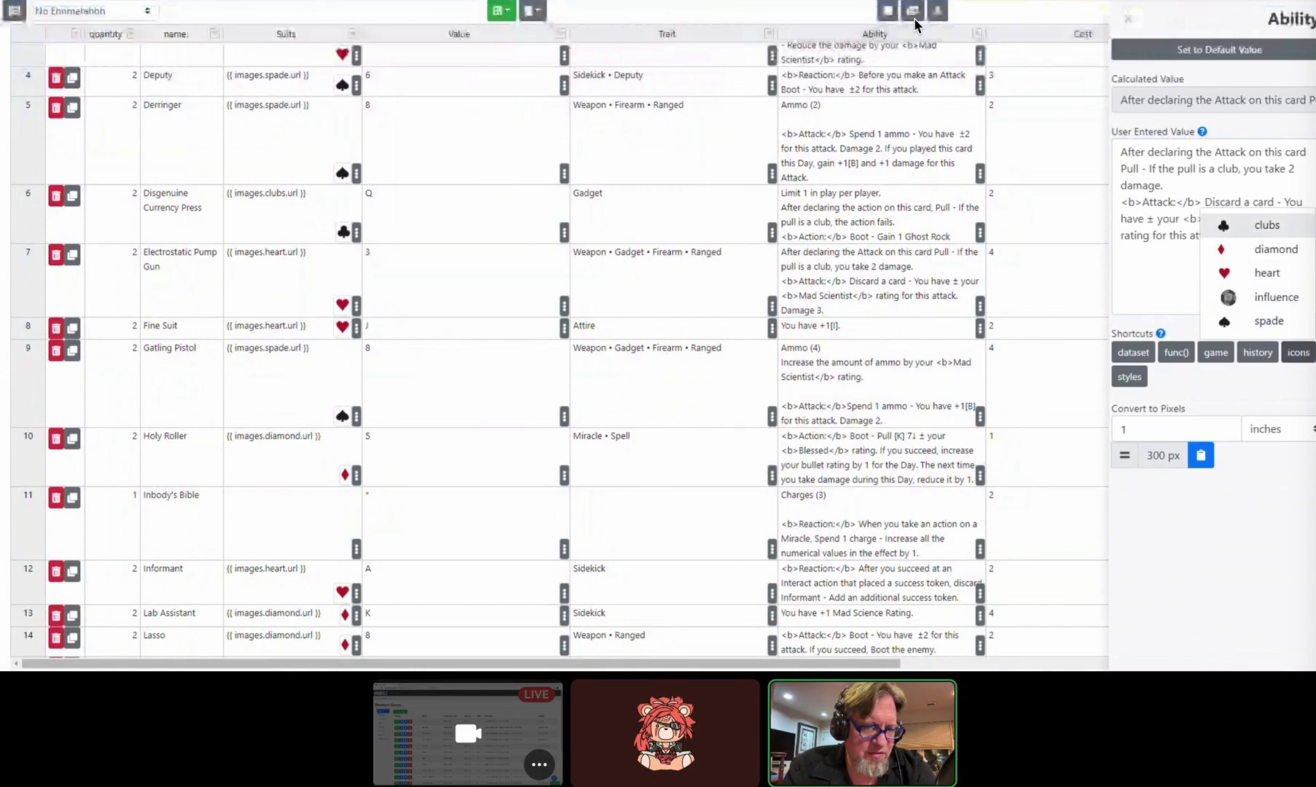
{"action": "left_click", "coordinate": [1267, 272]}
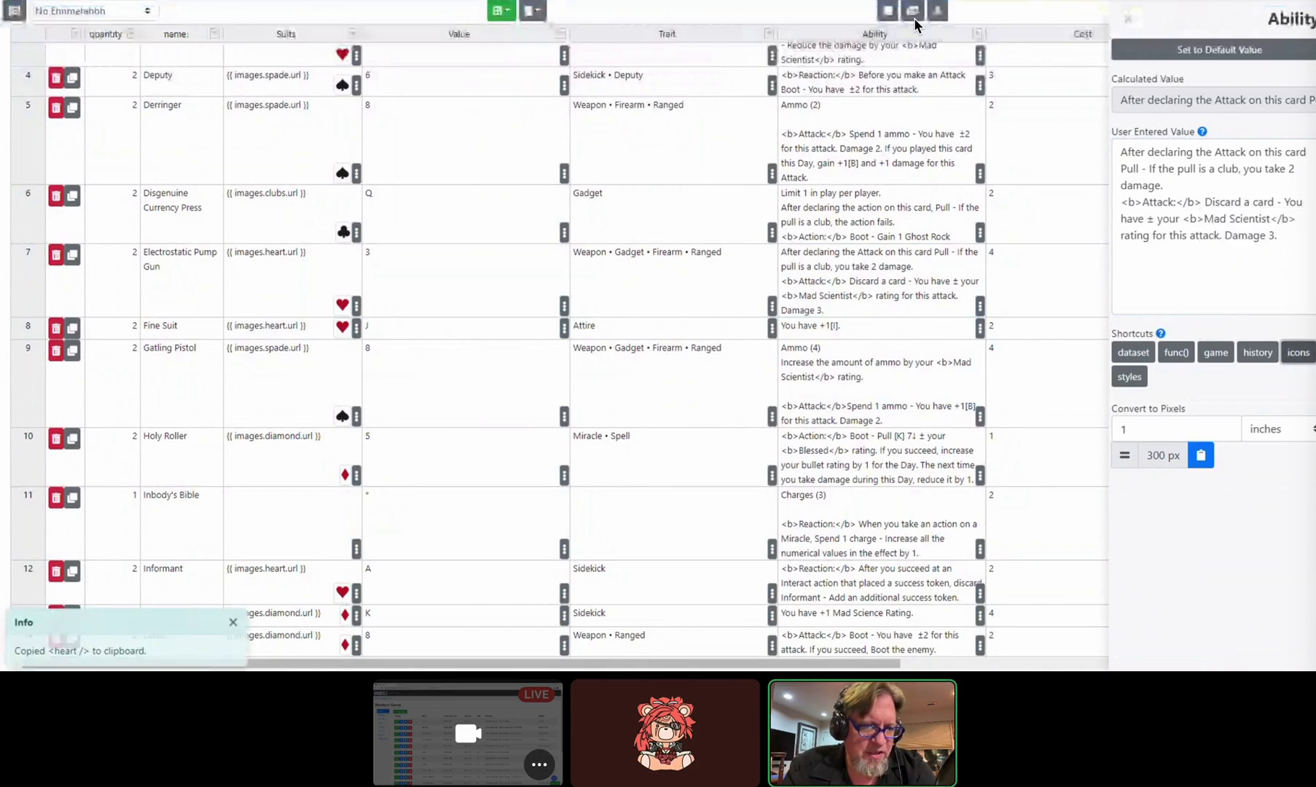
{"action": "left_click", "coordinate": [1124, 251]}
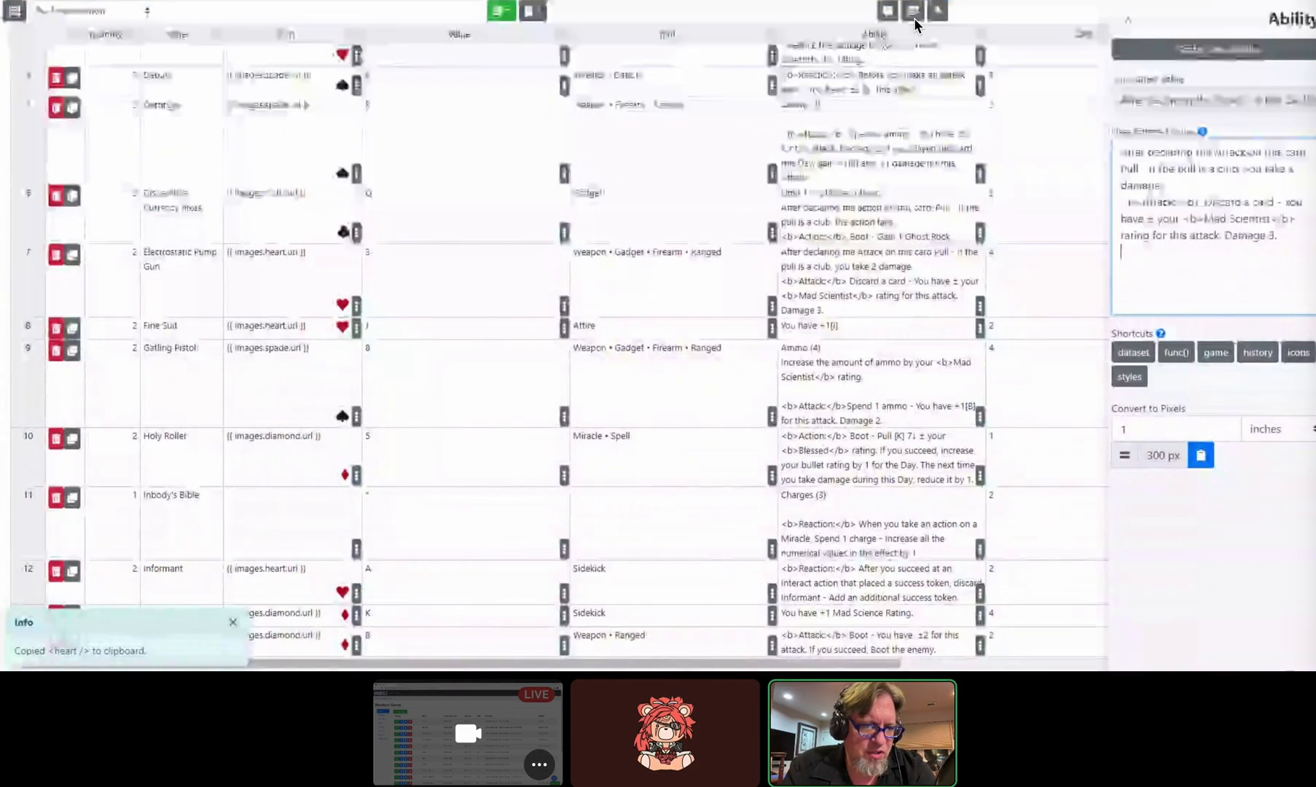
{"action": "key", "text": "Return"}
{"action": "key", "text": "ctrl+v"}
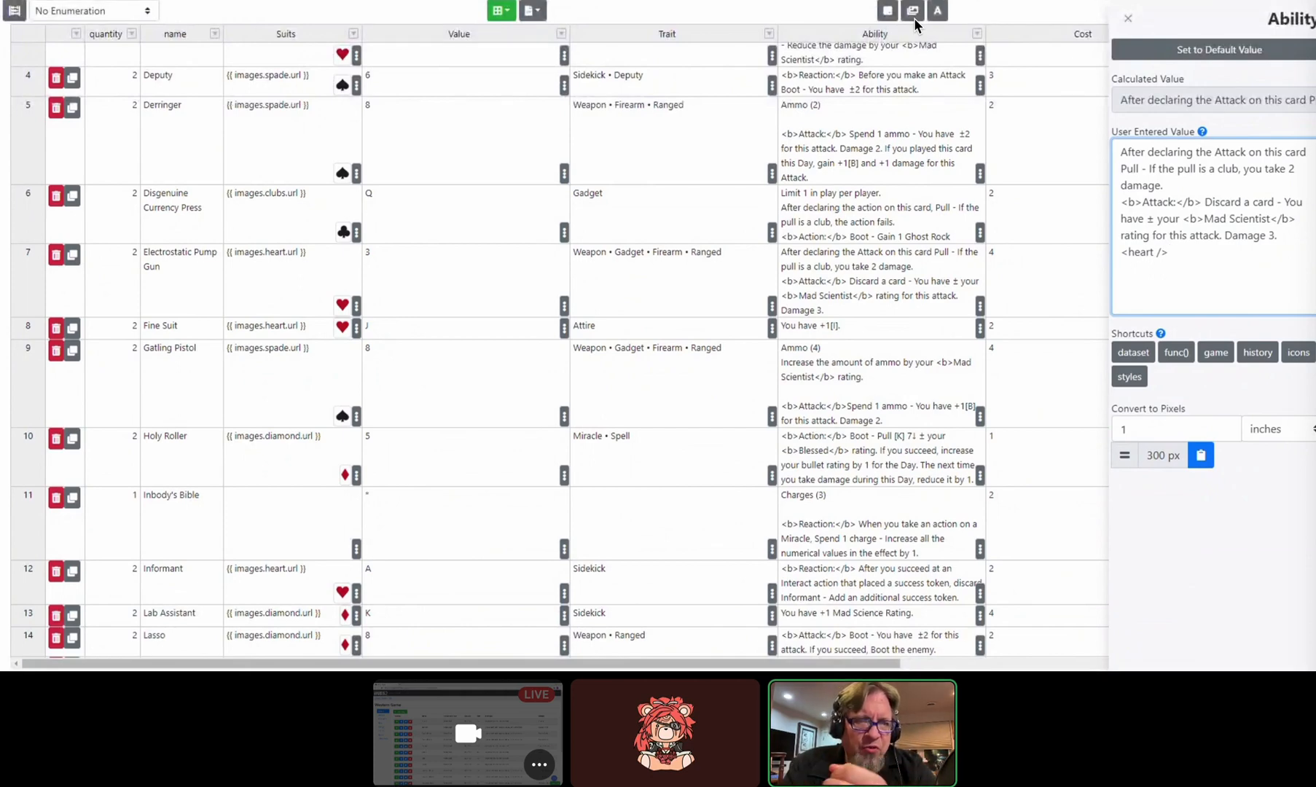
Step: Replace the heart tag on the last line of the Electrostatic Pump Gun's ability text with the clubs icon tag <clubs />
{"action": "key", "text": "BackSpace"}
{"action": "key", "text": "BackSpace"}
{"action": "key", "text": "BackSpace"}
{"action": "key", "text": "BackSpace"}
{"action": "key", "text": "BackSpace"}
{"action": "key", "text": "BackSpace"}
{"action": "key", "text": "BackSpace"}
{"action": "key", "text": "BackSpace"}
{"action": "key", "text": "BackSpace"}
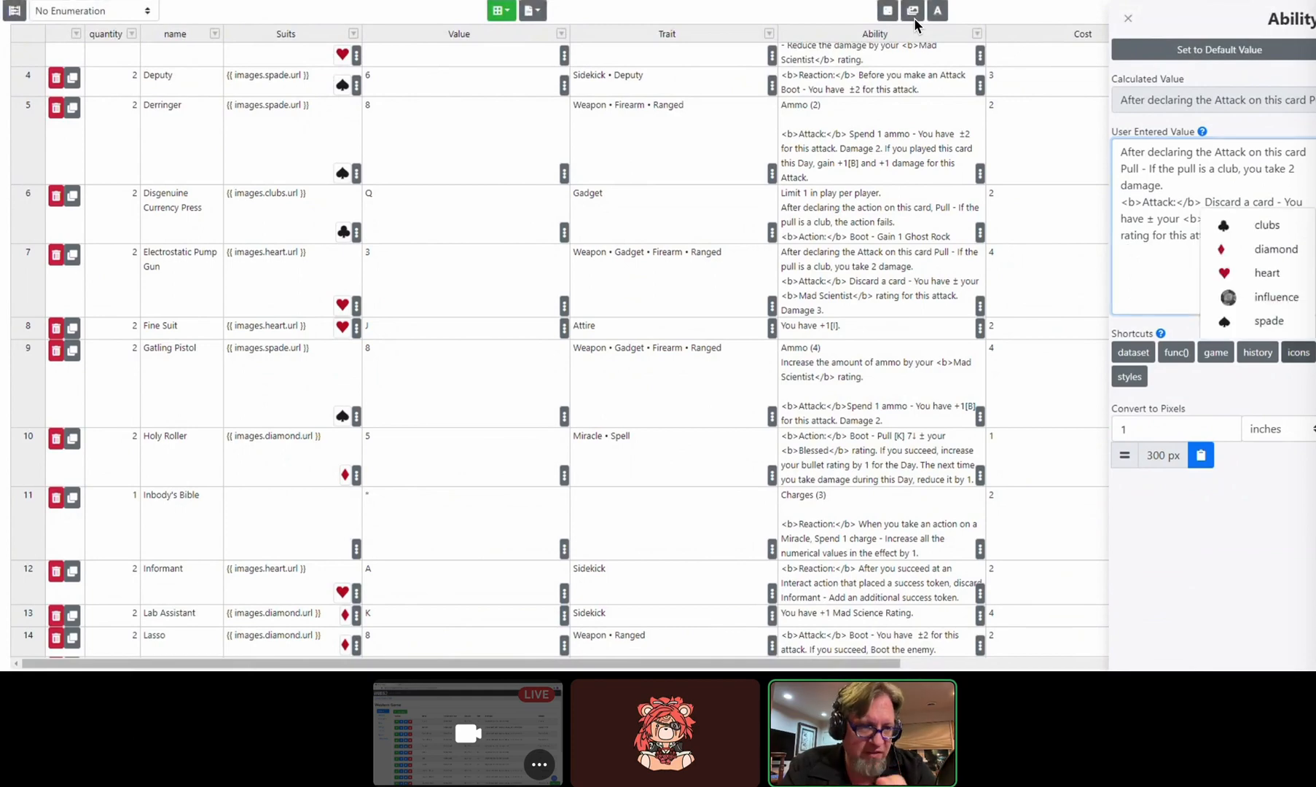
{"action": "key", "text": "Down"}
{"action": "key", "text": "Up"}
{"action": "key", "text": "Return"}
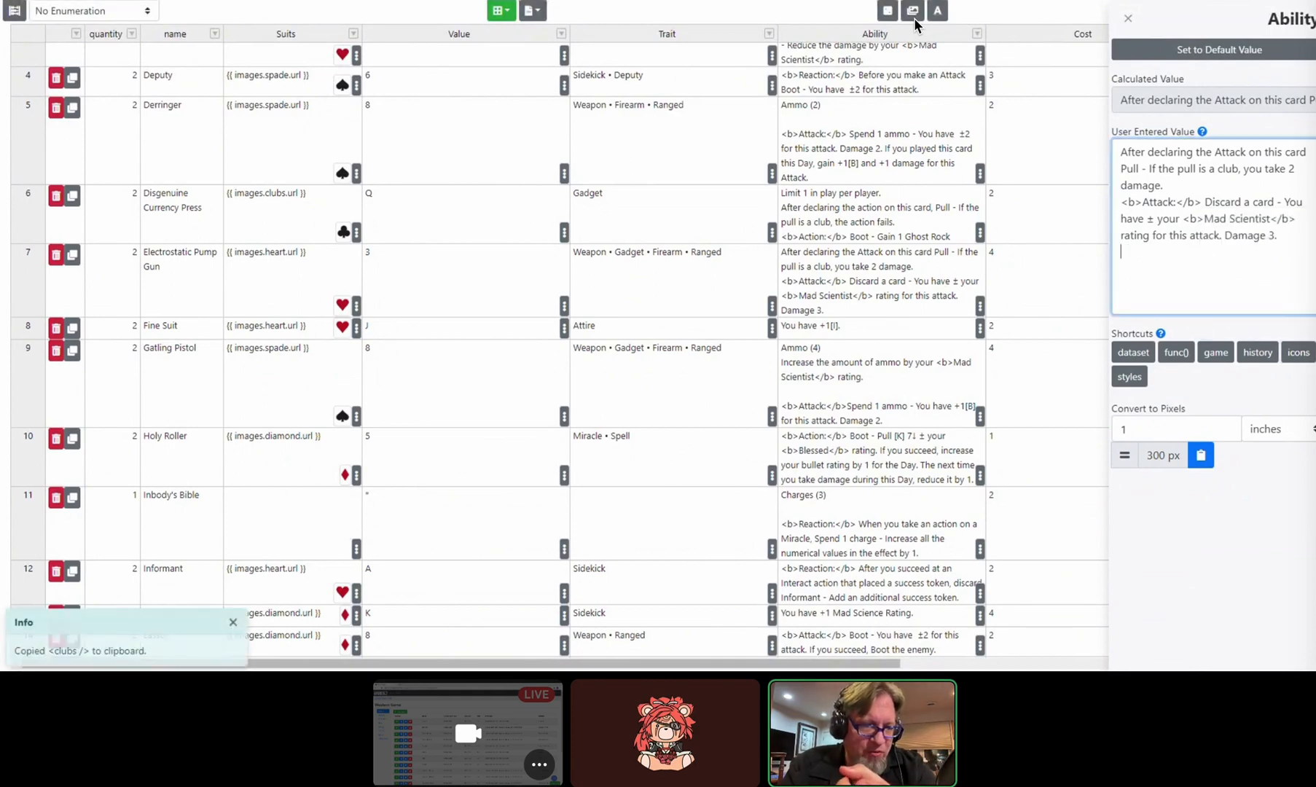
{"action": "key", "text": "ctrl+v"}
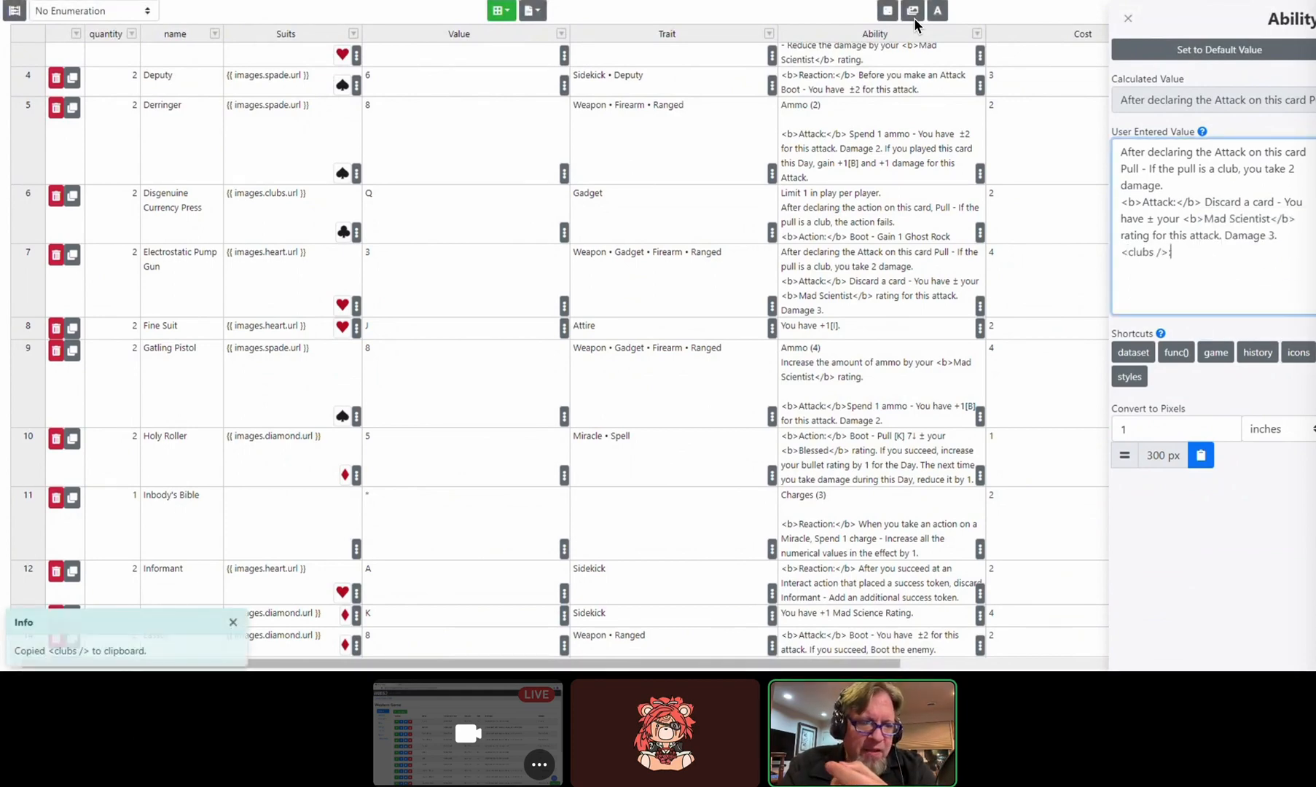
Step: Complete the clubs line with ": Take 2 damage." and commit the ability text
{"action": "type", "text": ":"}
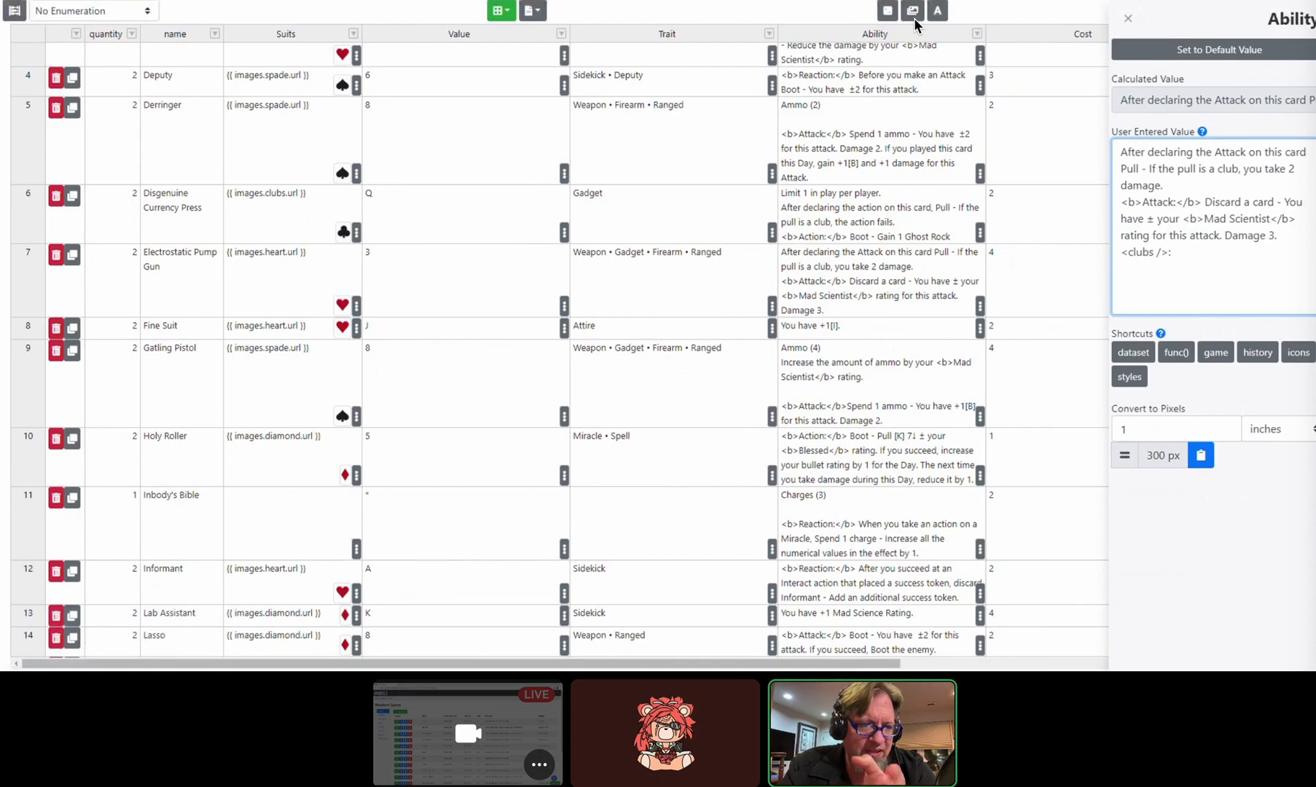
{"action": "type", "text": "Take 2"}
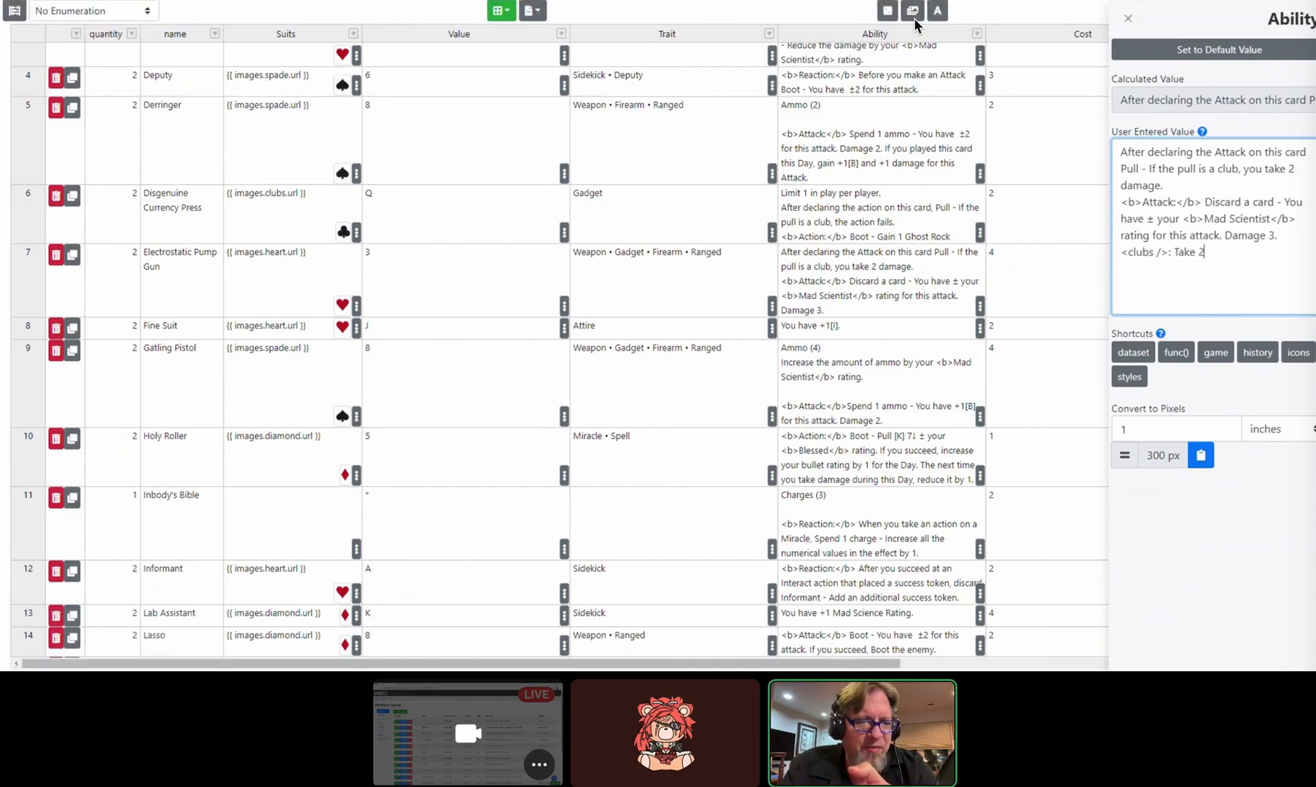
{"action": "type", "text": " damage."}
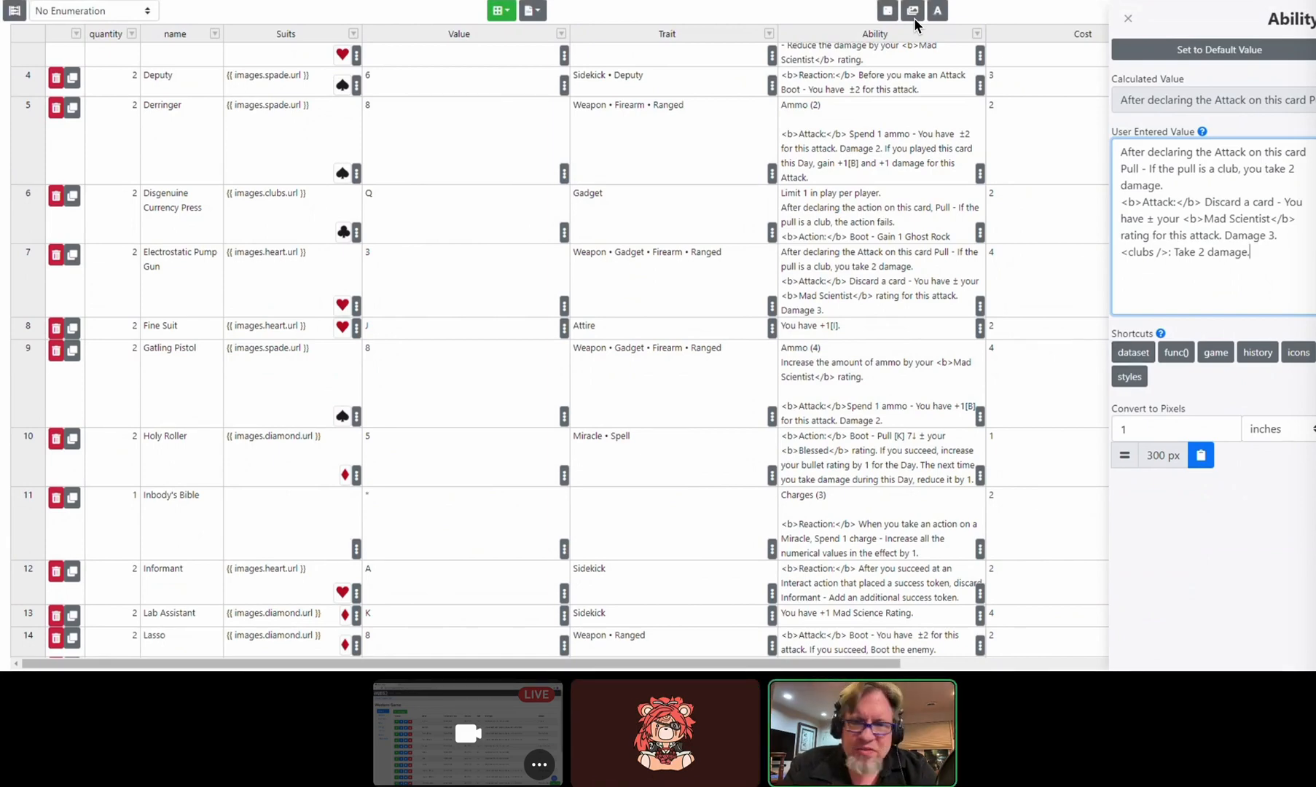
{"action": "key", "text": "Tab"}
Step: Switch to the Goods card design and preview the Electrostatic Pump Gun card down to its text box
{"action": "left_click", "coordinate": [914, 19]}
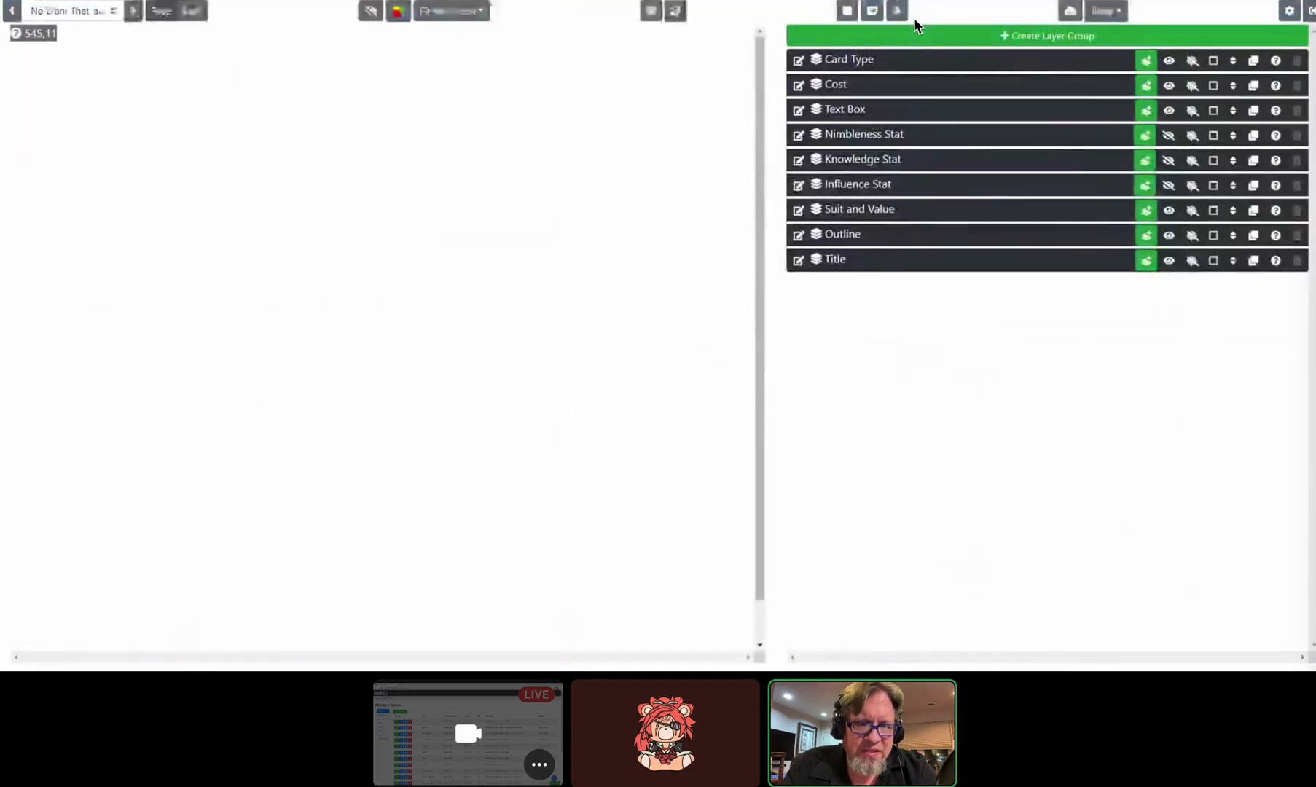
{"action": "key", "text": "alt+Left"}
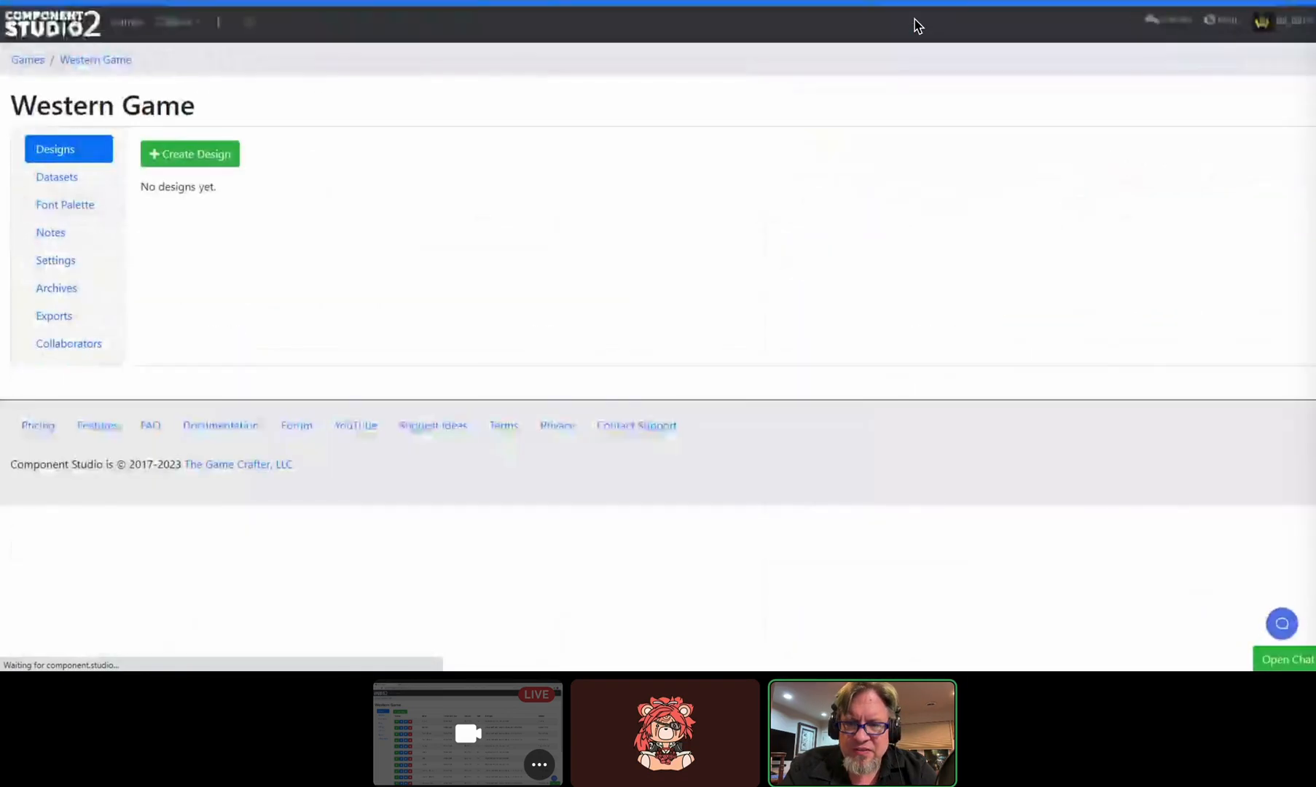
{"action": "key", "text": "alt+Right"}
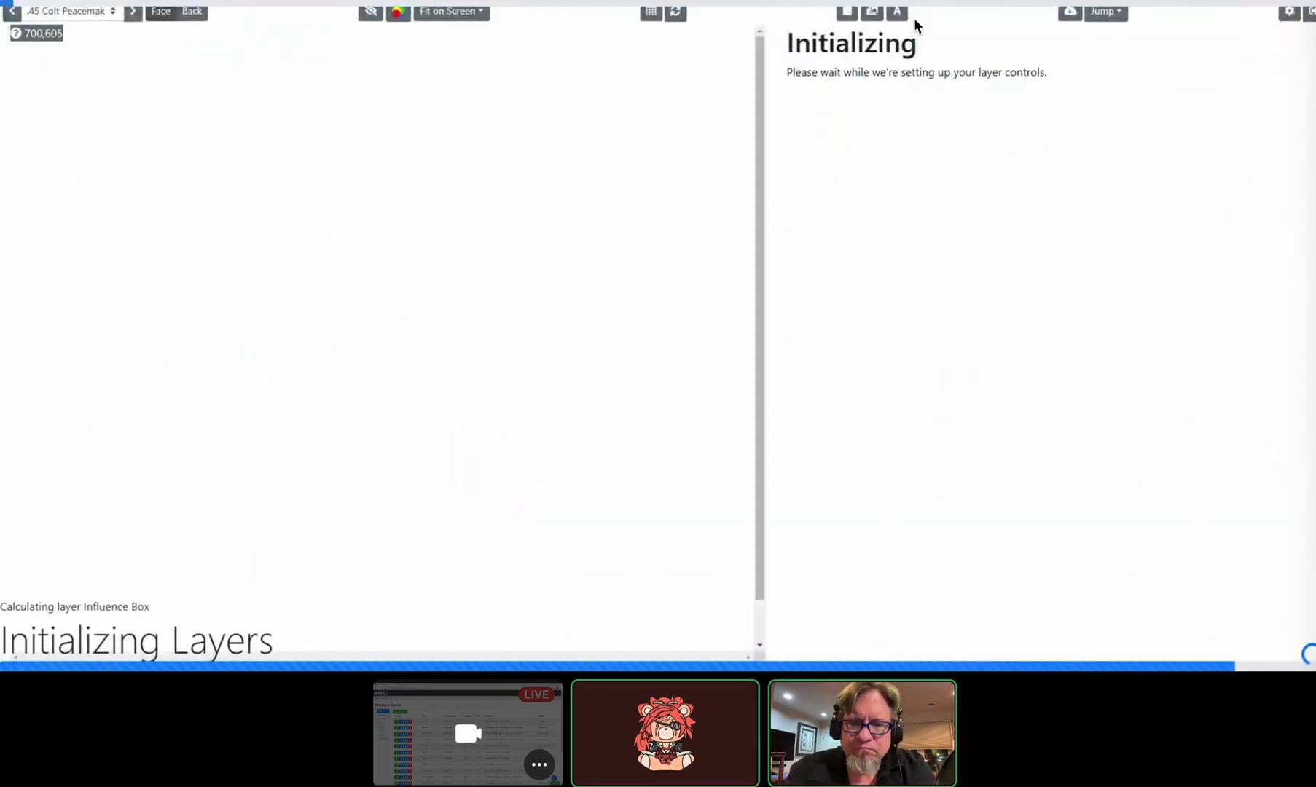
{"action": "left_click", "coordinate": [71, 11]}
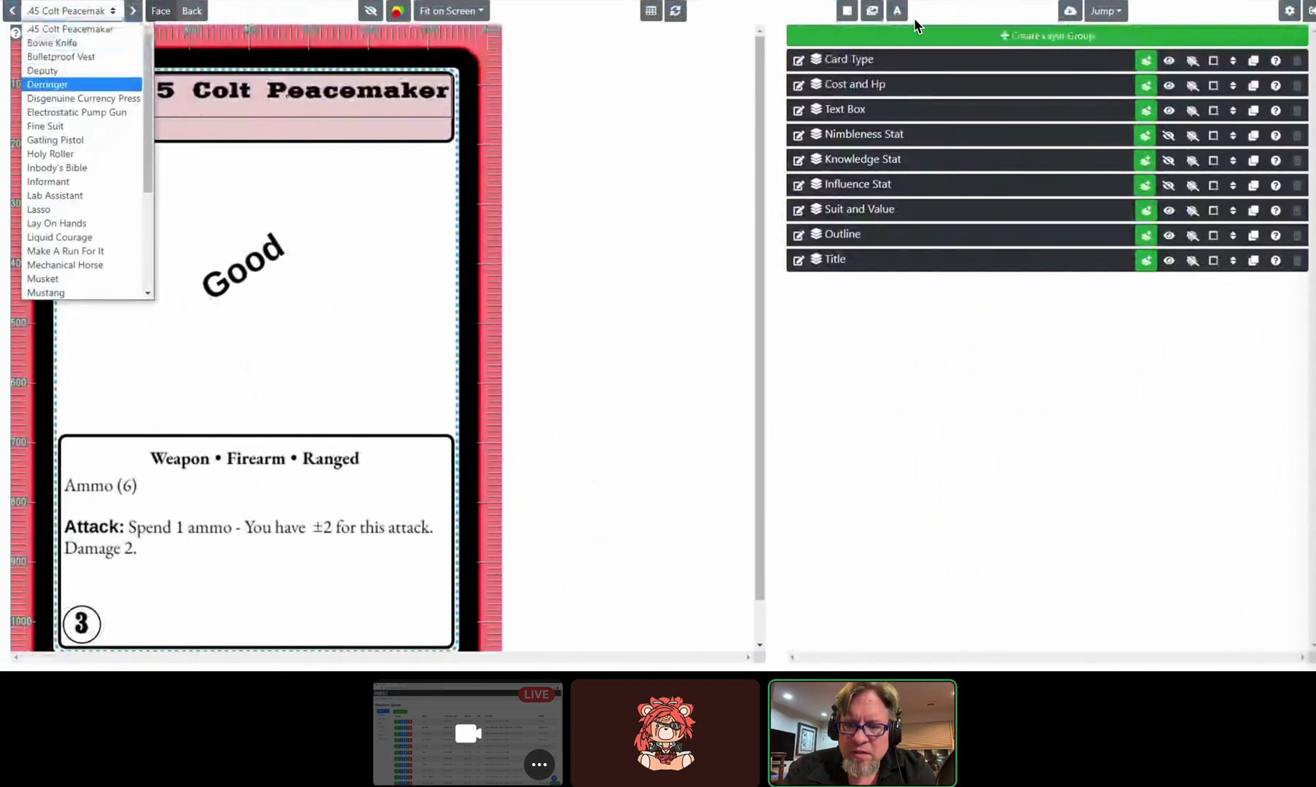
{"action": "left_click", "coordinate": [99, 113]}
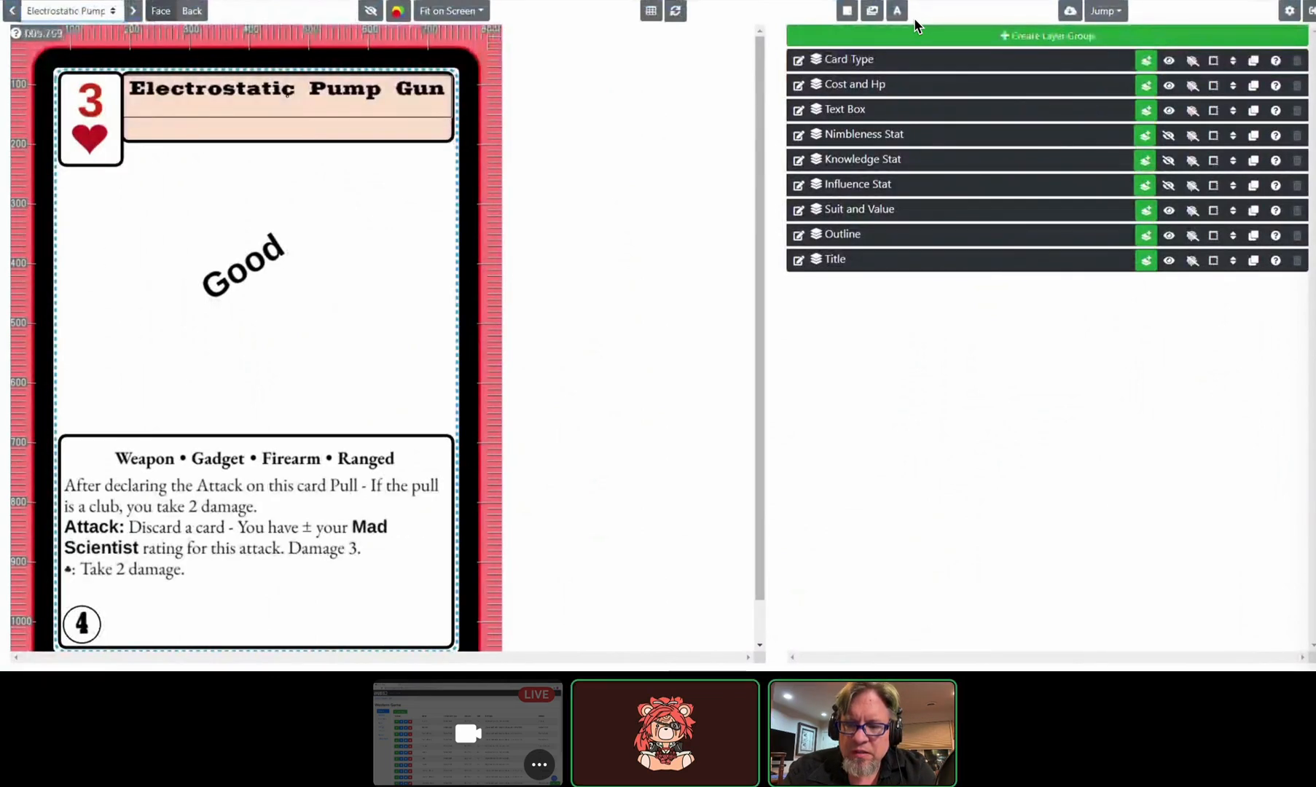
{"action": "left_click_drag", "start_coordinate": [760, 430], "coordinate": [760, 478]}
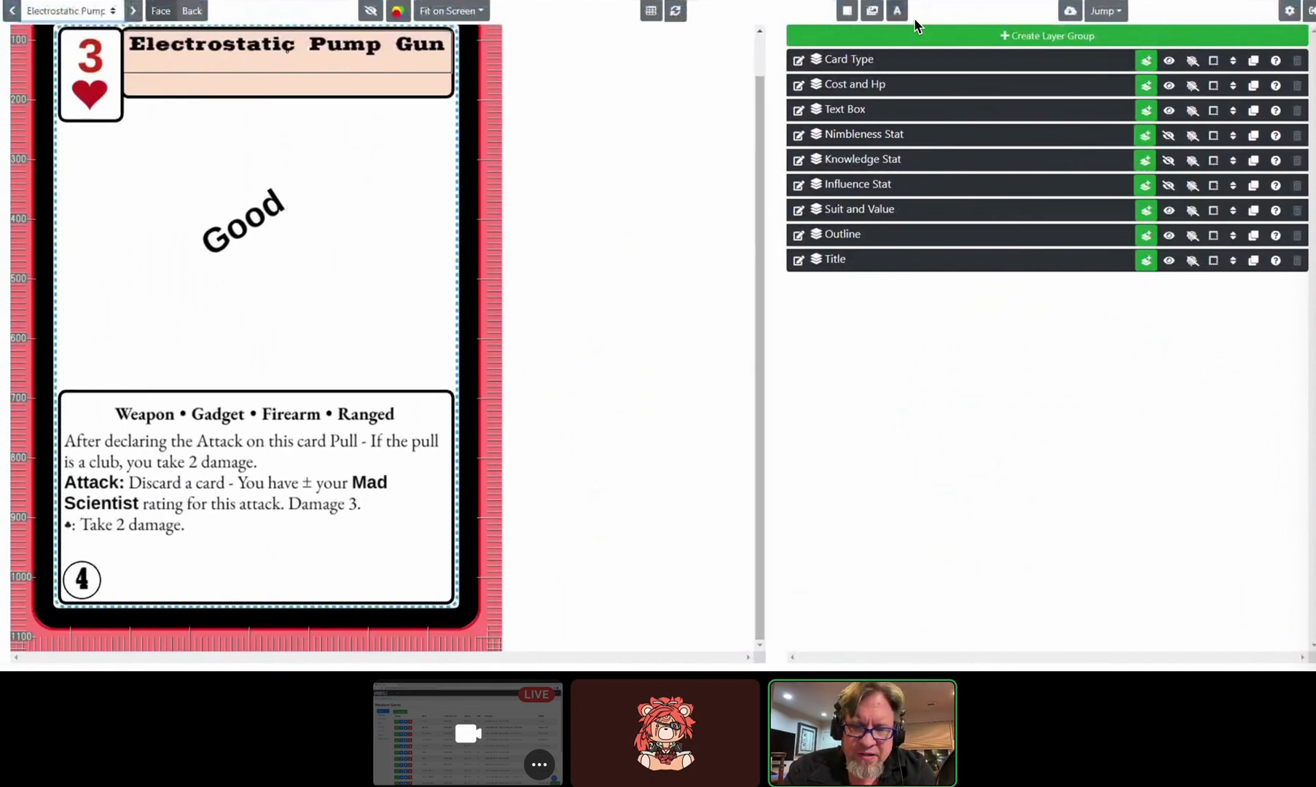
Step: Set the icon scale of the Ability Text layer in the Text Box group to 100%
{"action": "left_click", "coordinate": [845, 110]}
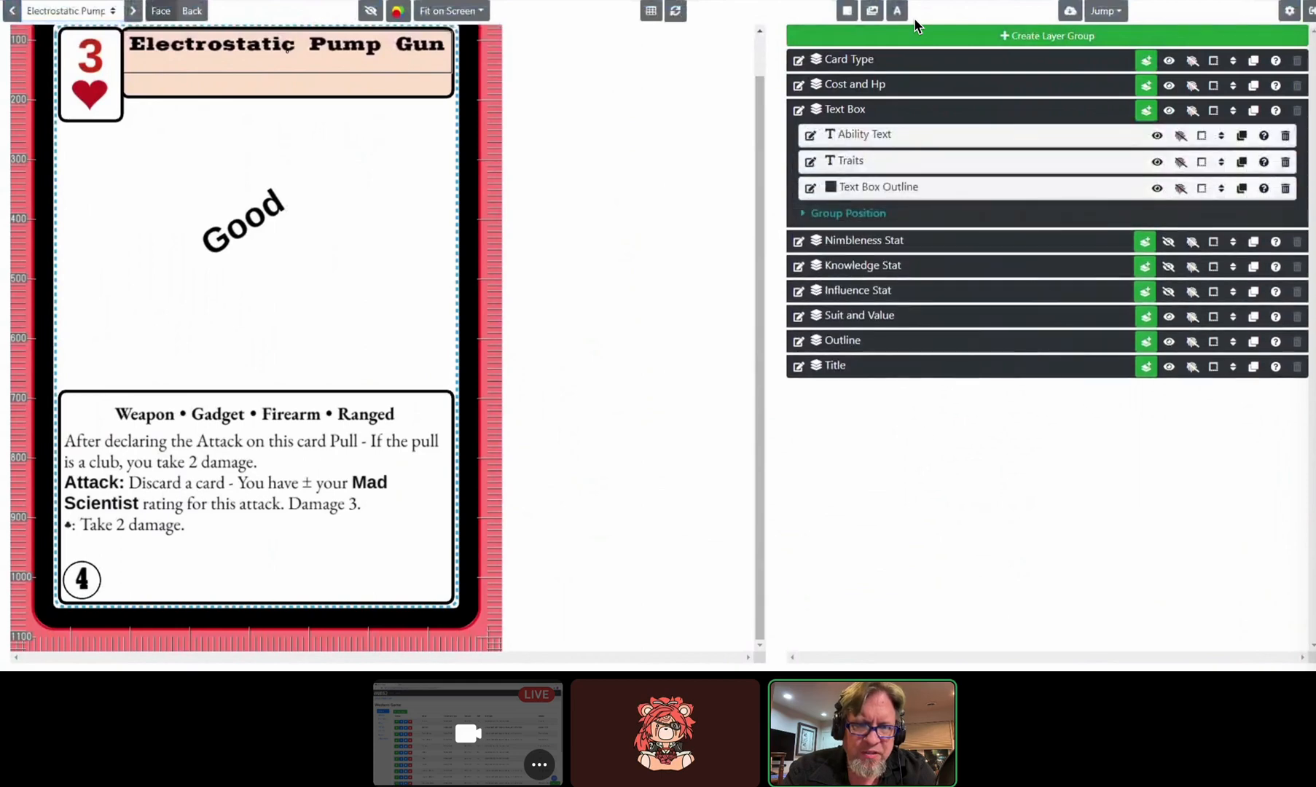
{"action": "left_click", "coordinate": [864, 134]}
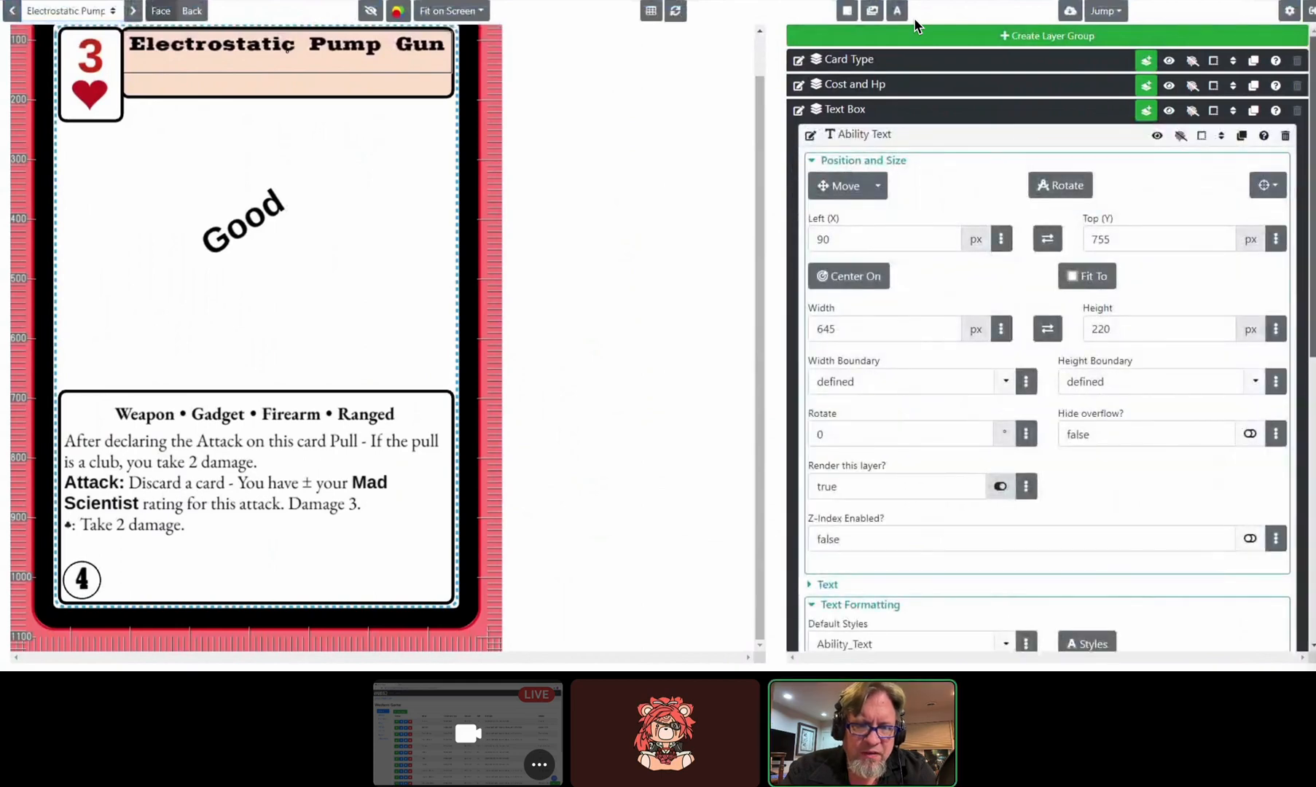
{"action": "scroll", "coordinate": [1049, 338], "scroll_direction": "down", "scroll_amount": 3}
{"action": "scroll", "coordinate": [1049, 339], "scroll_direction": "down", "scroll_amount": 5}
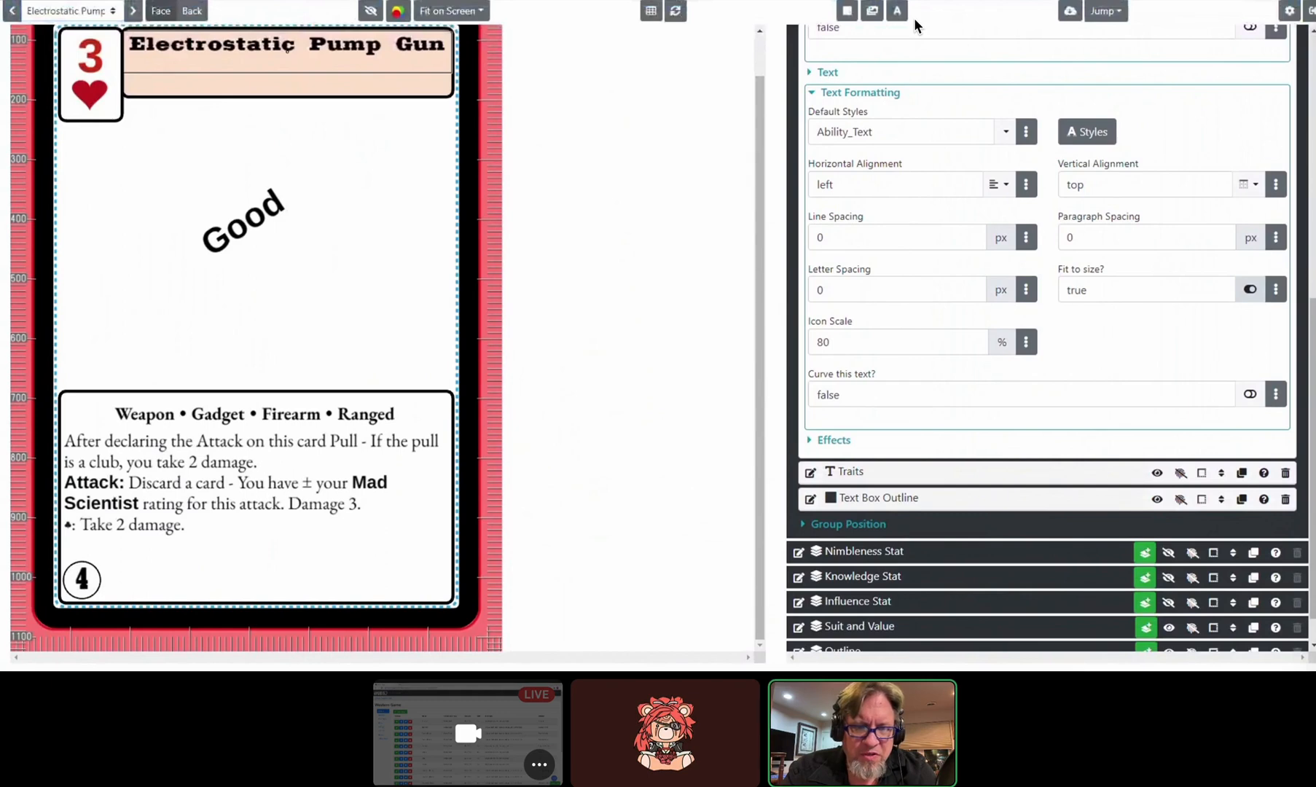
{"action": "left_click", "coordinate": [898, 342]}
{"action": "key", "text": "ctrl+a"}
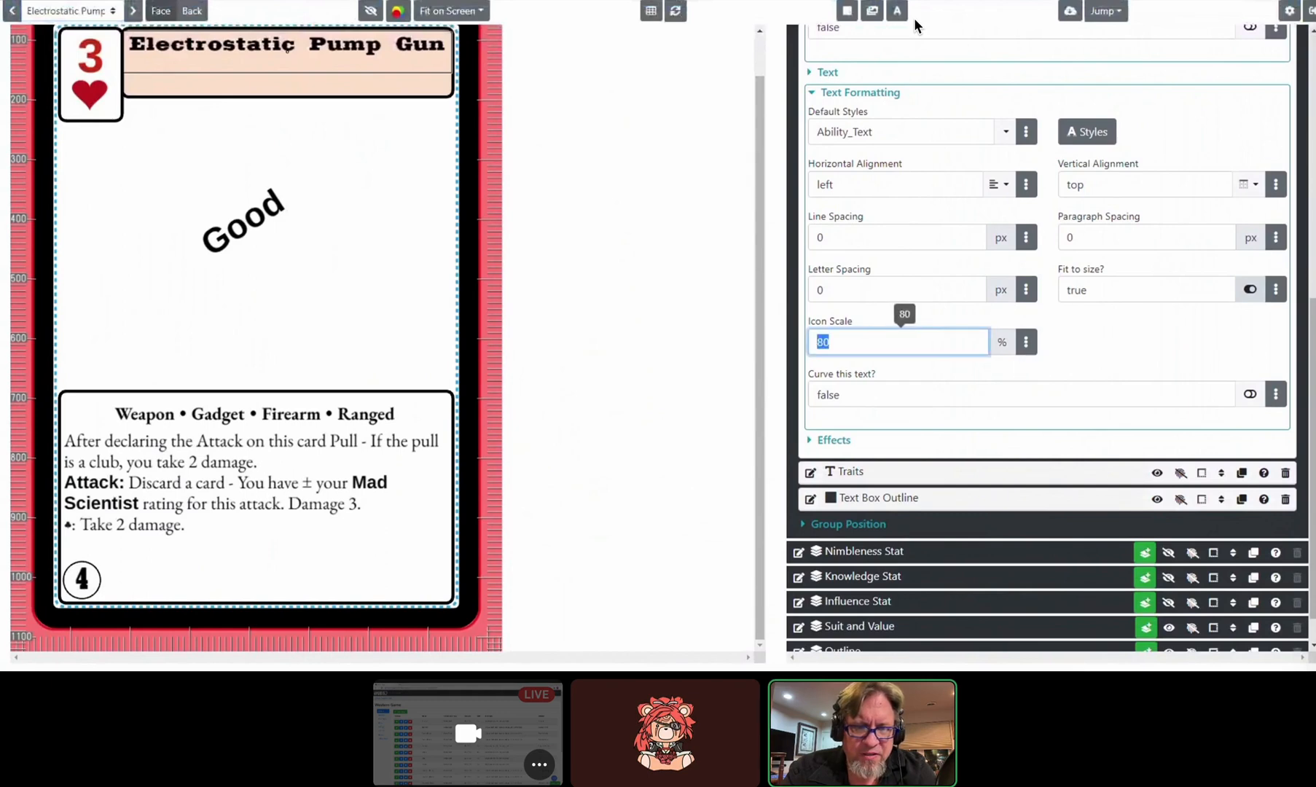
{"action": "type", "text": "100"}
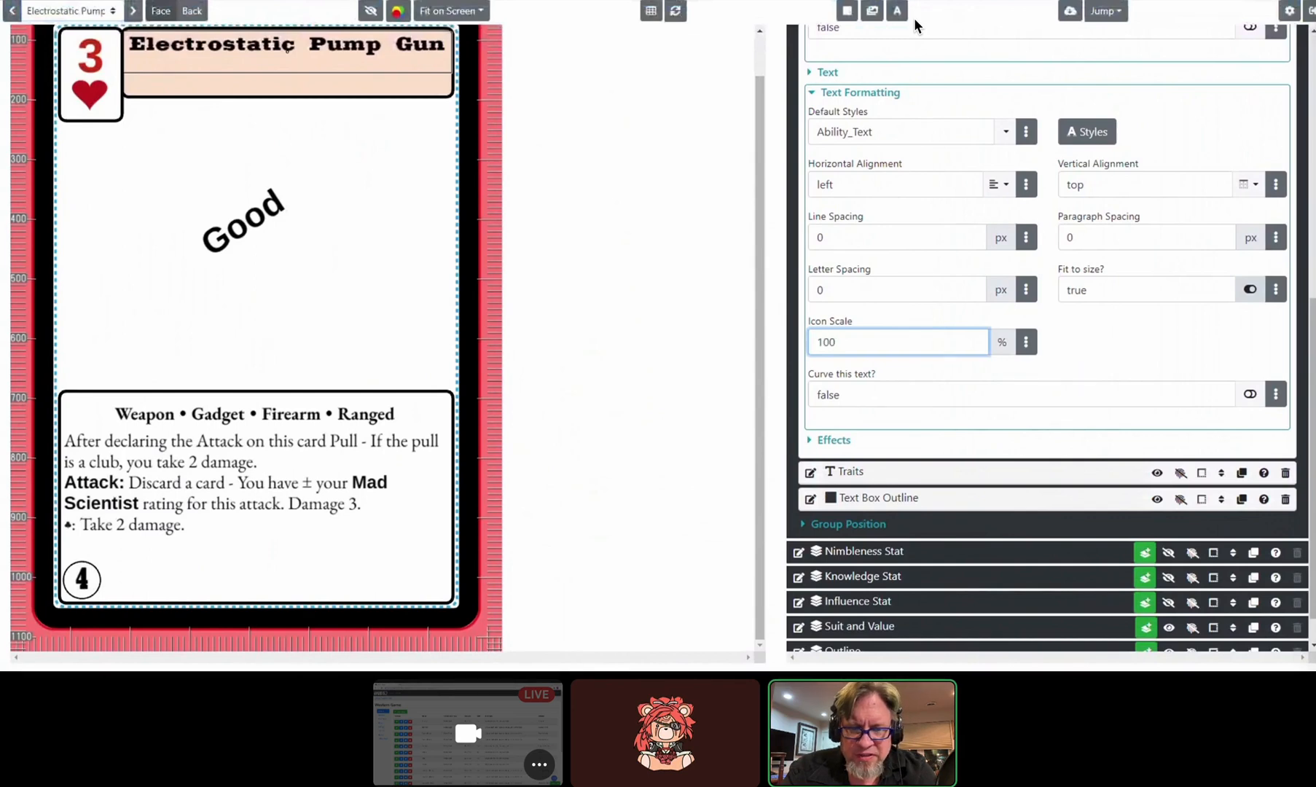
{"action": "key", "text": "Return"}
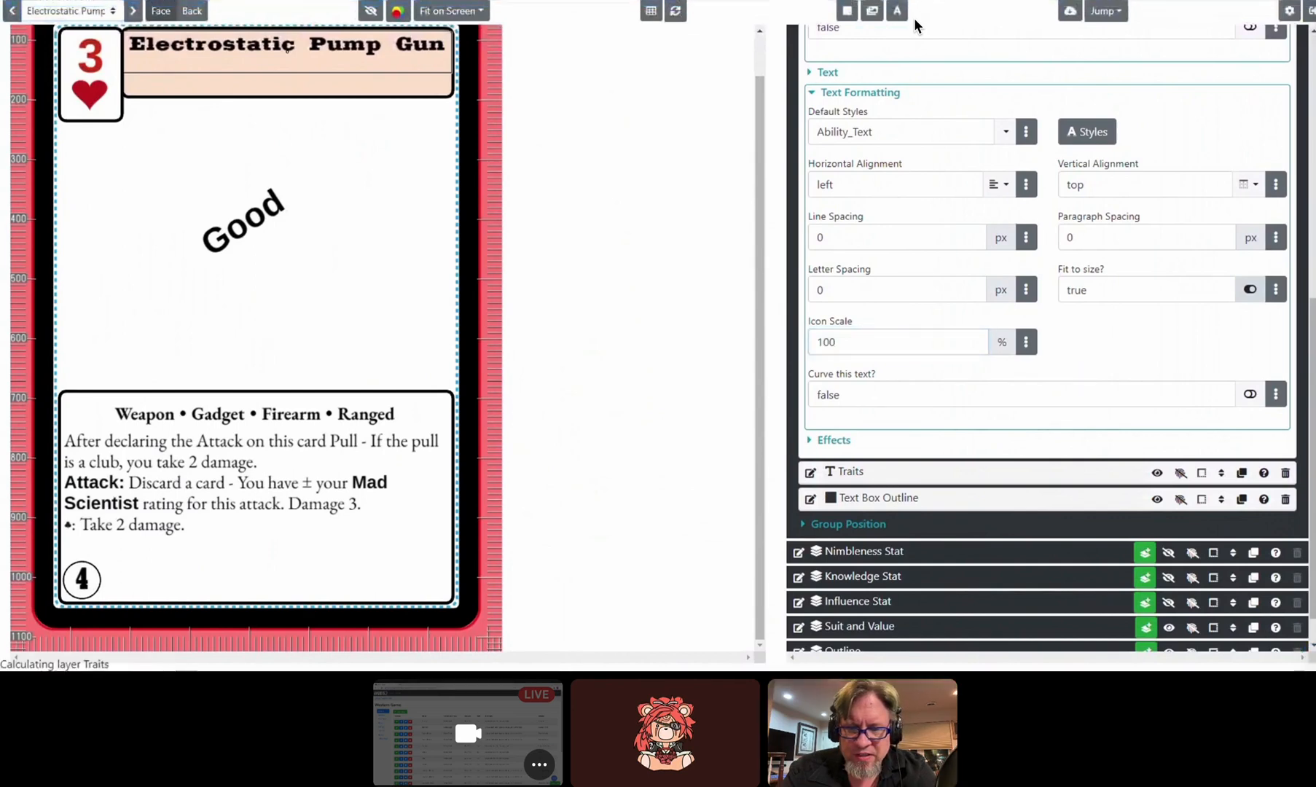
Step: Try the Ability Text layer's icon scale at 200%, then set it to 150%
{"action": "key", "text": "ctrl+a"}
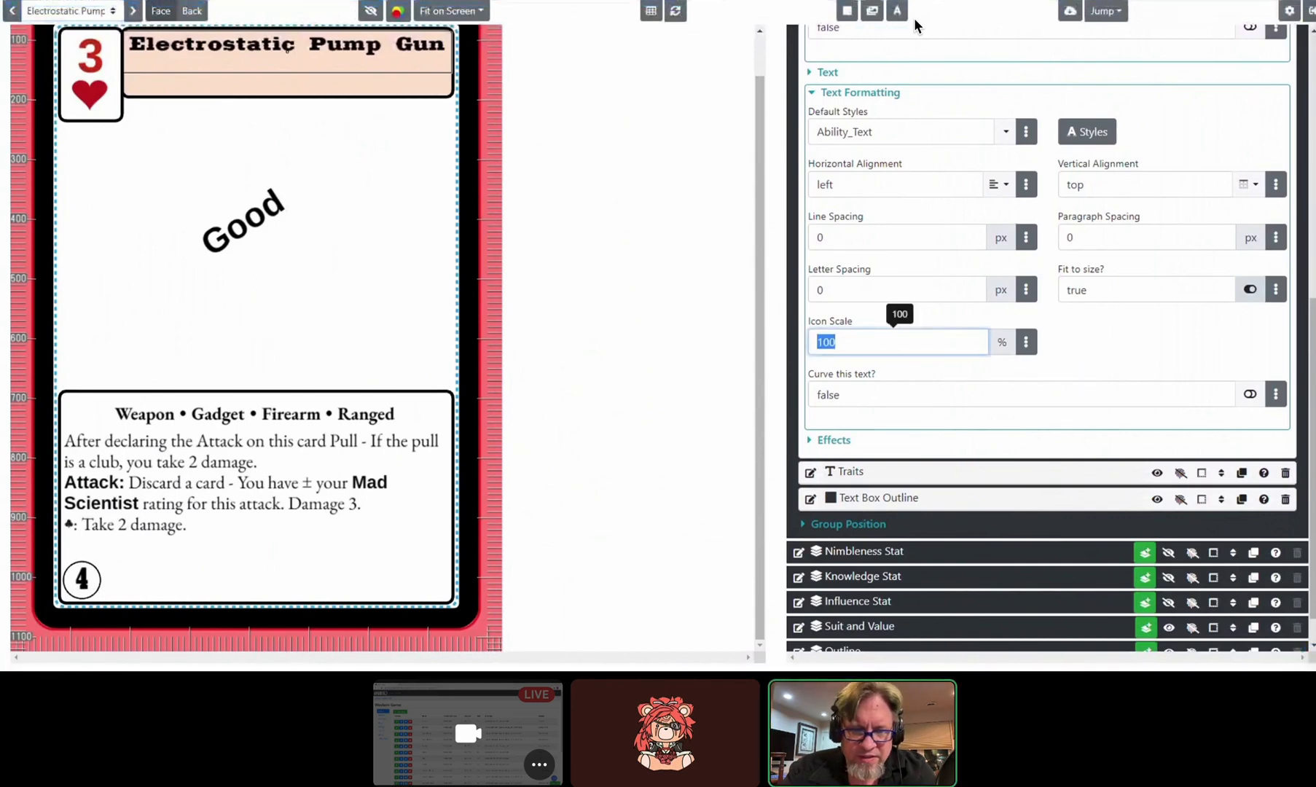
{"action": "type", "text": "200"}
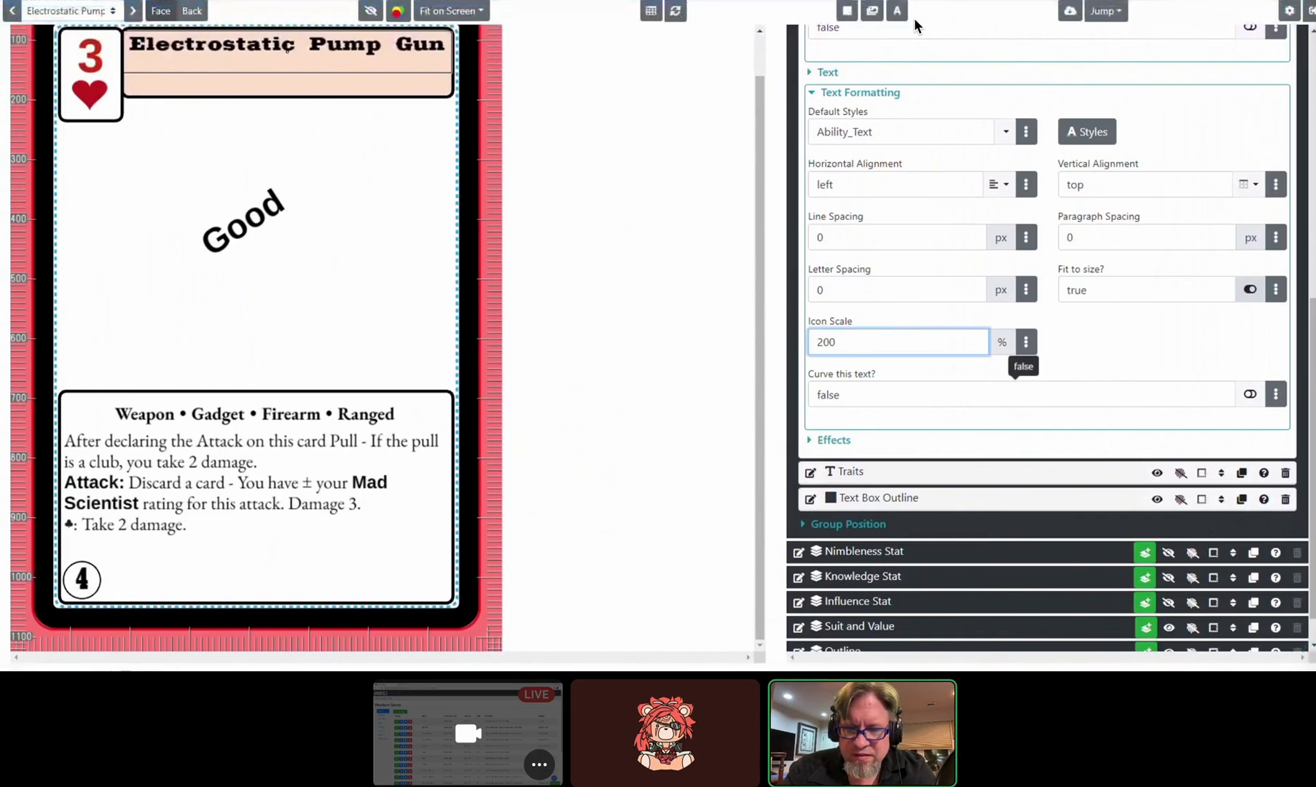
{"action": "key", "text": "Return"}
{"action": "key", "text": "ctrl+a"}
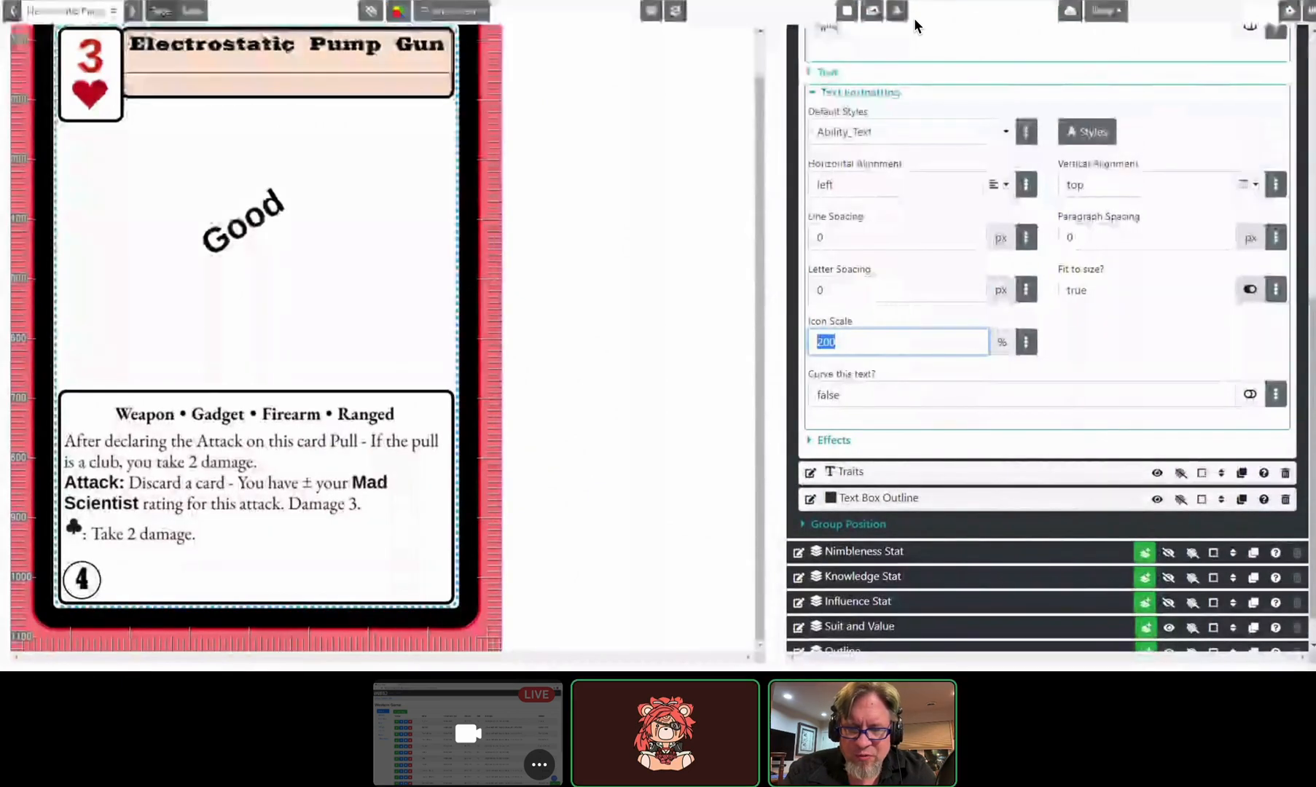
{"action": "type", "text": "150"}
{"action": "key", "text": "Tab"}
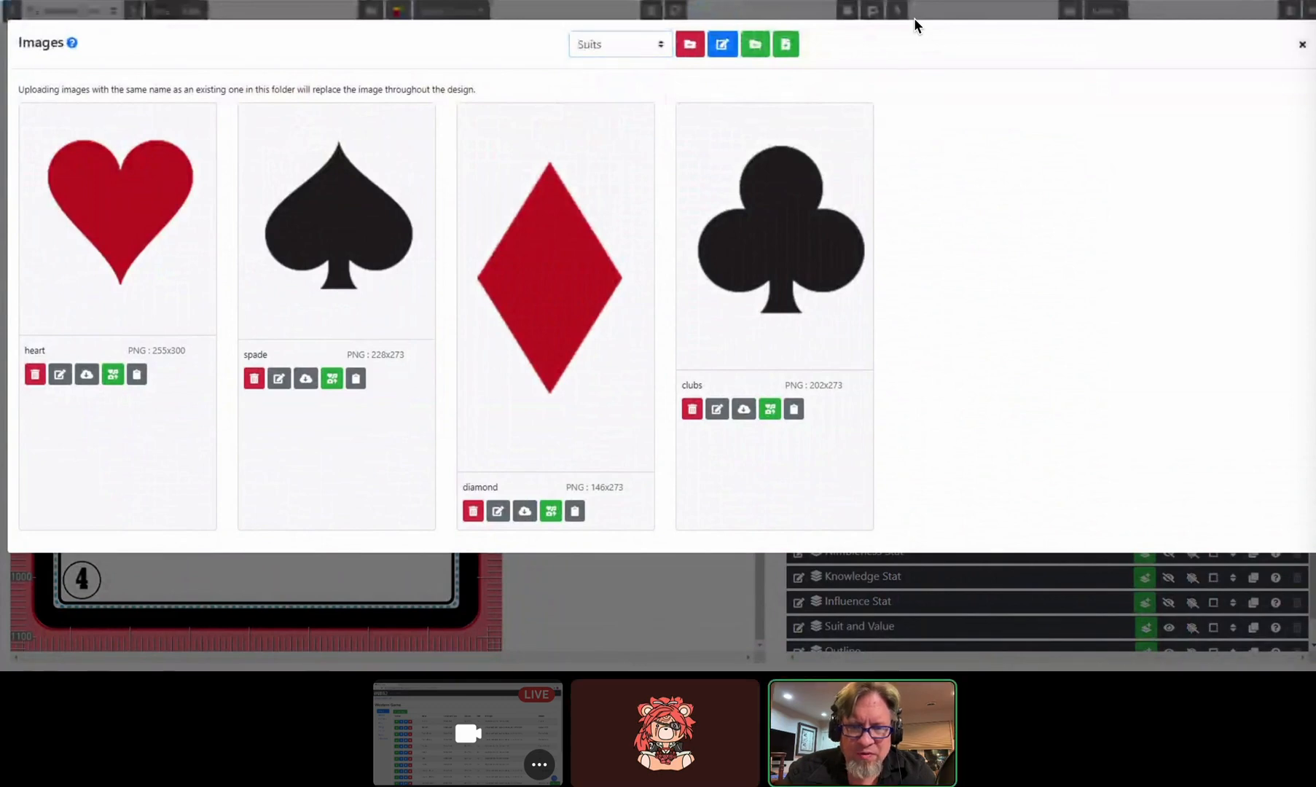
{"action": "key", "text": "Escape"}
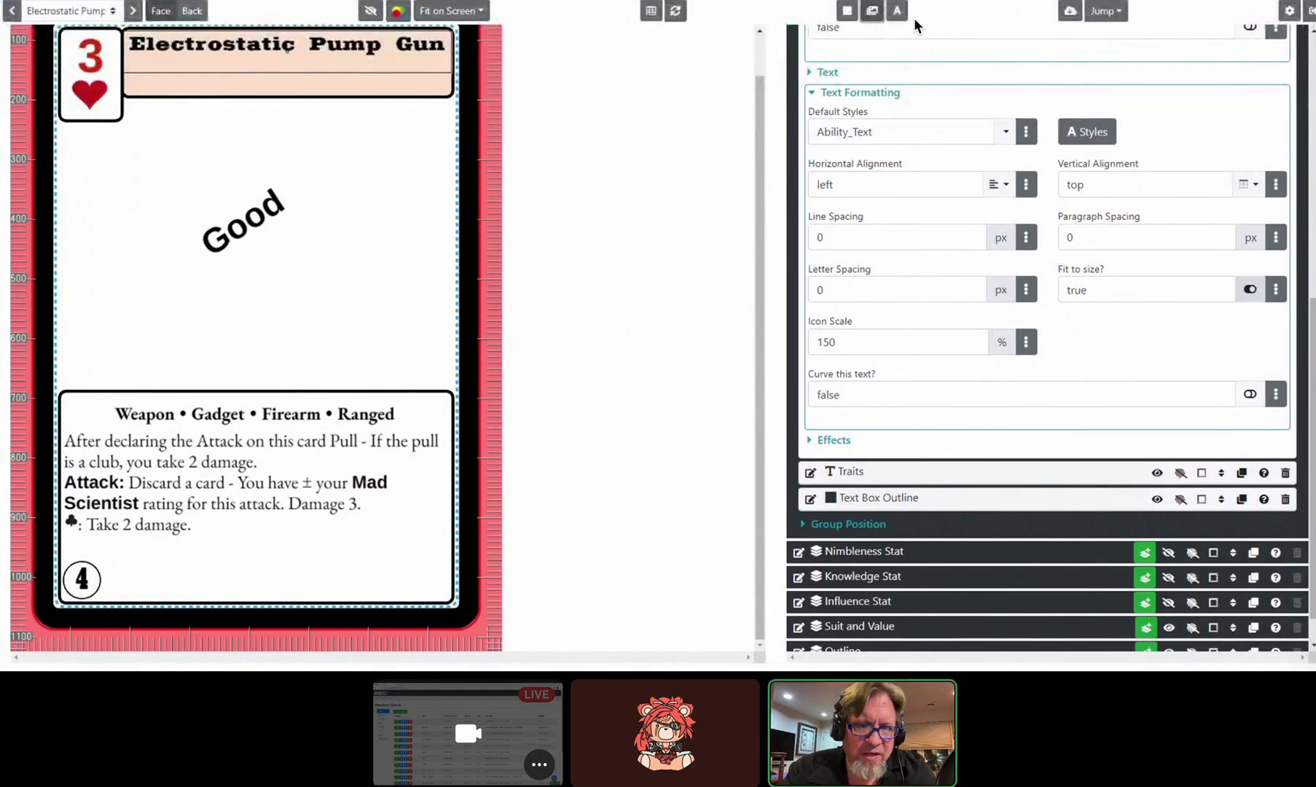
Step: Check the Electrostatic Pump Gun's ability cell in the dataset and return to the card design
{"action": "key", "text": "ctrl+Tab"}
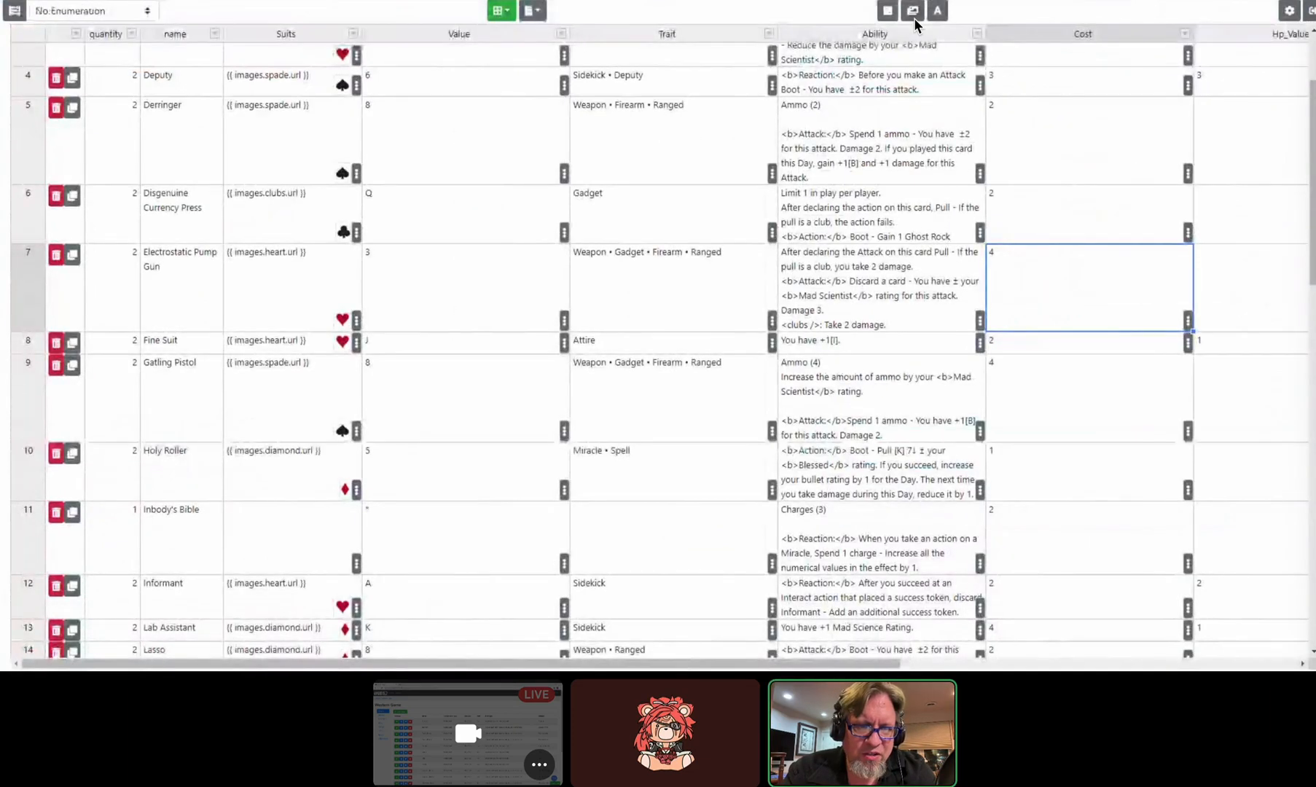
{"action": "key", "text": "Left"}
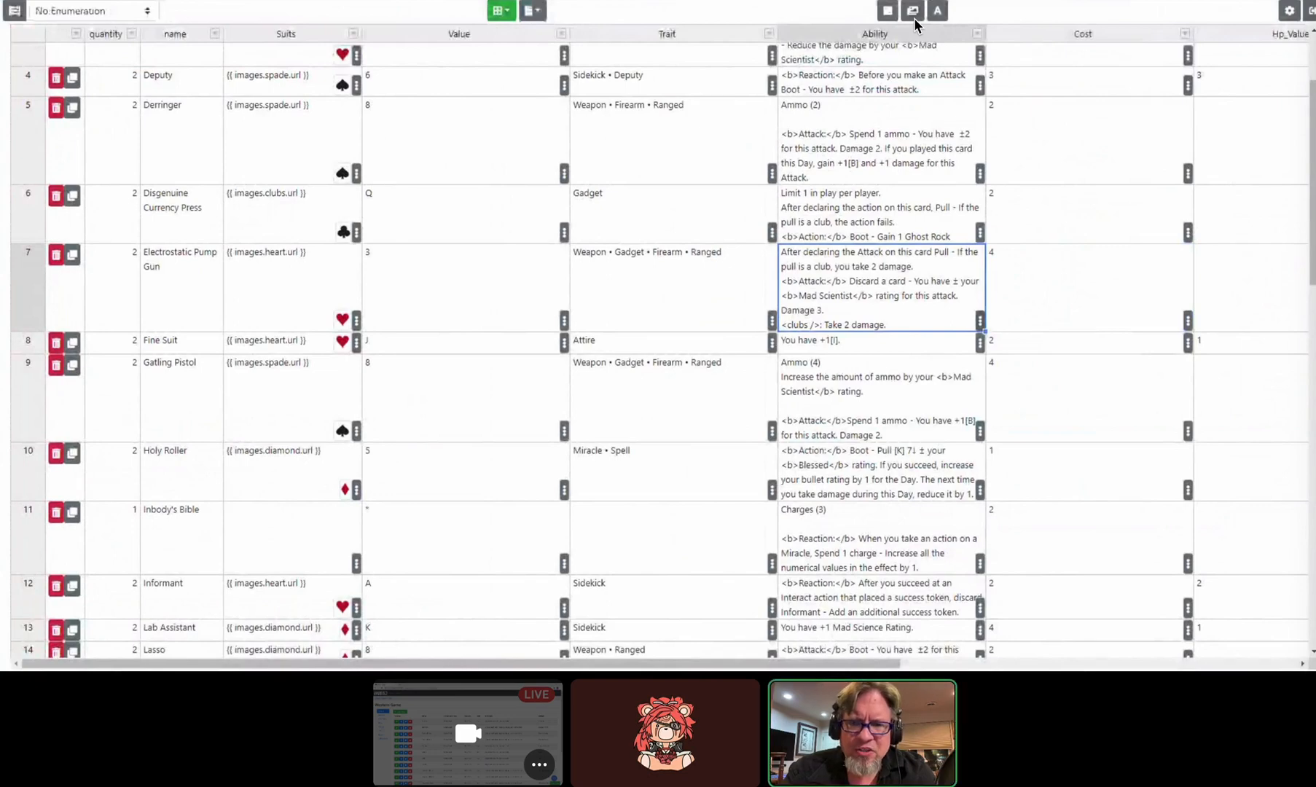
{"action": "key", "text": "ctrl+shift+Tab"}
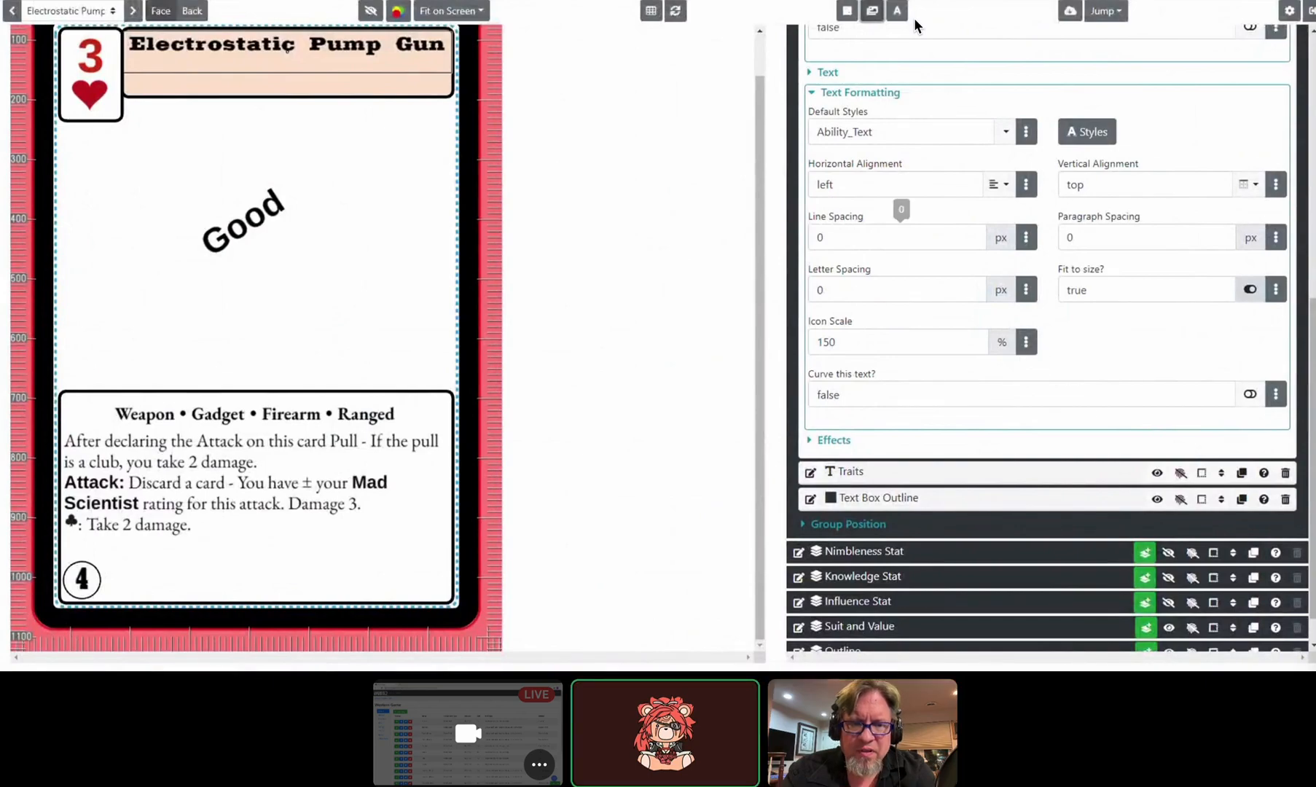
Step: Create a new text style and name it Icon
{"action": "left_click", "coordinate": [1086, 132]}
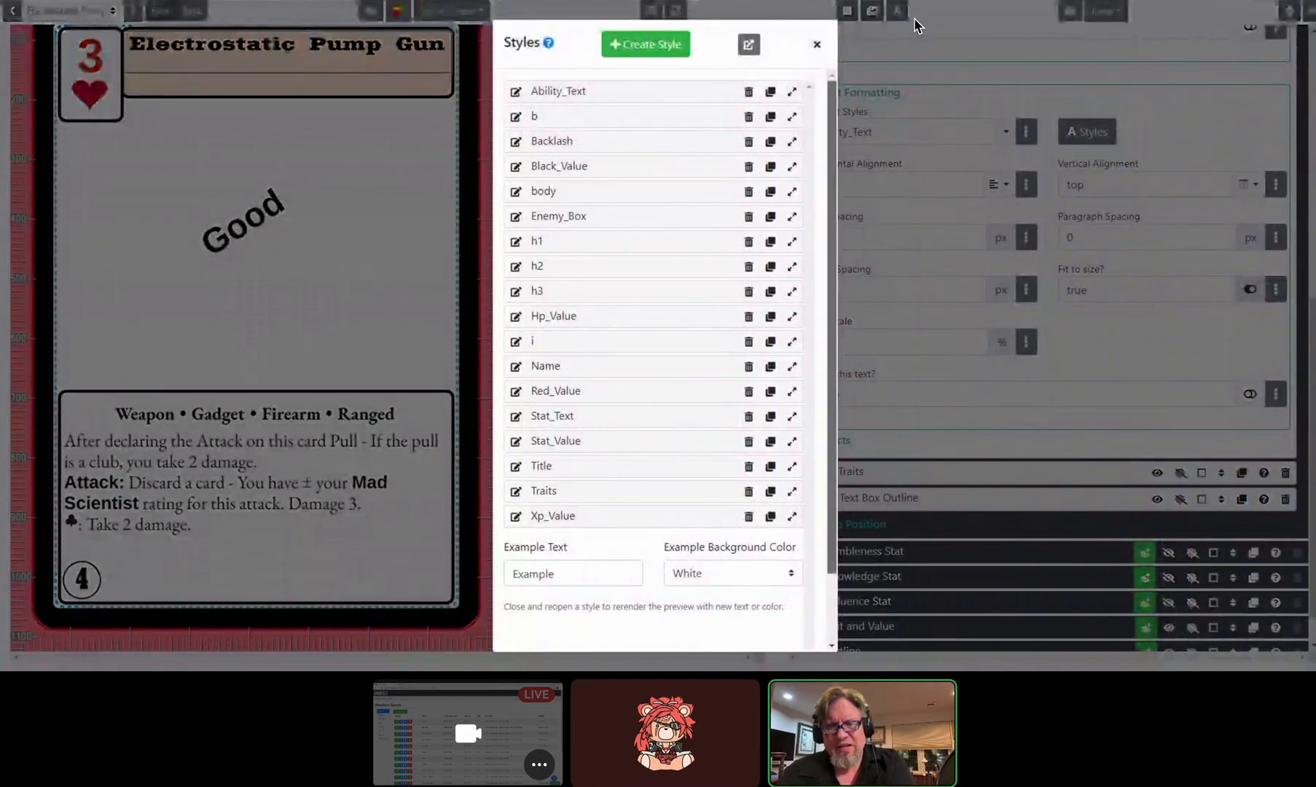
{"action": "scroll", "coordinate": [649, 327], "scroll_direction": "down", "scroll_amount": 1}
{"action": "scroll", "coordinate": [649, 328], "scroll_direction": "up", "scroll_amount": 1}
{"action": "left_click", "coordinate": [645, 44]}
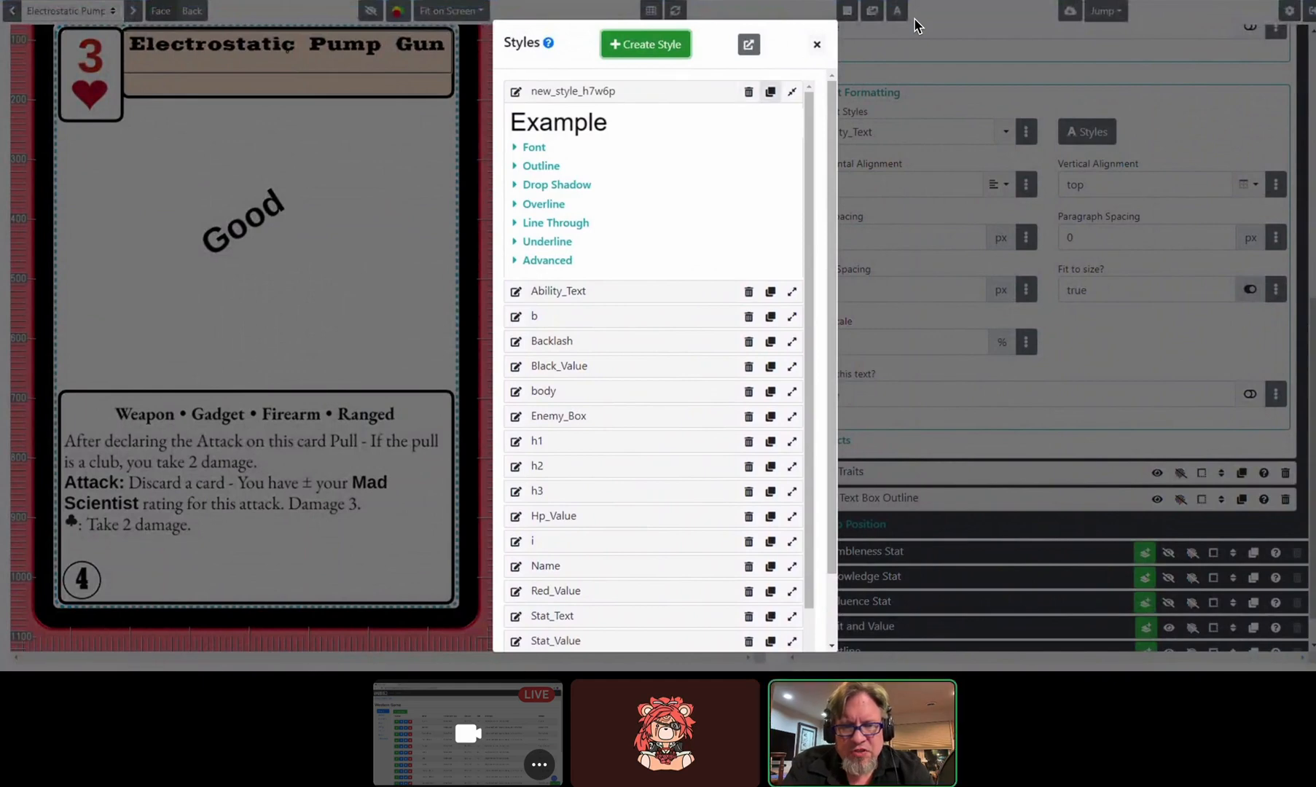
{"action": "left_click", "coordinate": [516, 92]}
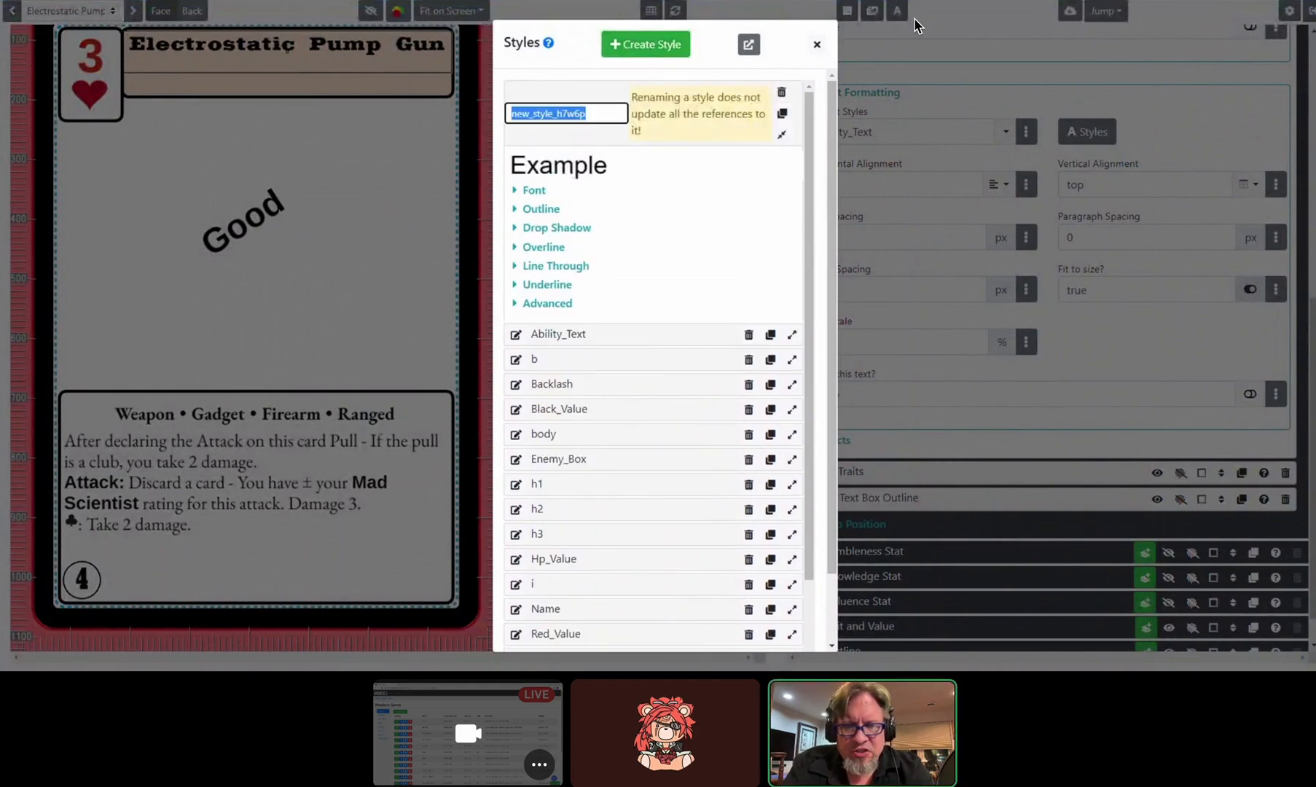
{"action": "type", "text": "Icon"}
{"action": "key", "text": "Return"}
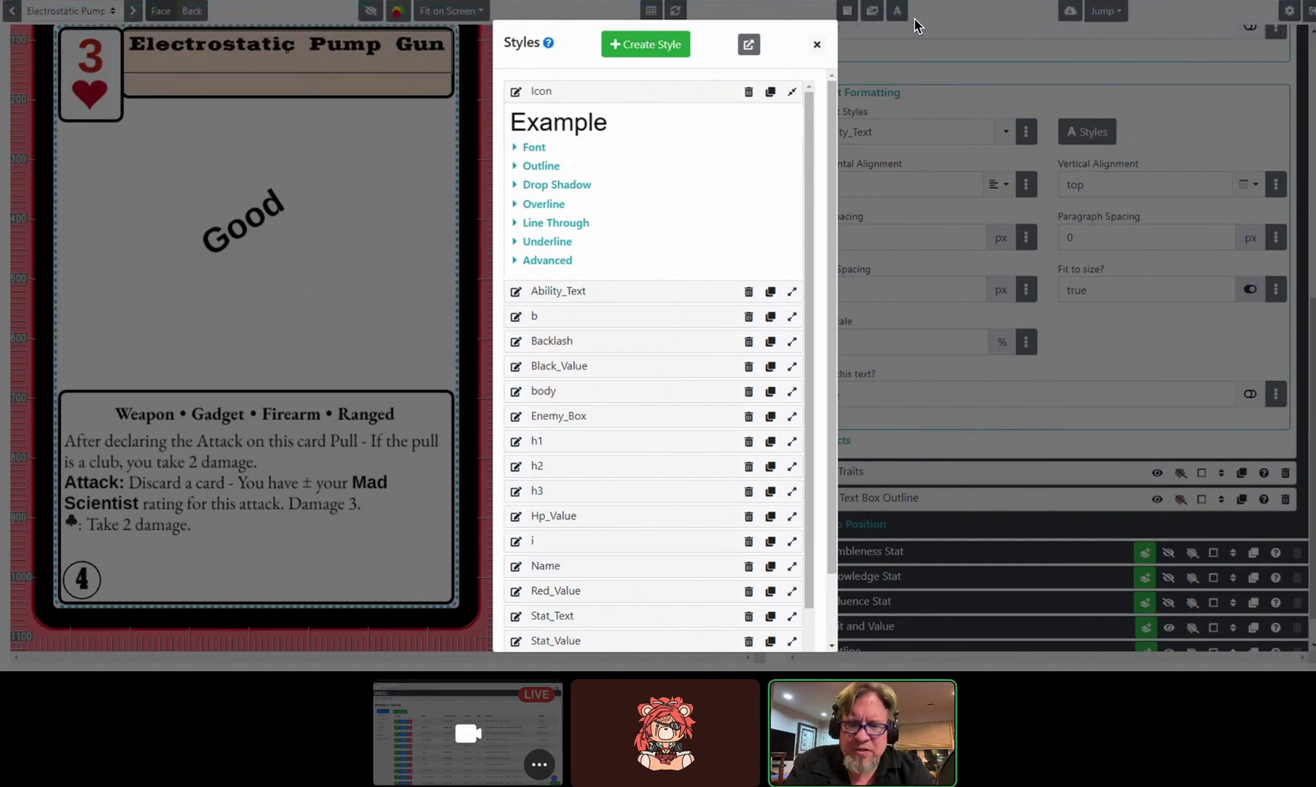
Step: Set the Icon style's vertical alignment to middle and close the styles dialog
{"action": "left_click", "coordinate": [533, 147]}
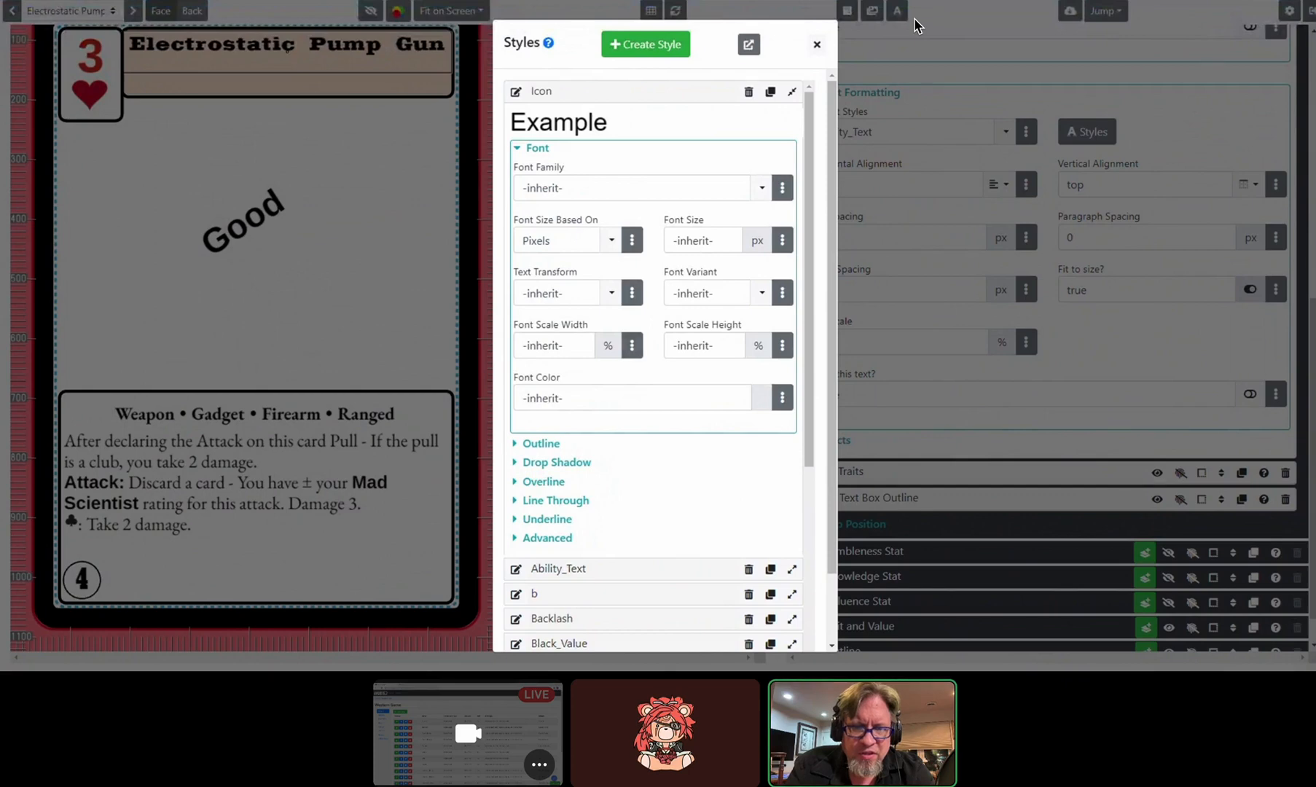
{"action": "left_click", "coordinate": [535, 148]}
{"action": "left_click", "coordinate": [547, 261]}
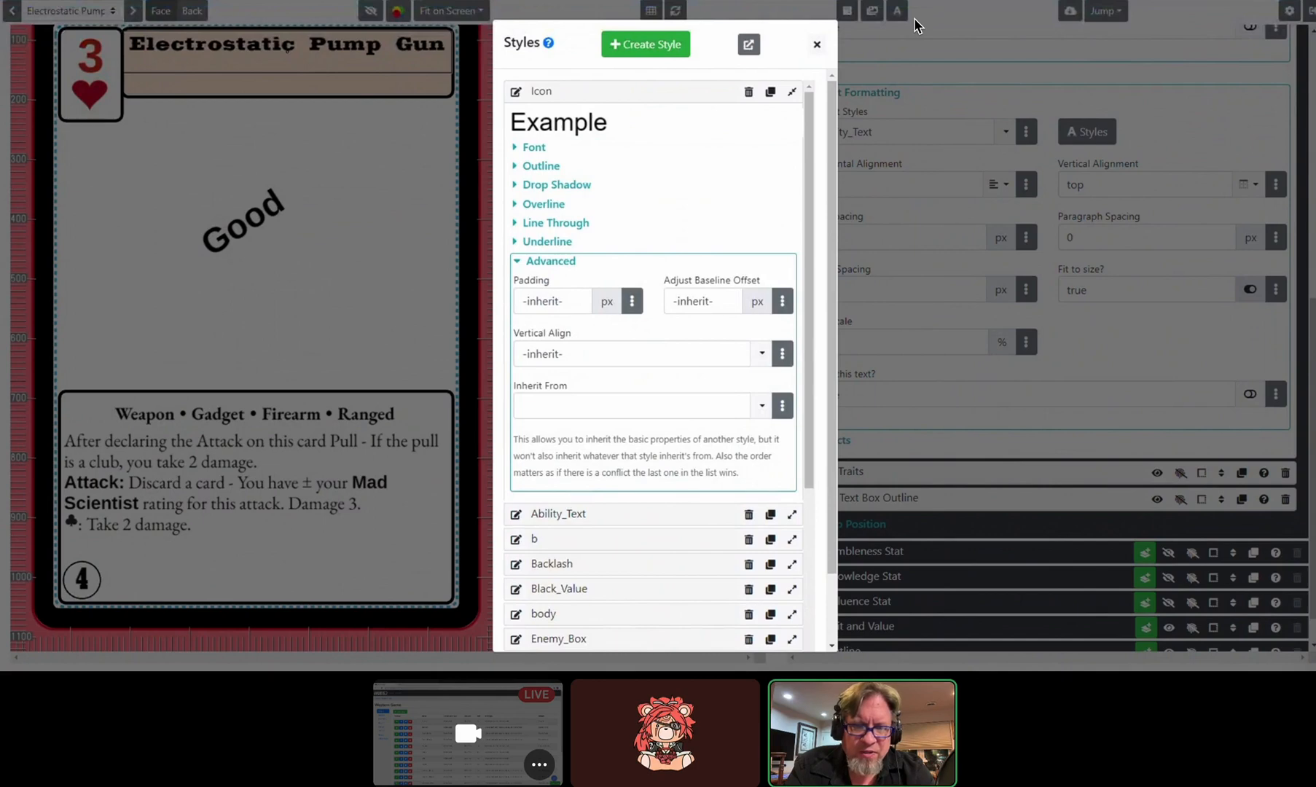
{"action": "left_click", "coordinate": [761, 354]}
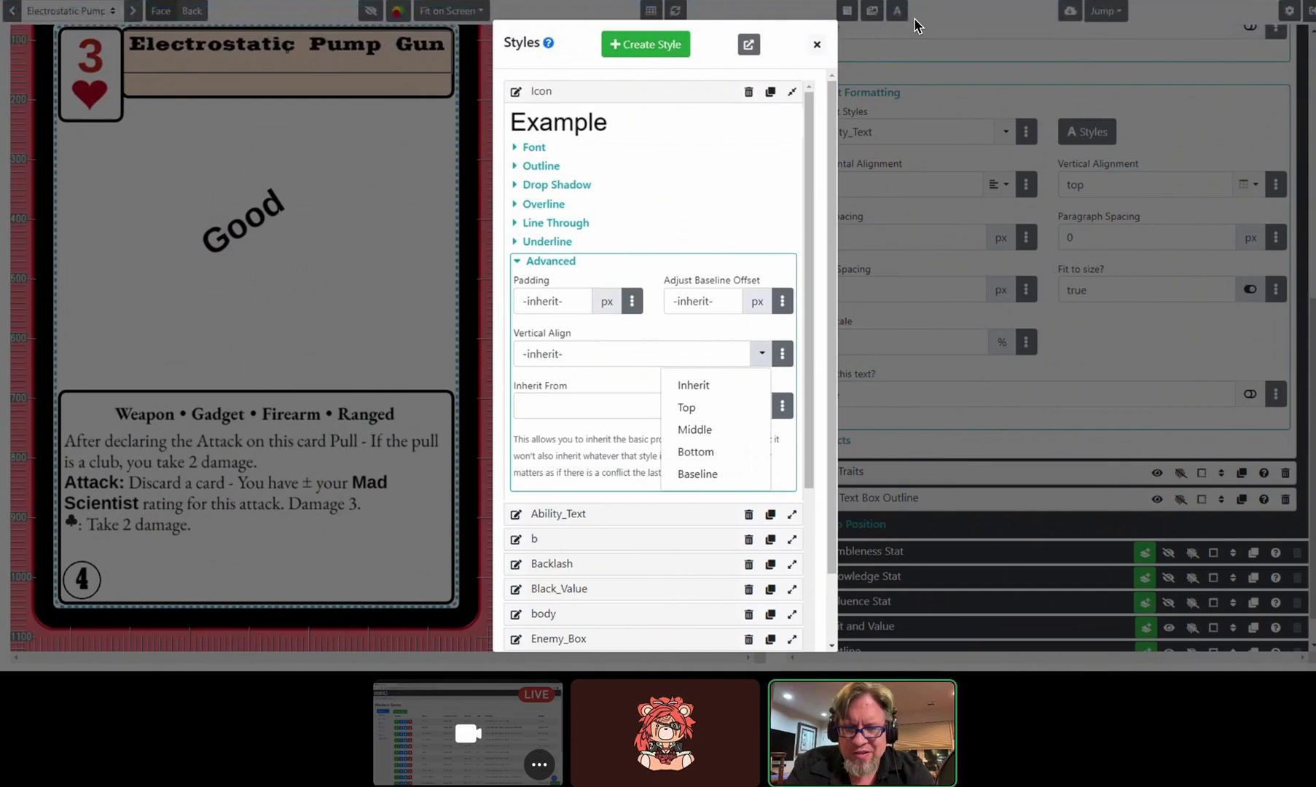
{"action": "left_click", "coordinate": [694, 429]}
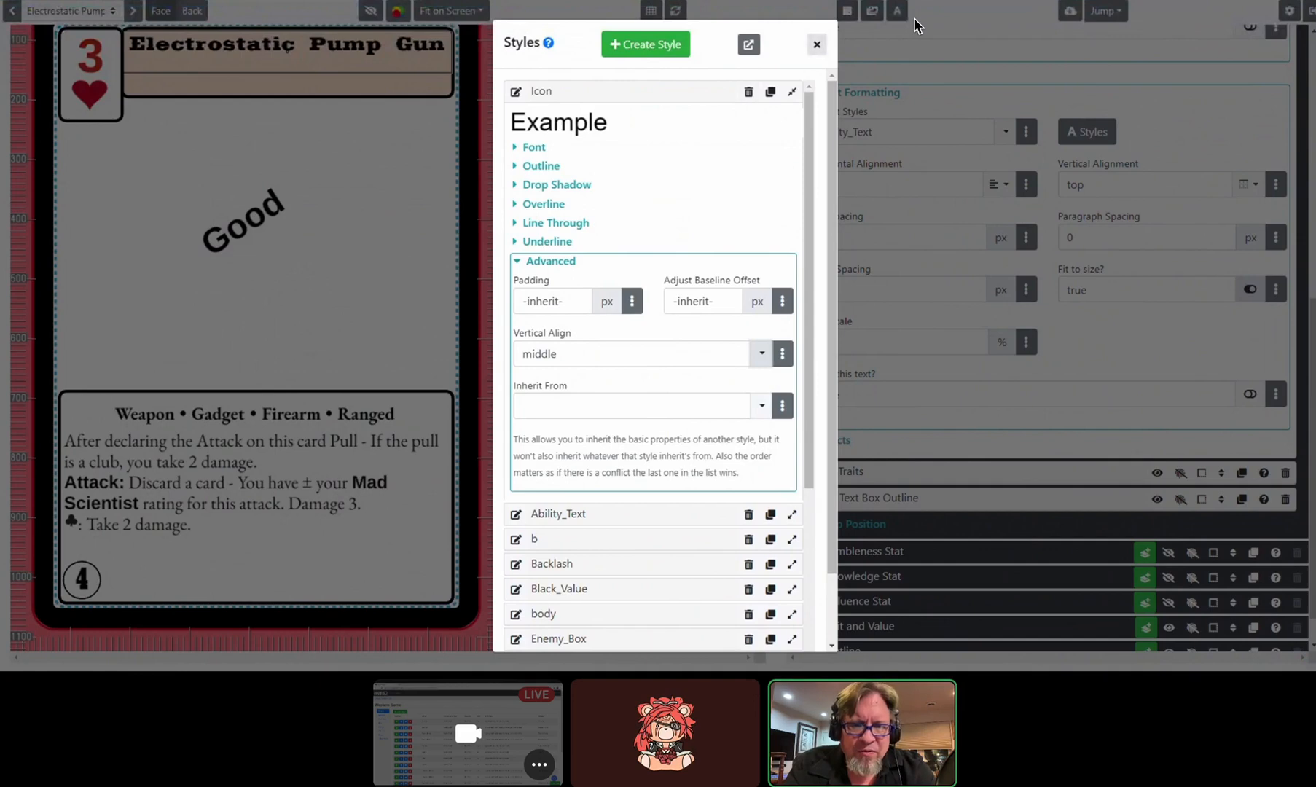
{"action": "key", "text": "Escape"}
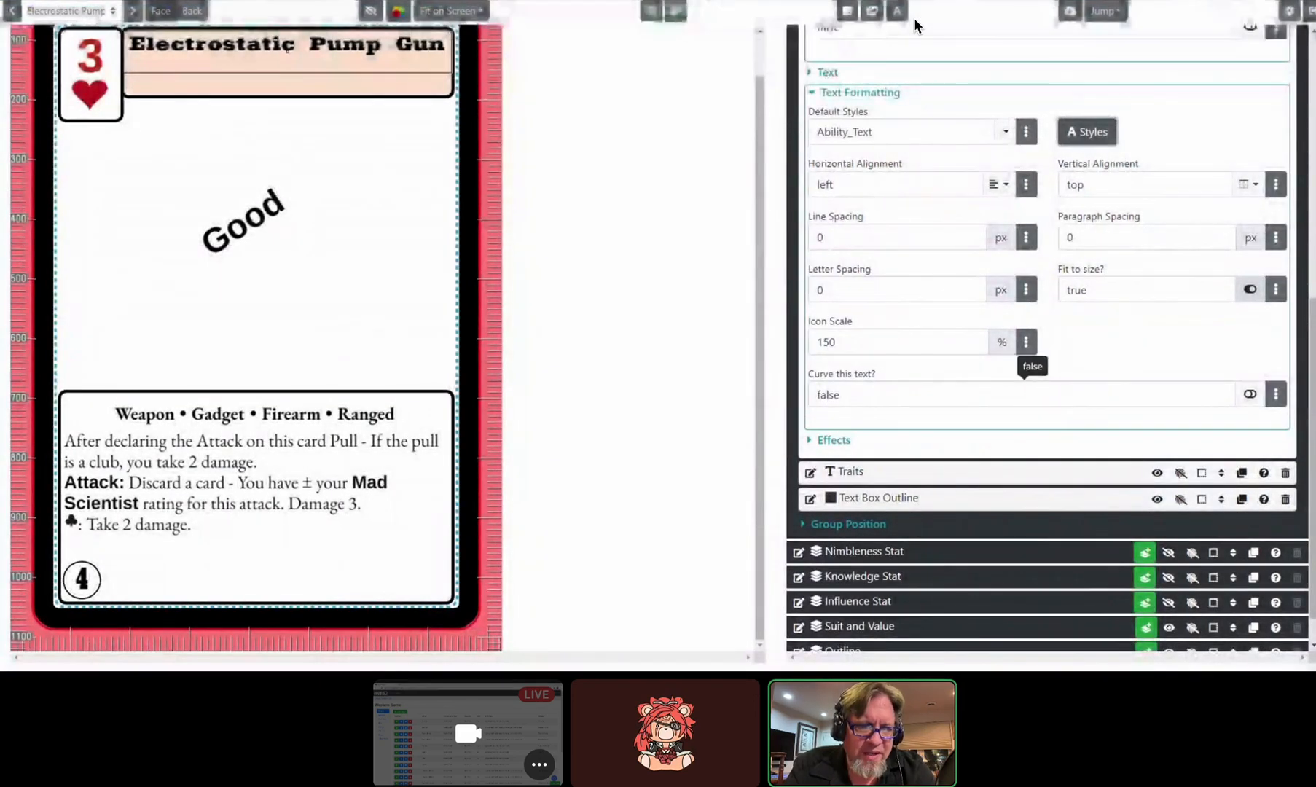
{"action": "key", "text": "ctrl+Tab"}
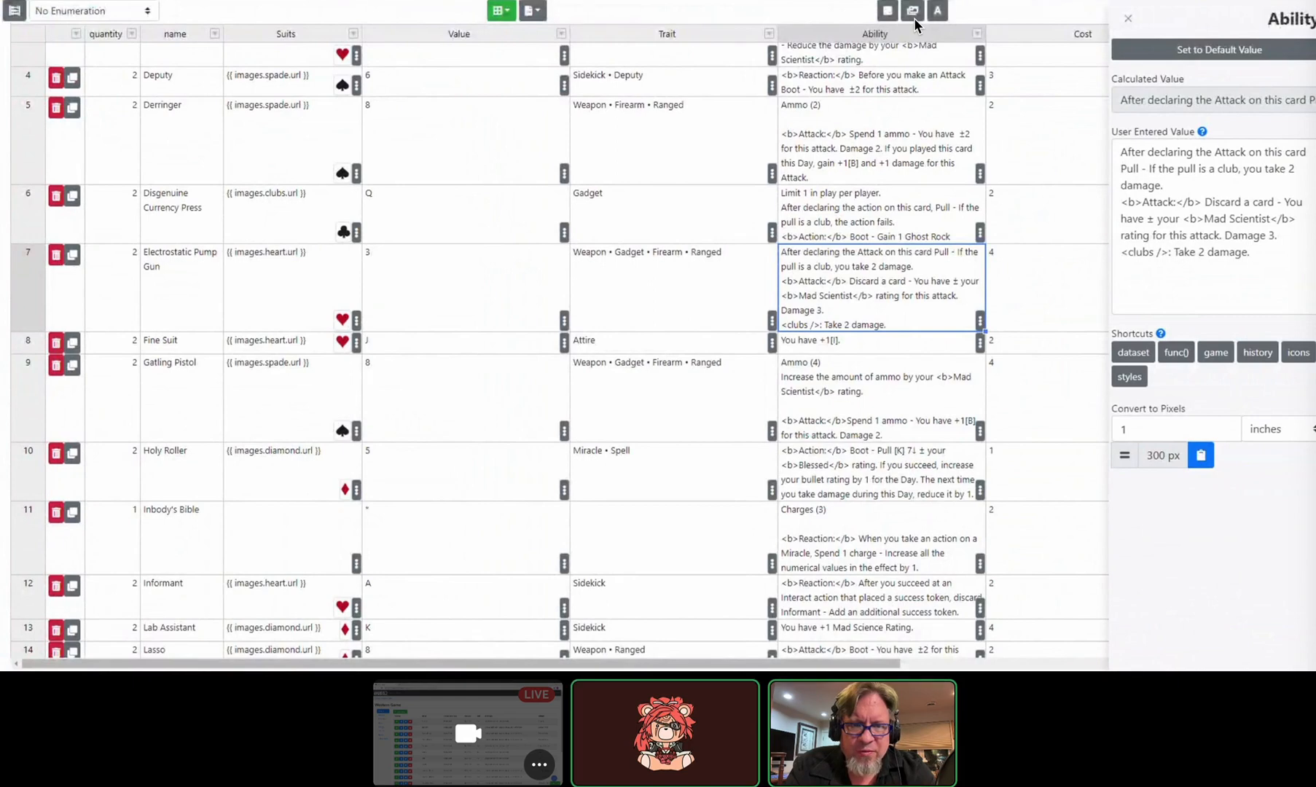
{"action": "key", "text": "ctrl+Tab"}
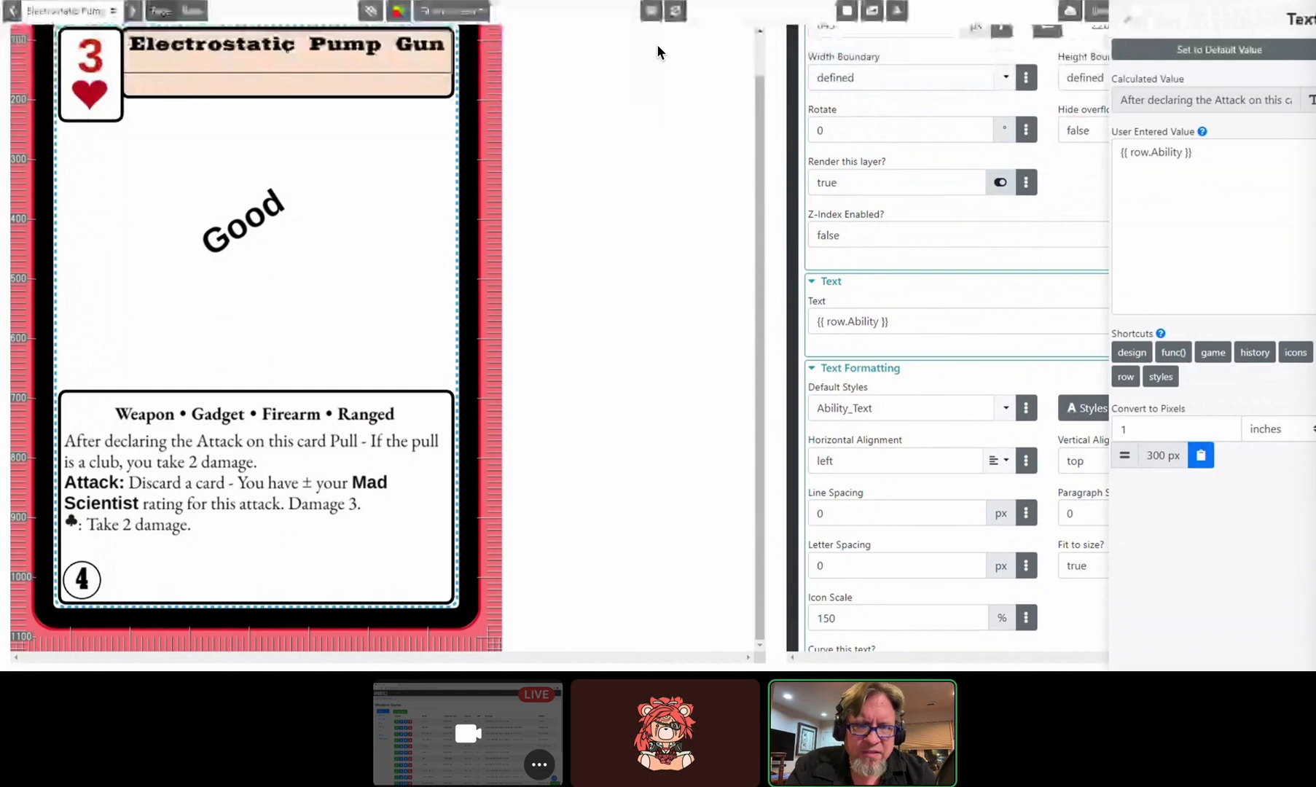
{"action": "key", "text": "Escape"}
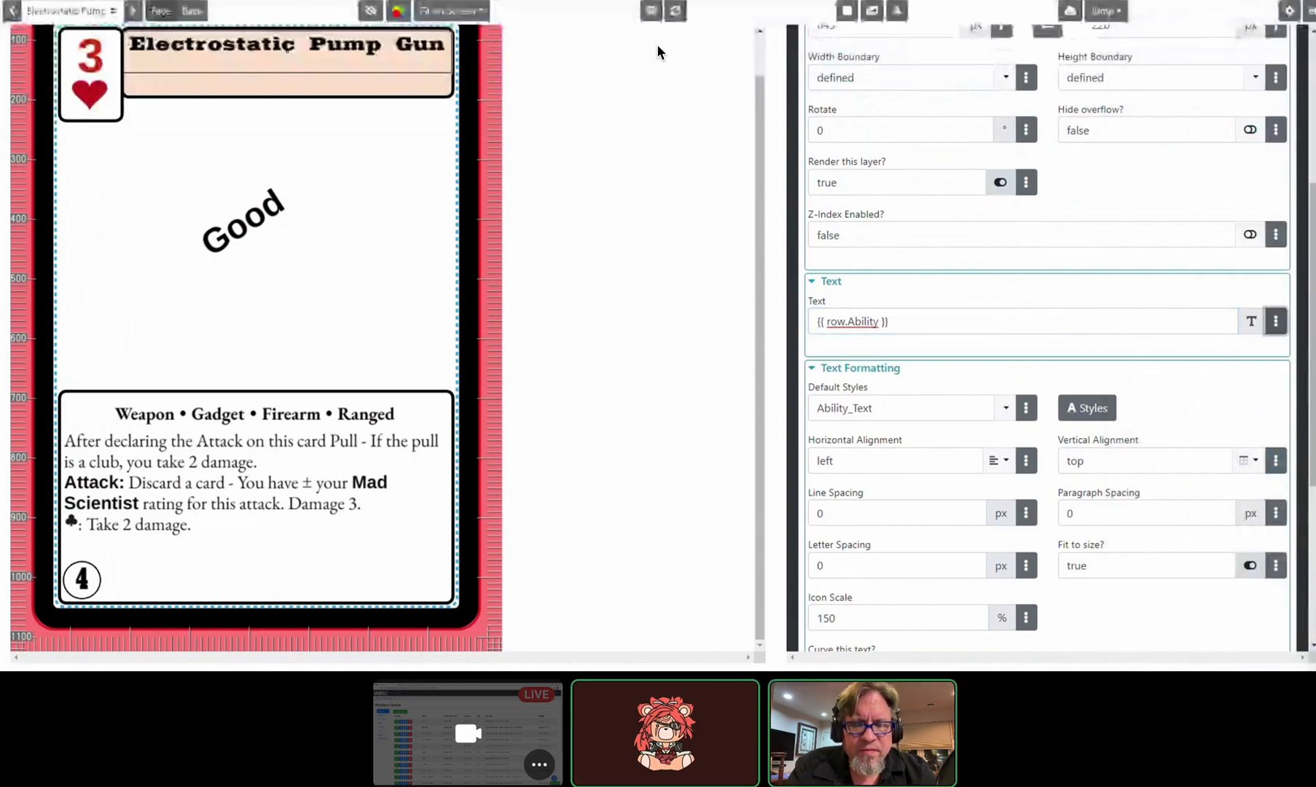
Step: Insert an <Icon></Icon> style tag pair before <clubs /> in the Electrostatic Pump Gun's Ability text
{"action": "key", "text": "e"}
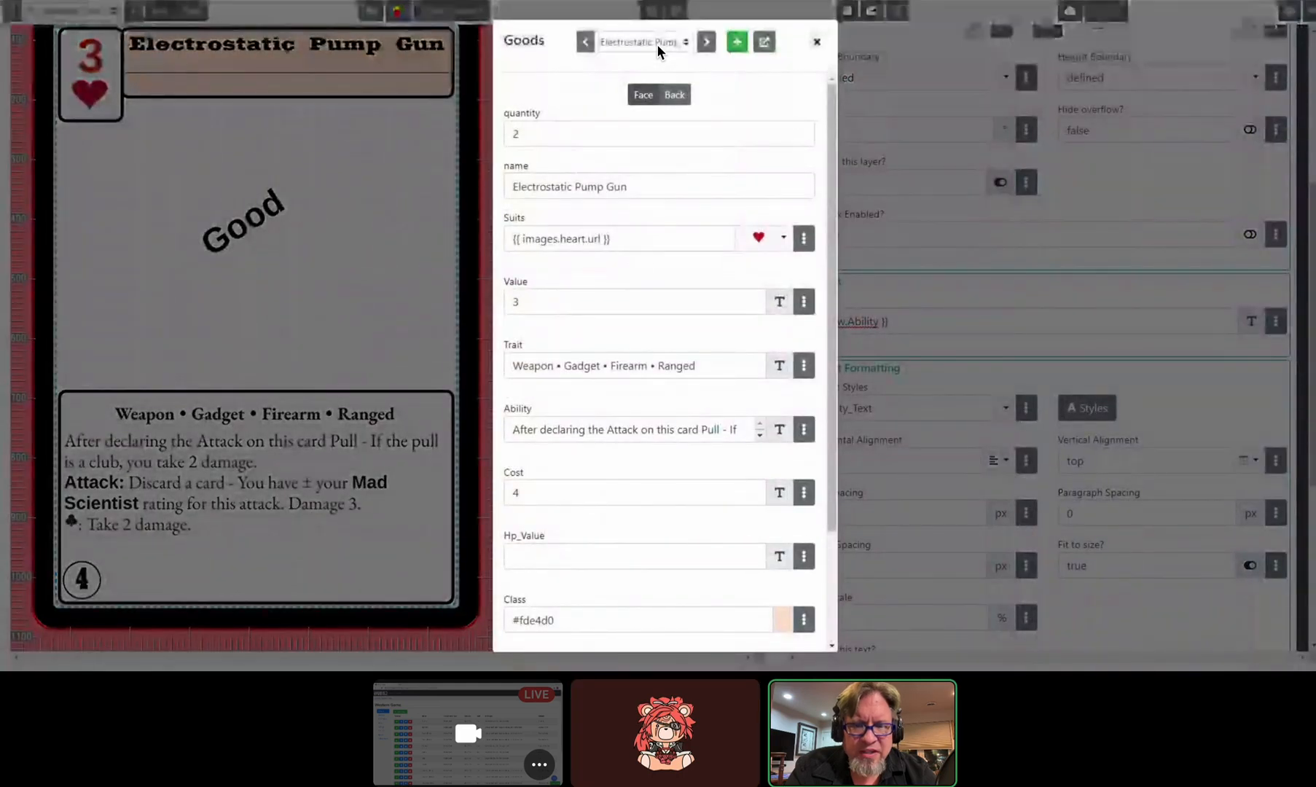
{"action": "scroll", "coordinate": [658, 45], "scroll_direction": "down", "scroll_amount": 2}
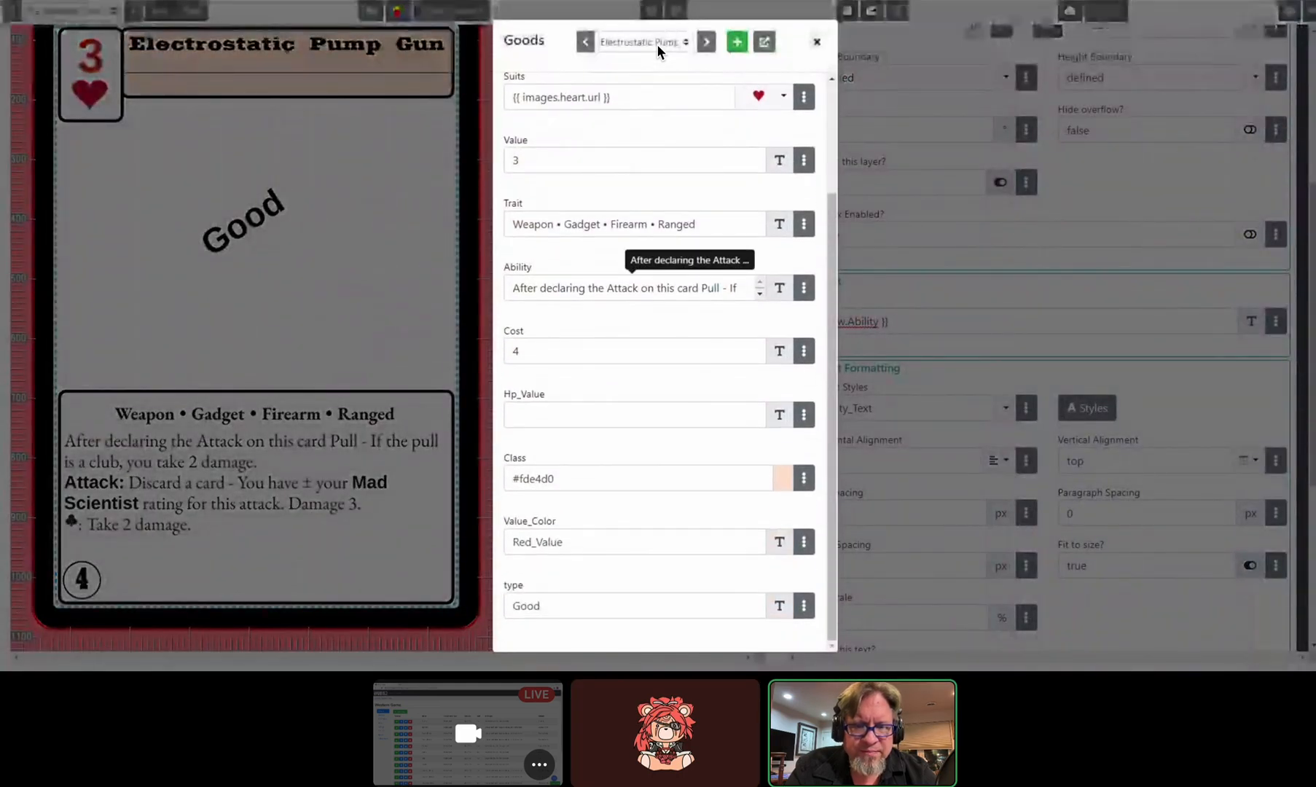
{"action": "left_click", "coordinate": [803, 288]}
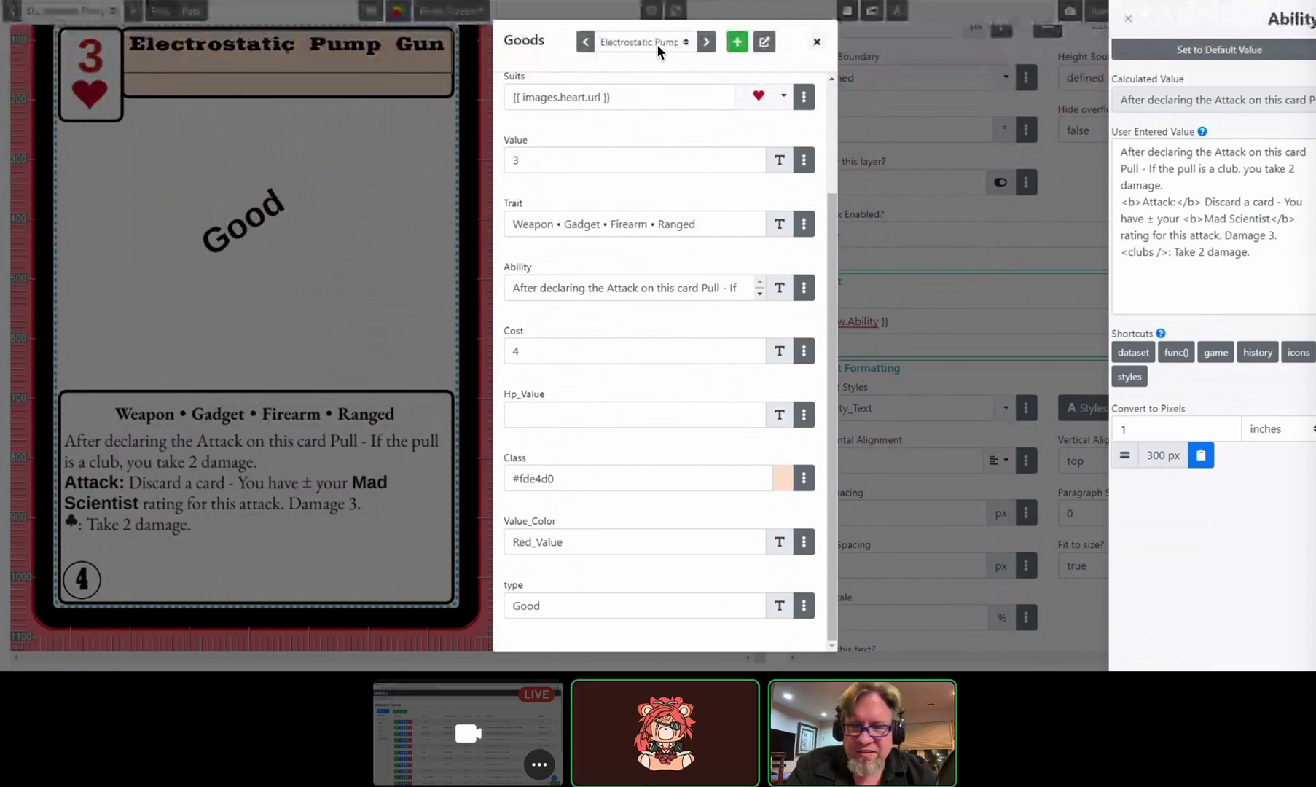
{"action": "left_click", "coordinate": [1252, 253]}
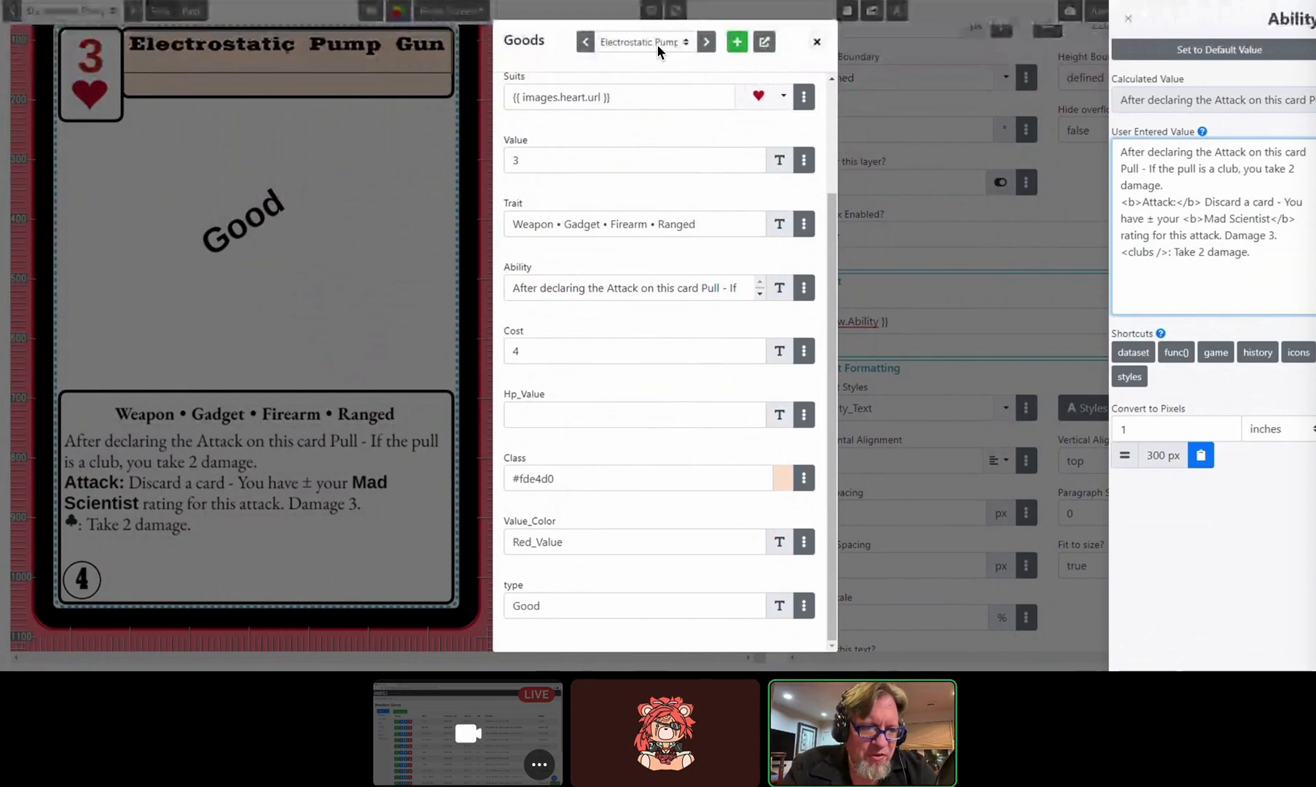
{"action": "key", "text": "Home"}
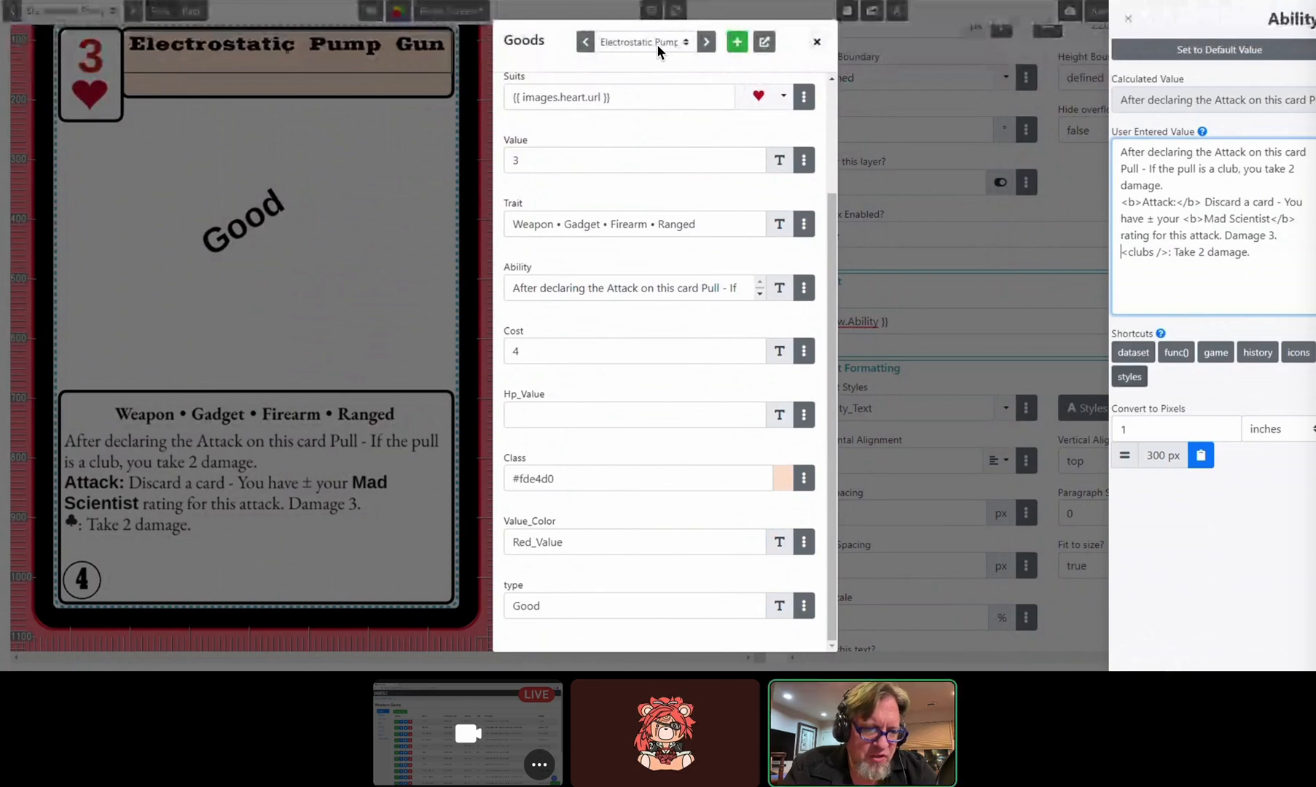
{"action": "left_click", "coordinate": [1130, 376]}
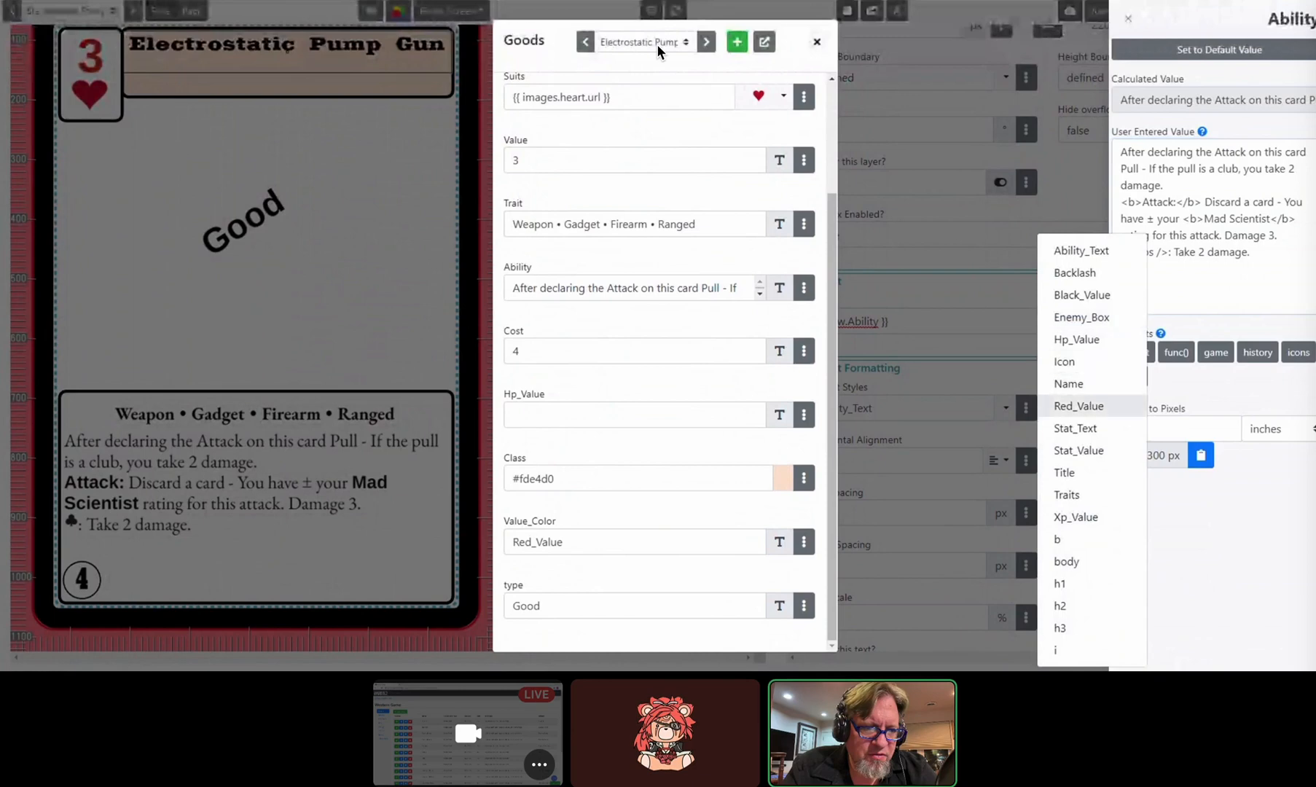
{"action": "left_click", "coordinate": [1064, 361]}
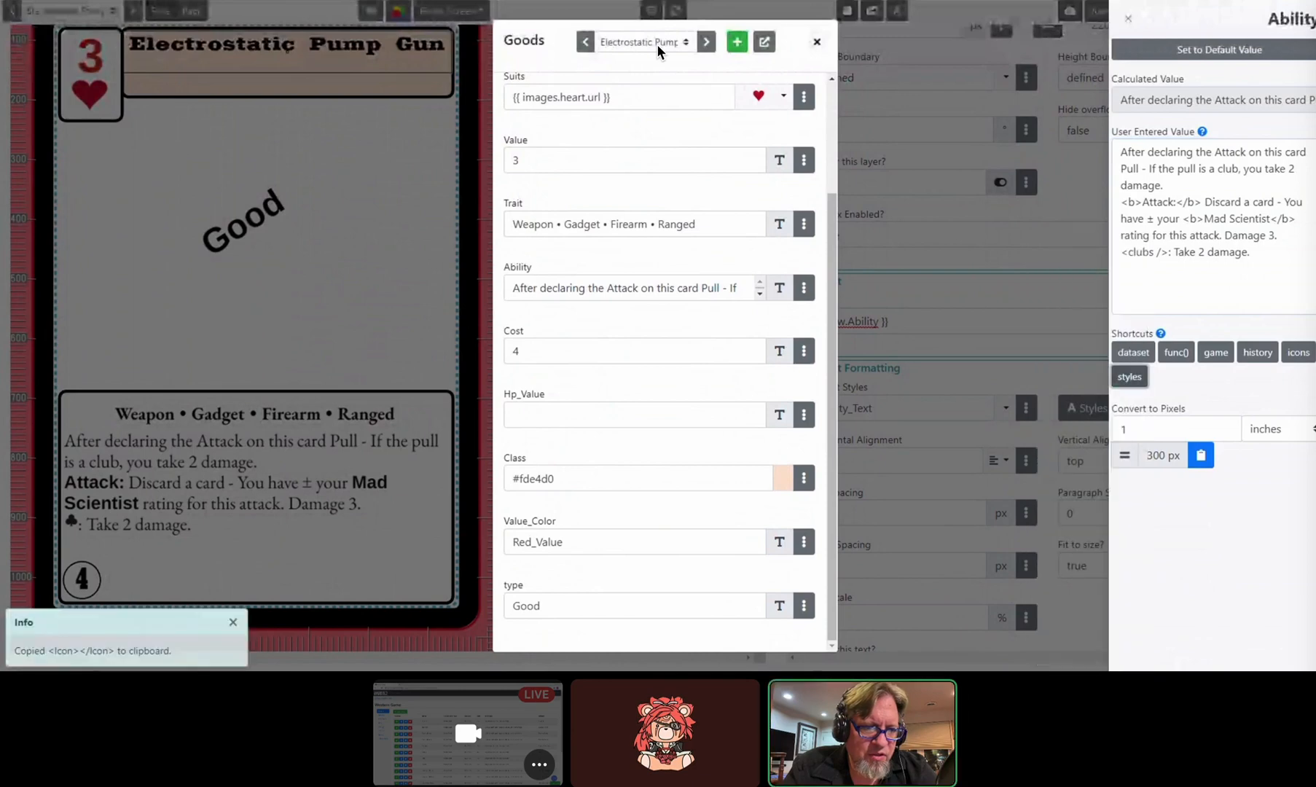
{"action": "left_click", "coordinate": [1121, 253]}
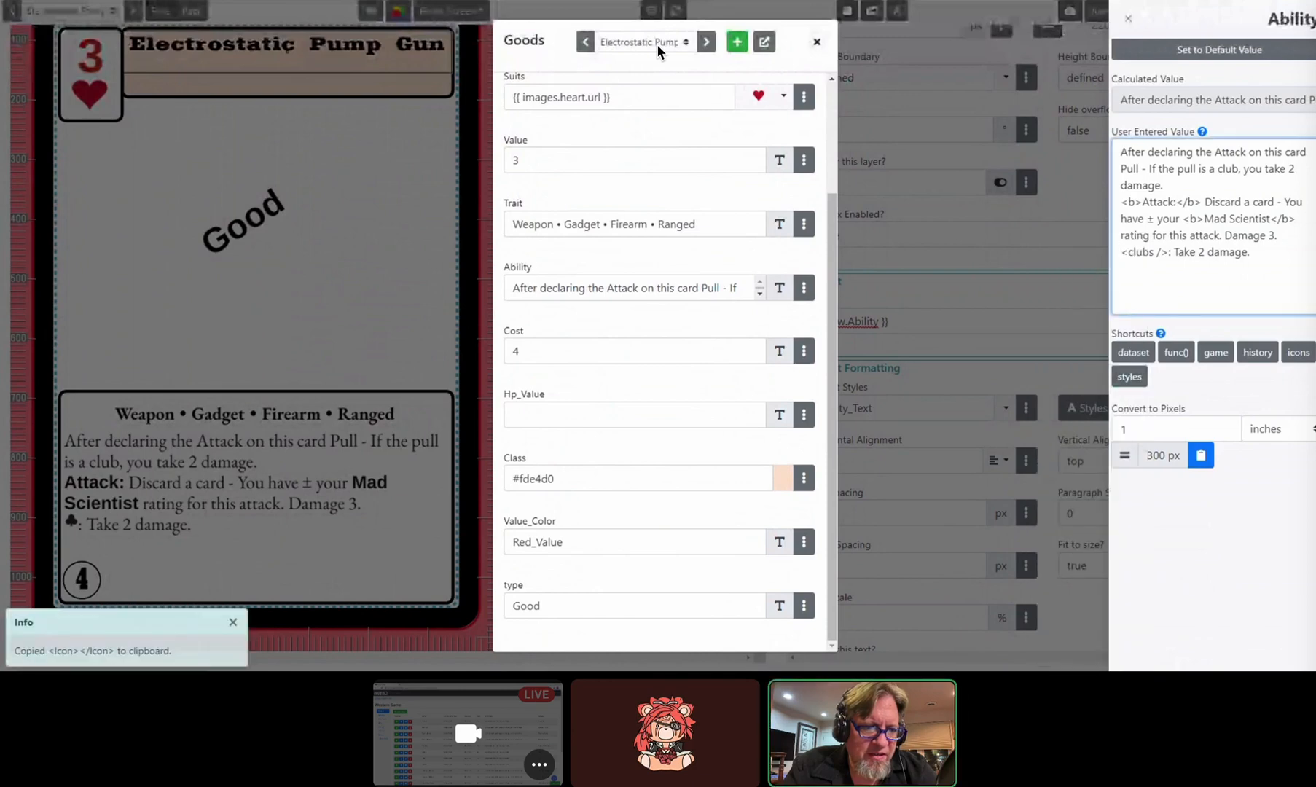
{"action": "key", "text": "ctrl+v"}
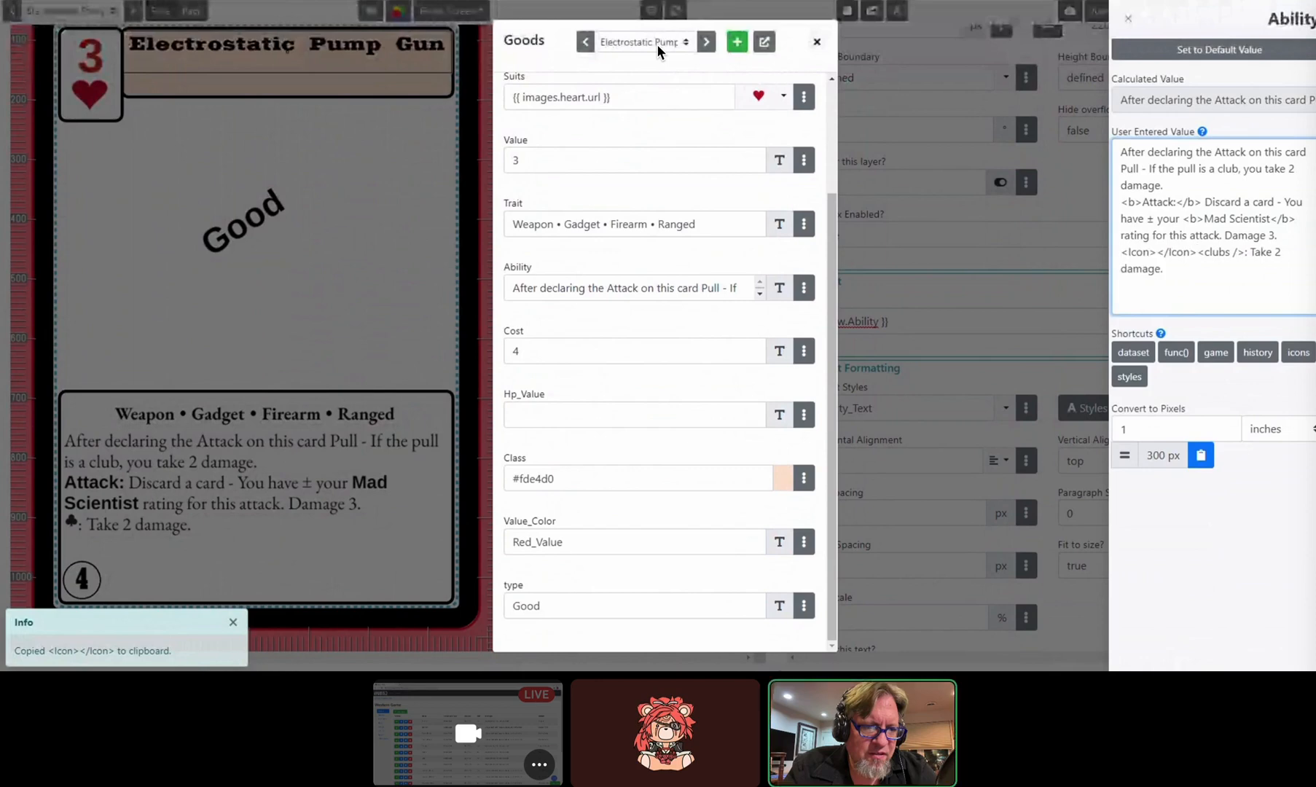
Step: Move the <clubs /> tag inside the Icon style tags and close the card data editor
{"action": "left_click_drag", "start_coordinate": [1197, 252], "coordinate": [1245, 252]}
{"action": "key", "text": "ctrl+x"}
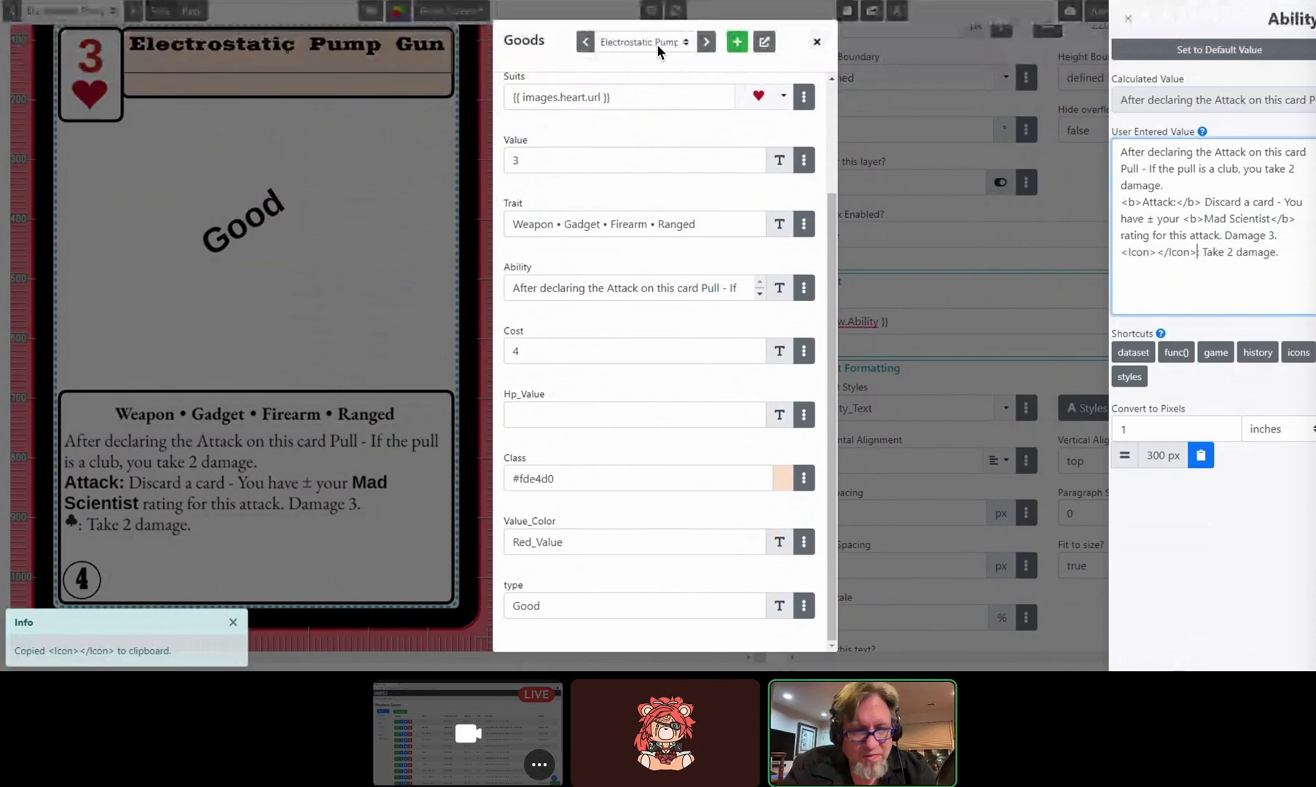
{"action": "left_click", "coordinate": [1157, 252]}
{"action": "key", "text": "ctrl+v"}
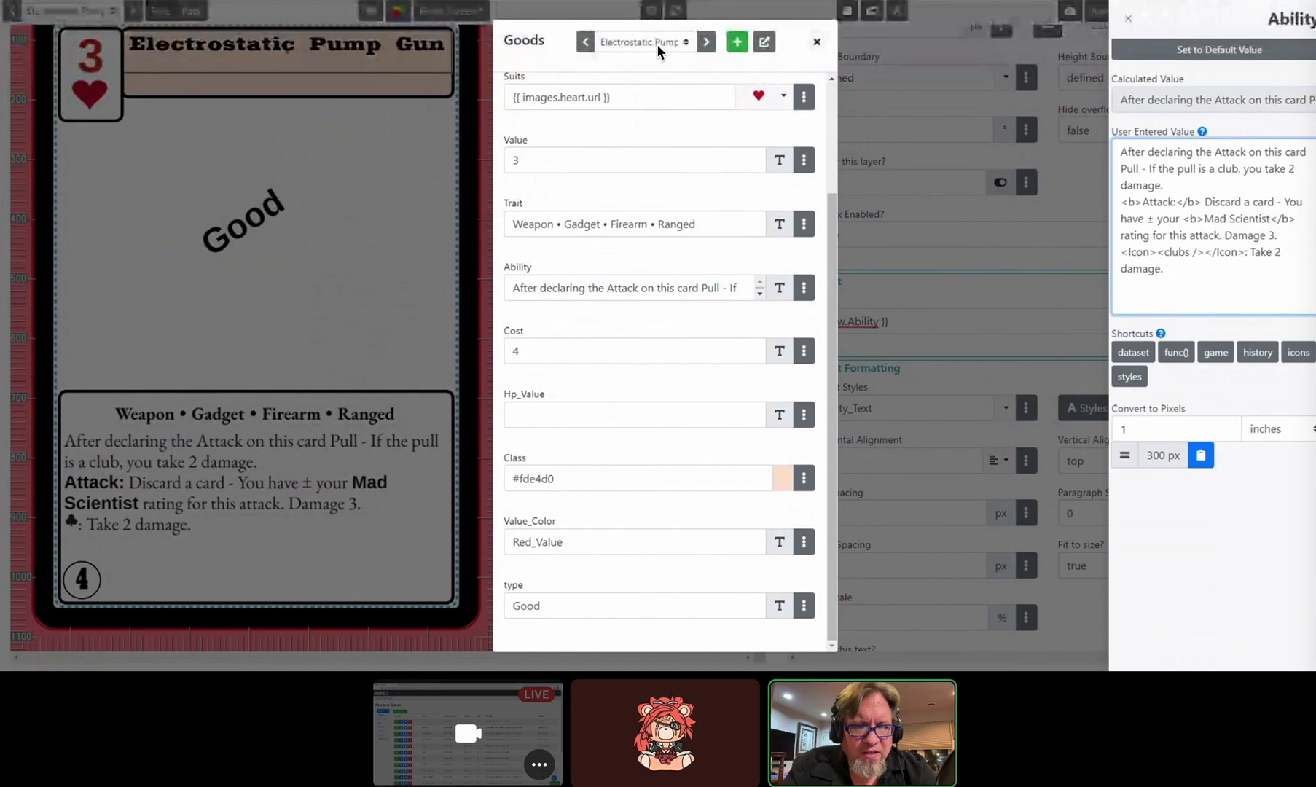
{"action": "key", "text": "Escape"}
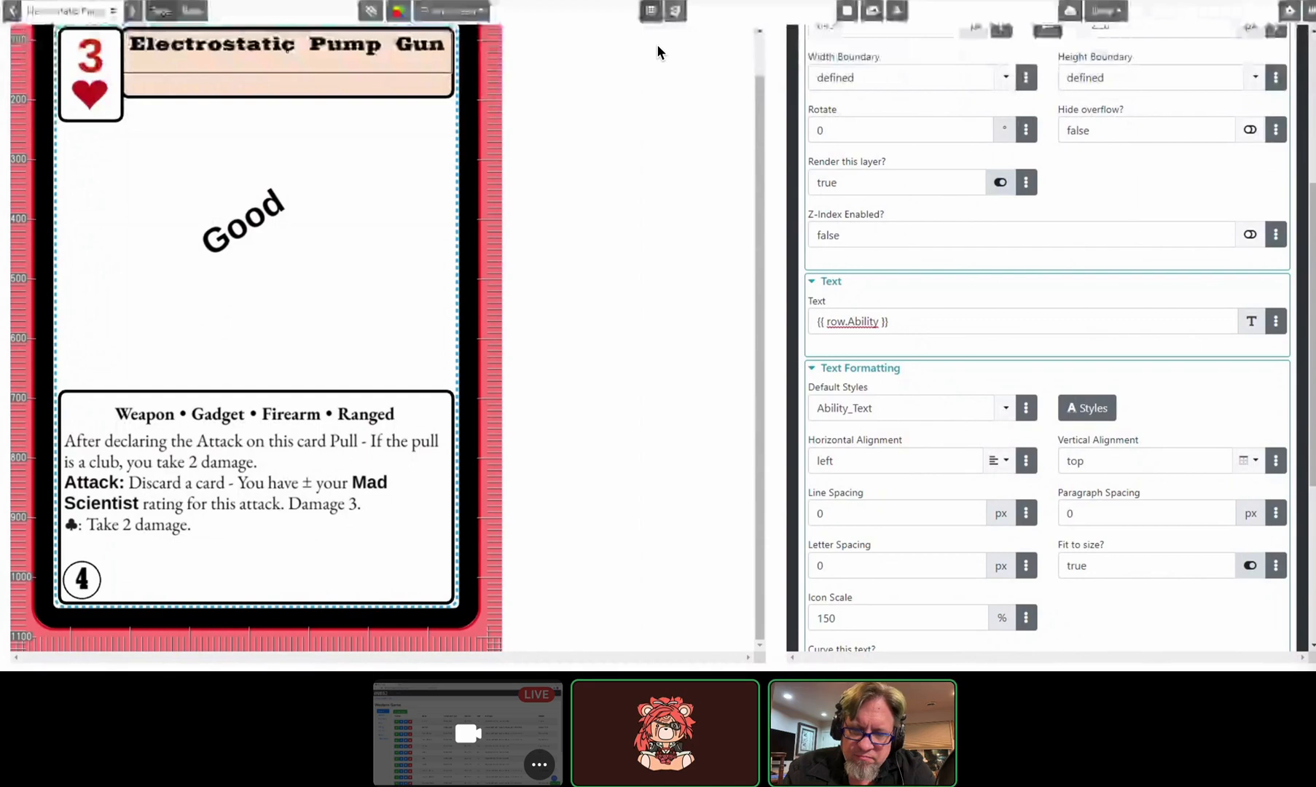
Step: Leave the dataset and open the Western Game archive named Actions 2/7/2023, 8:54:59 PM
{"action": "key", "text": "ctrl+Tab"}
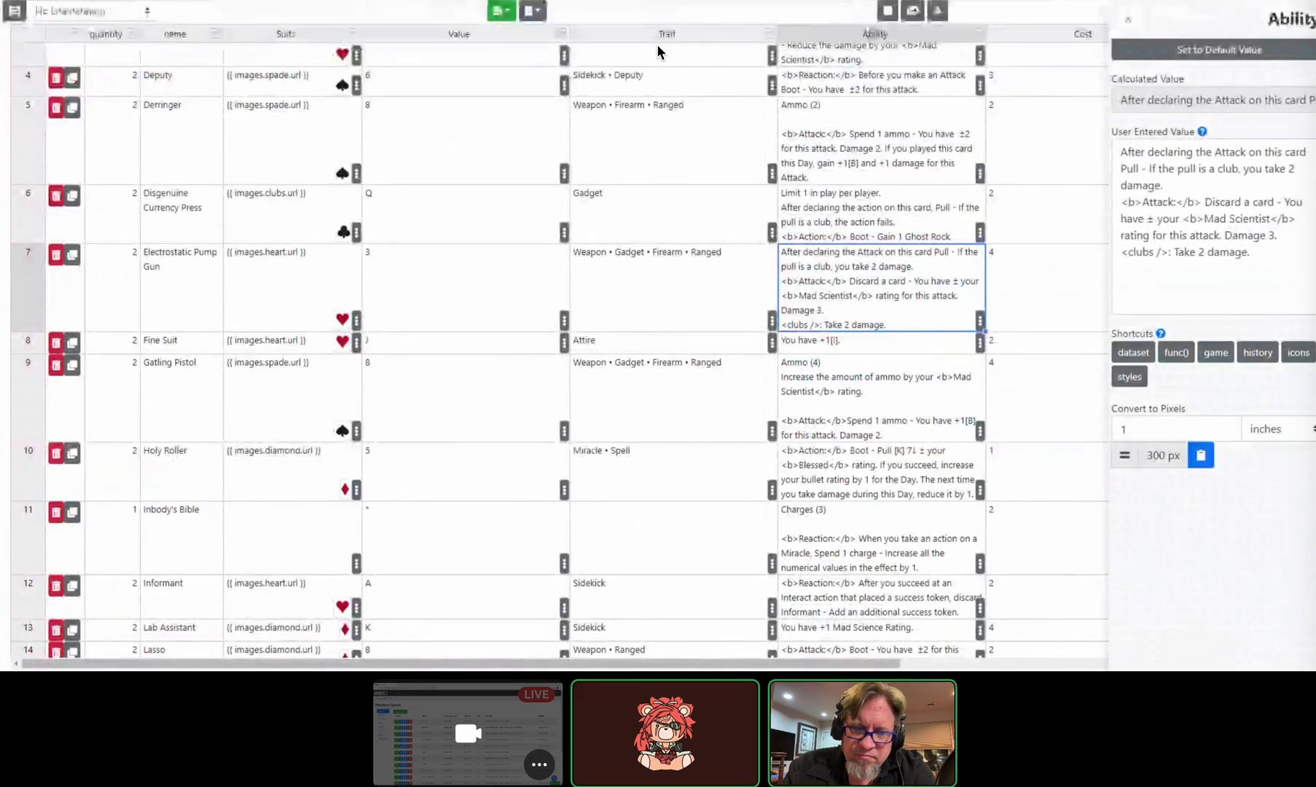
{"action": "key", "text": "alt+Left"}
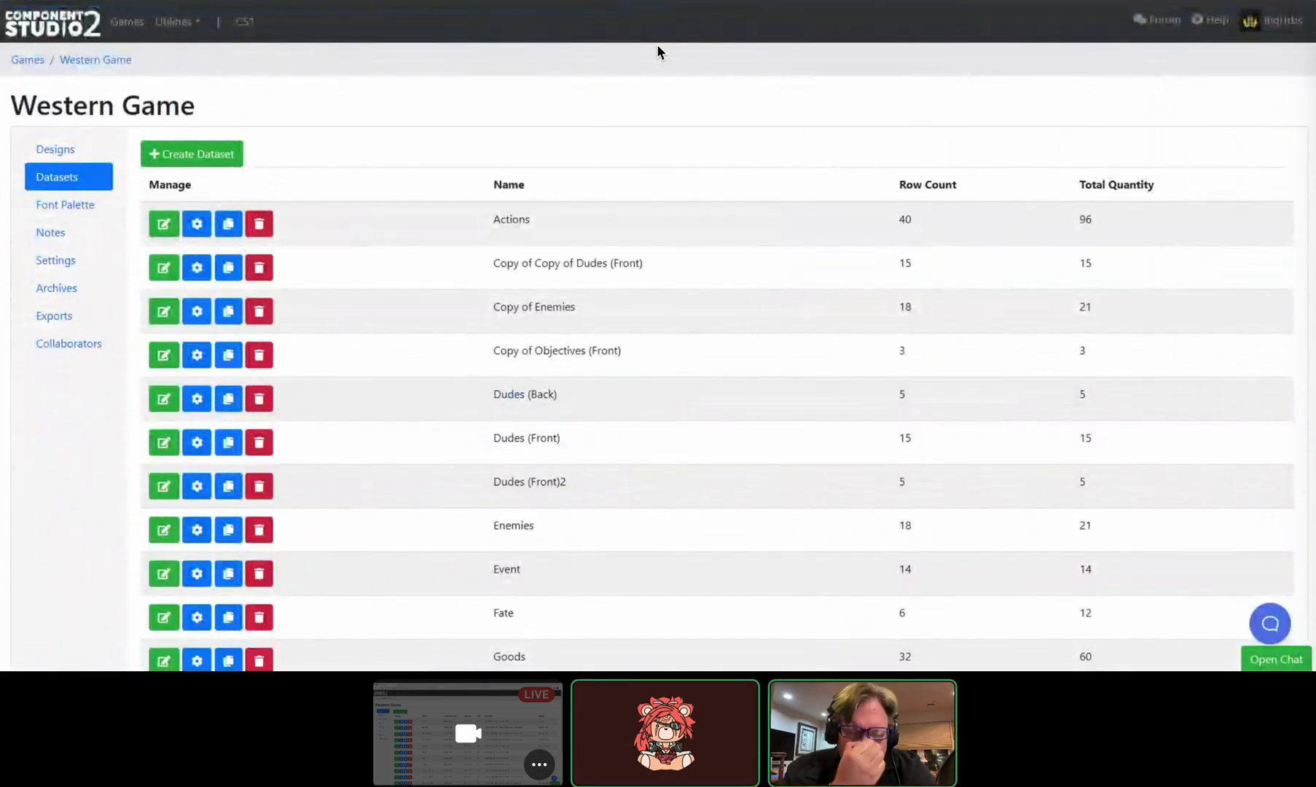
{"action": "triple_click", "coordinate": [63, 106]}
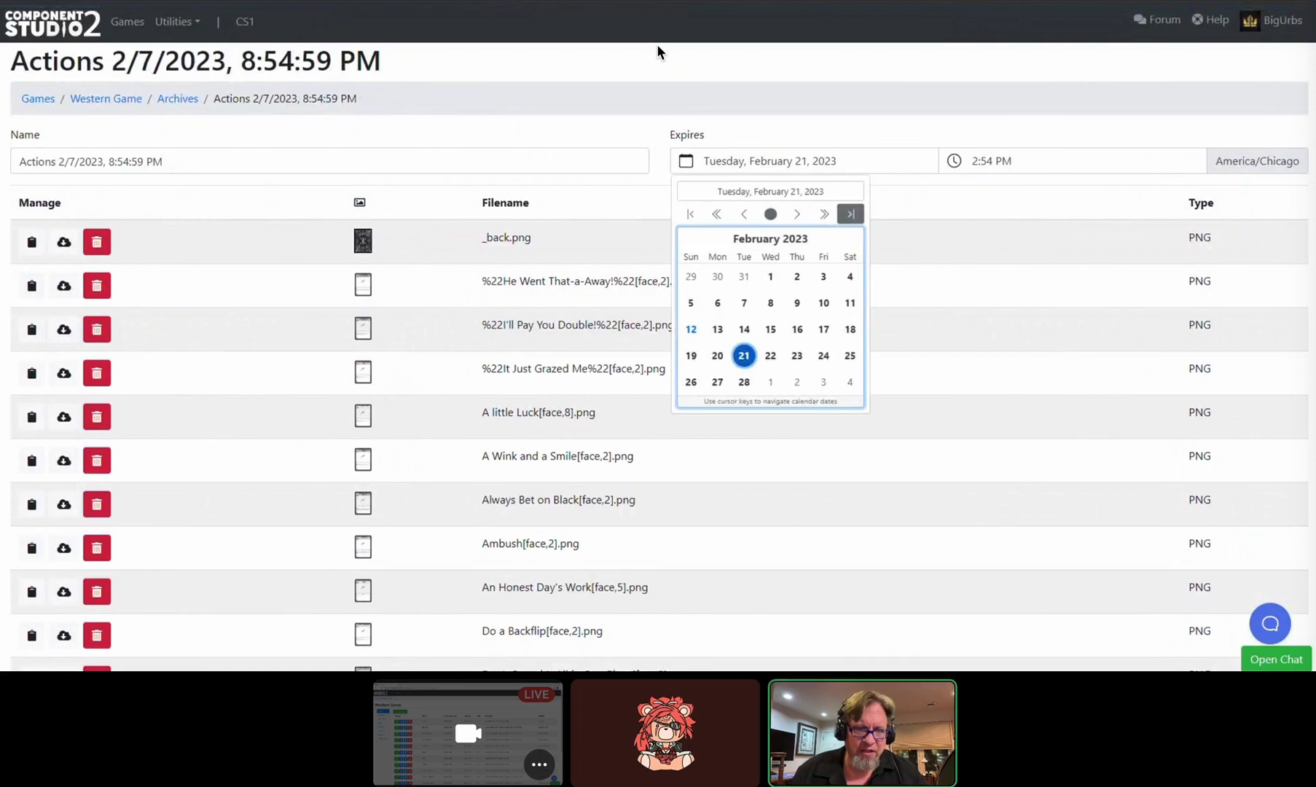
Step: Set the archive's expiry date to Wednesday, February 1, 2073
{"action": "left_click", "coordinate": [850, 213]}
{"action": "left_click", "coordinate": [851, 213]}
{"action": "left_click", "coordinate": [851, 214]}
{"action": "left_click", "coordinate": [850, 213]}
{"action": "left_click", "coordinate": [851, 213]}
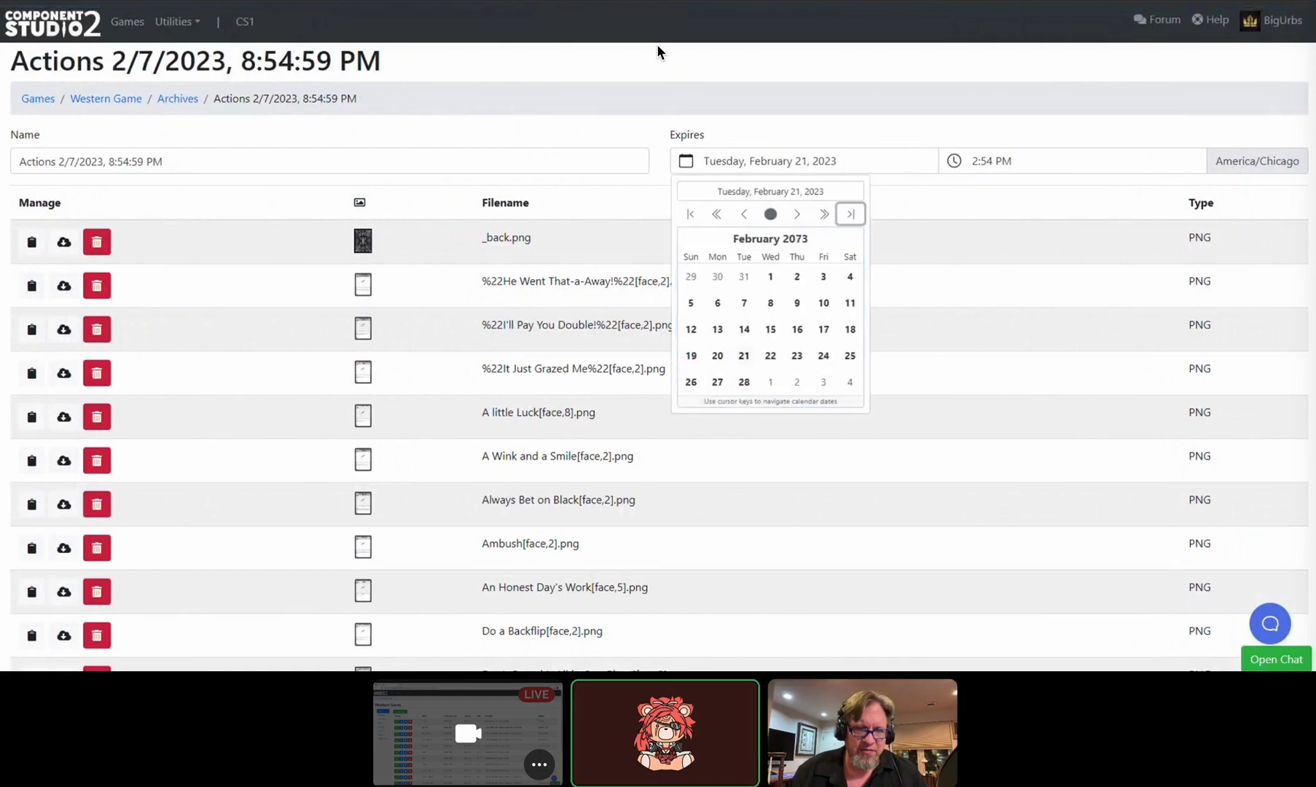
{"action": "left_click", "coordinate": [770, 277]}
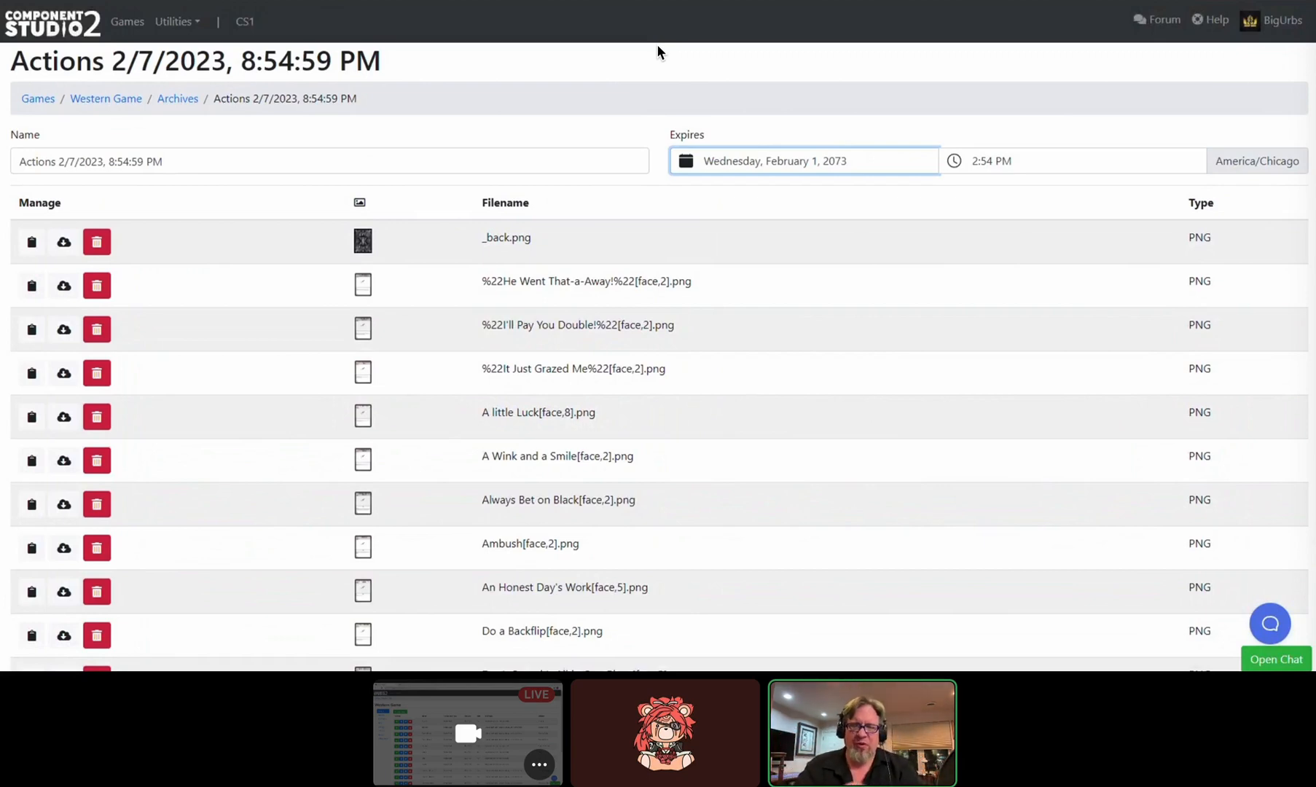
Step: Rename the archive as Actions Test
{"action": "left_click_drag", "start_coordinate": [163, 162], "coordinate": [57, 162]}
{"action": "key", "text": "BackSpace"}
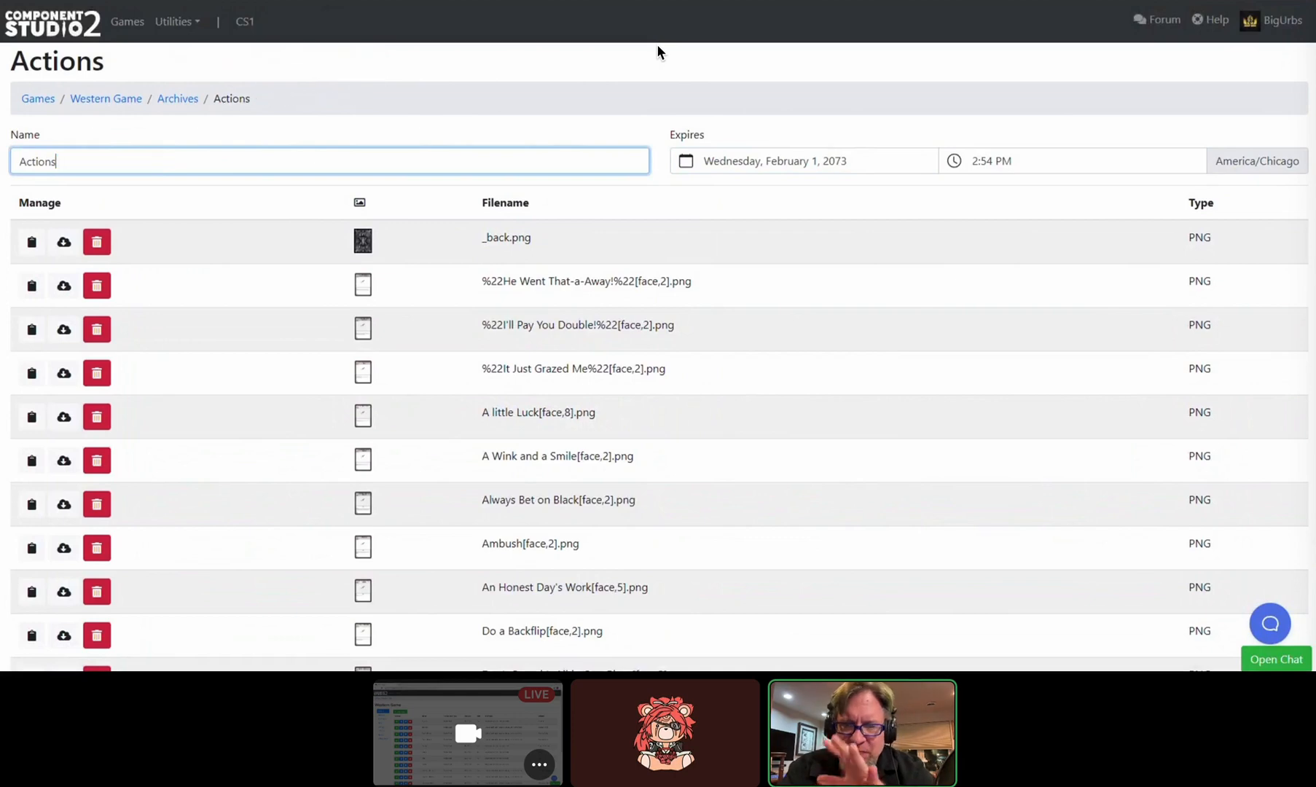
{"action": "left_click", "coordinate": [658, 48]}
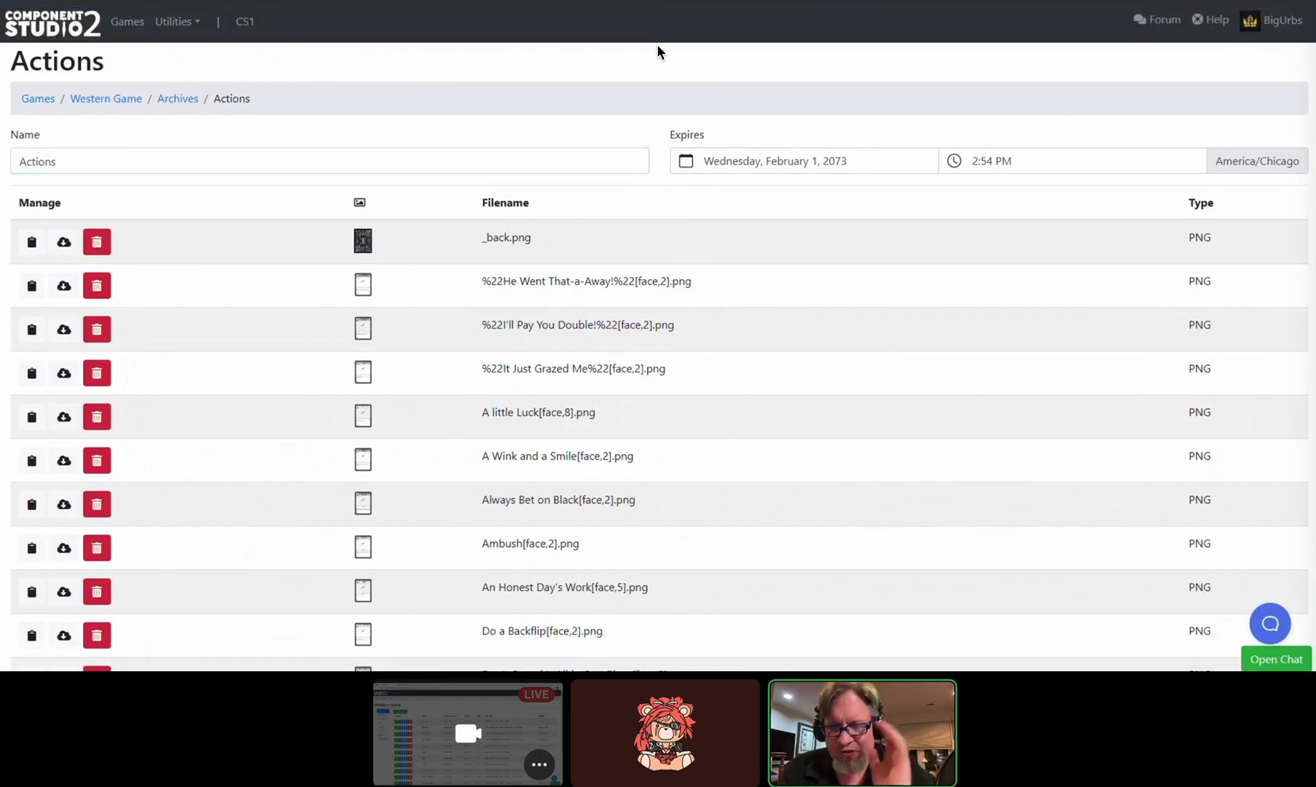
{"action": "left_click", "coordinate": [56, 162]}
{"action": "type", "text": "tTes"}
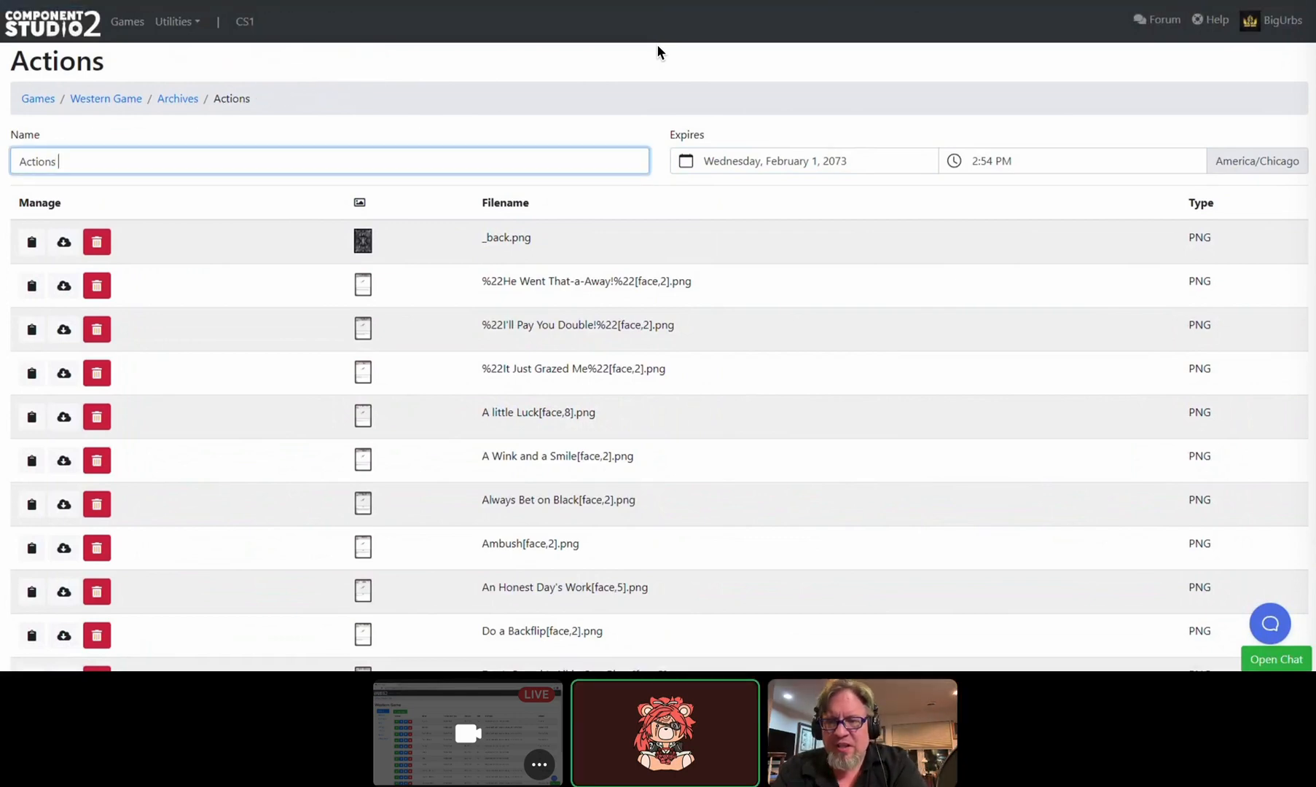
{"action": "type", "text": "t"}
{"action": "key", "text": "ctrl+shift+Left"}
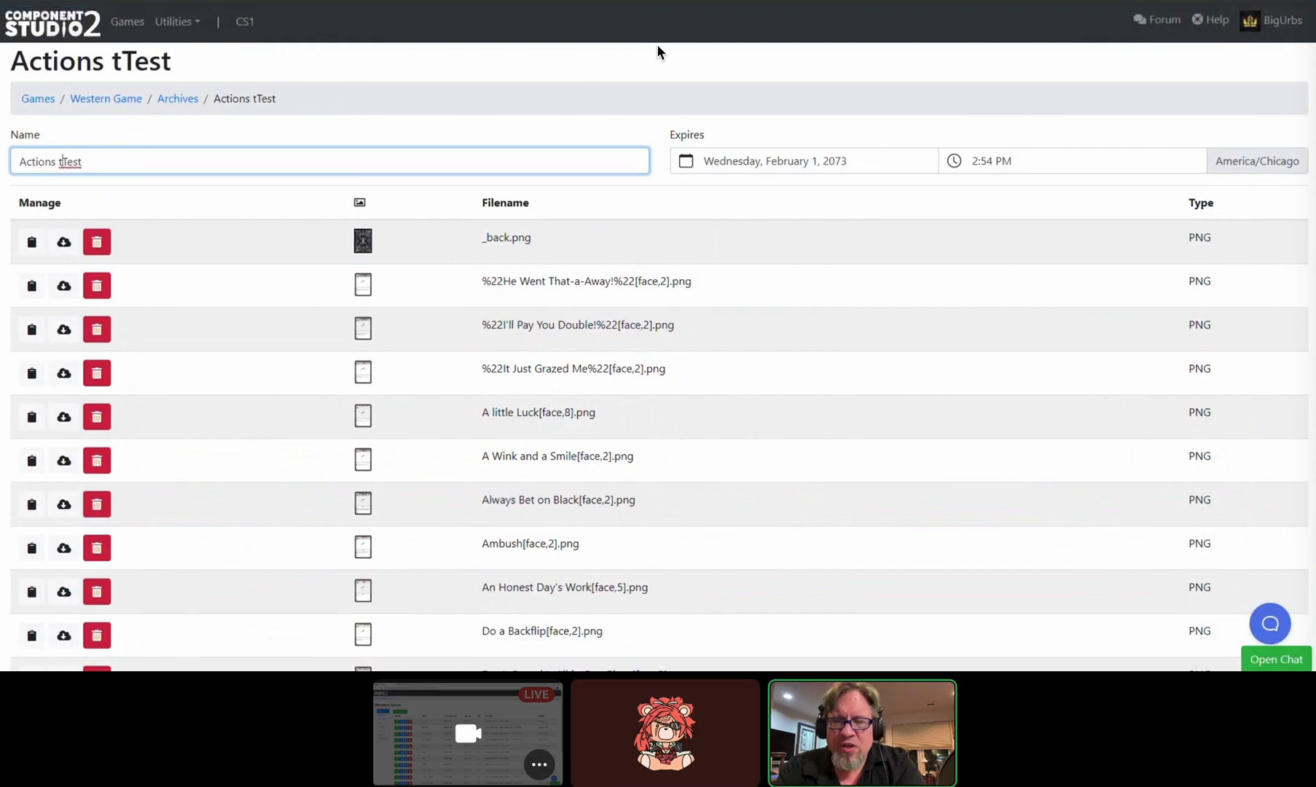
{"action": "type", "text": "Test"}
{"action": "left_click", "coordinate": [658, 47]}
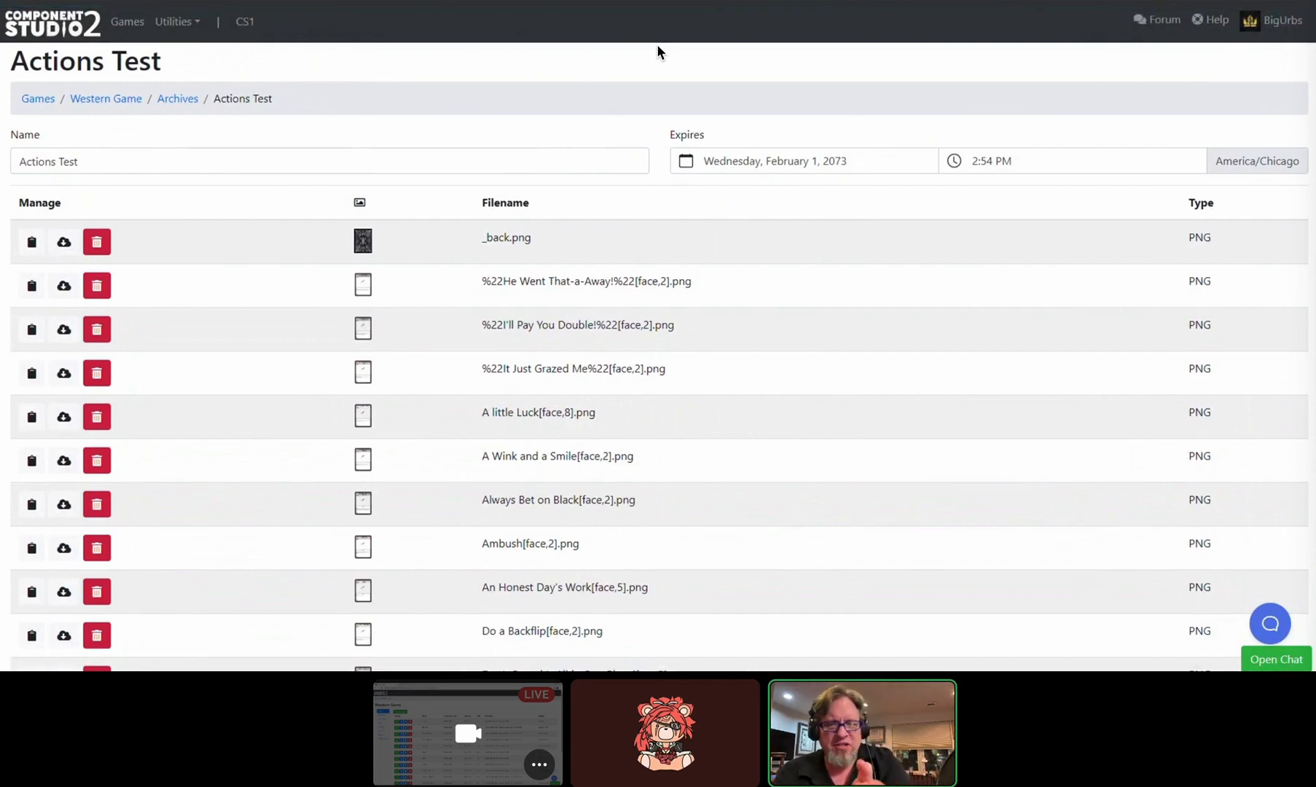
Step: Return to the Western Game's datasets and open the Actions dataset
{"action": "key", "text": "ctrl+Tab"}
{"action": "key", "text": "alt+Left"}
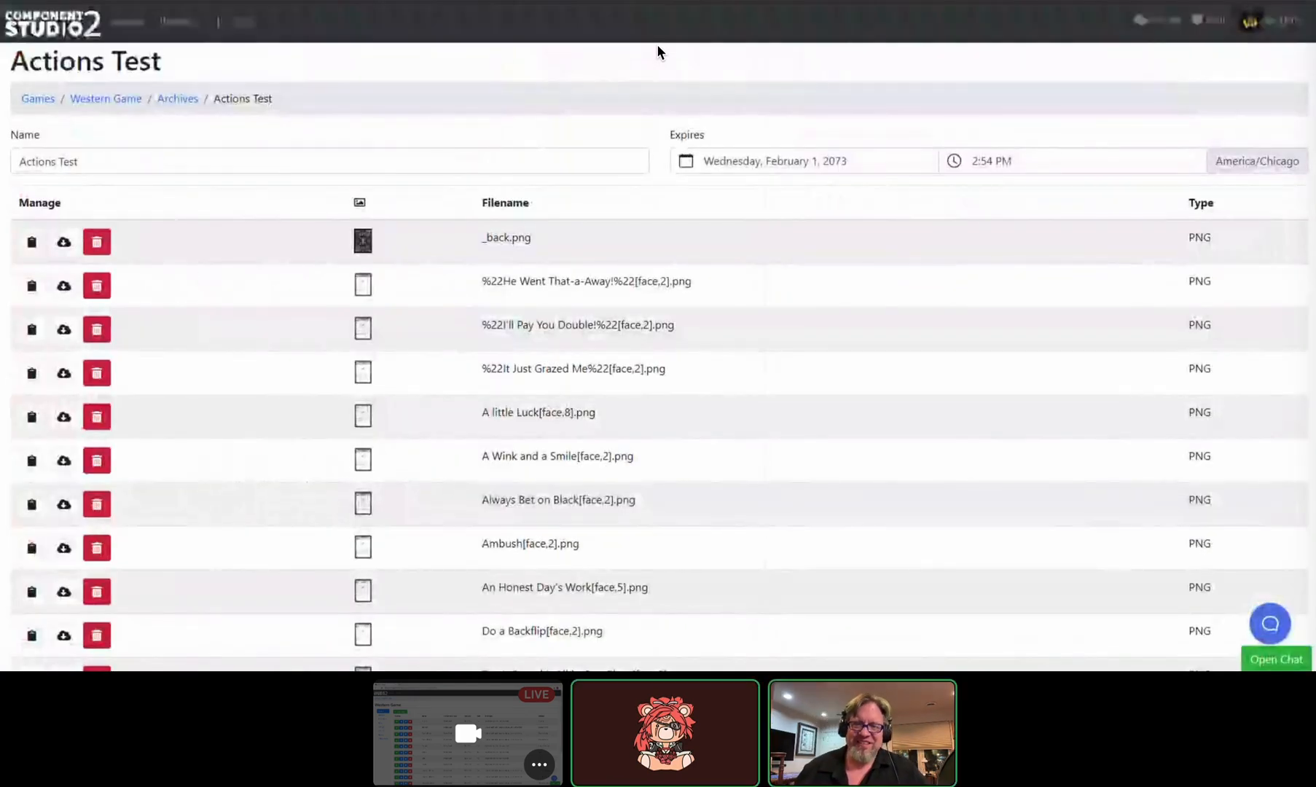
{"action": "key", "text": "alt+Left"}
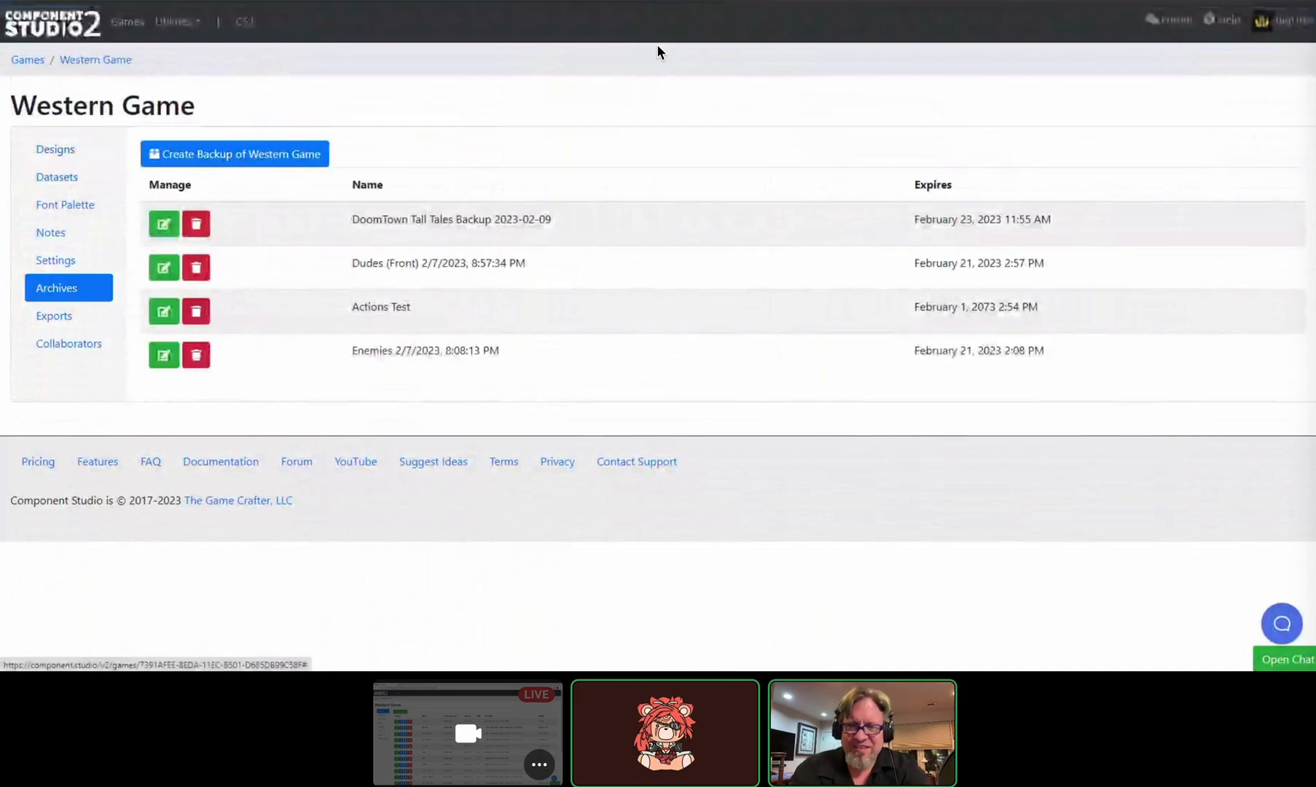
{"action": "key", "text": "alt+Left"}
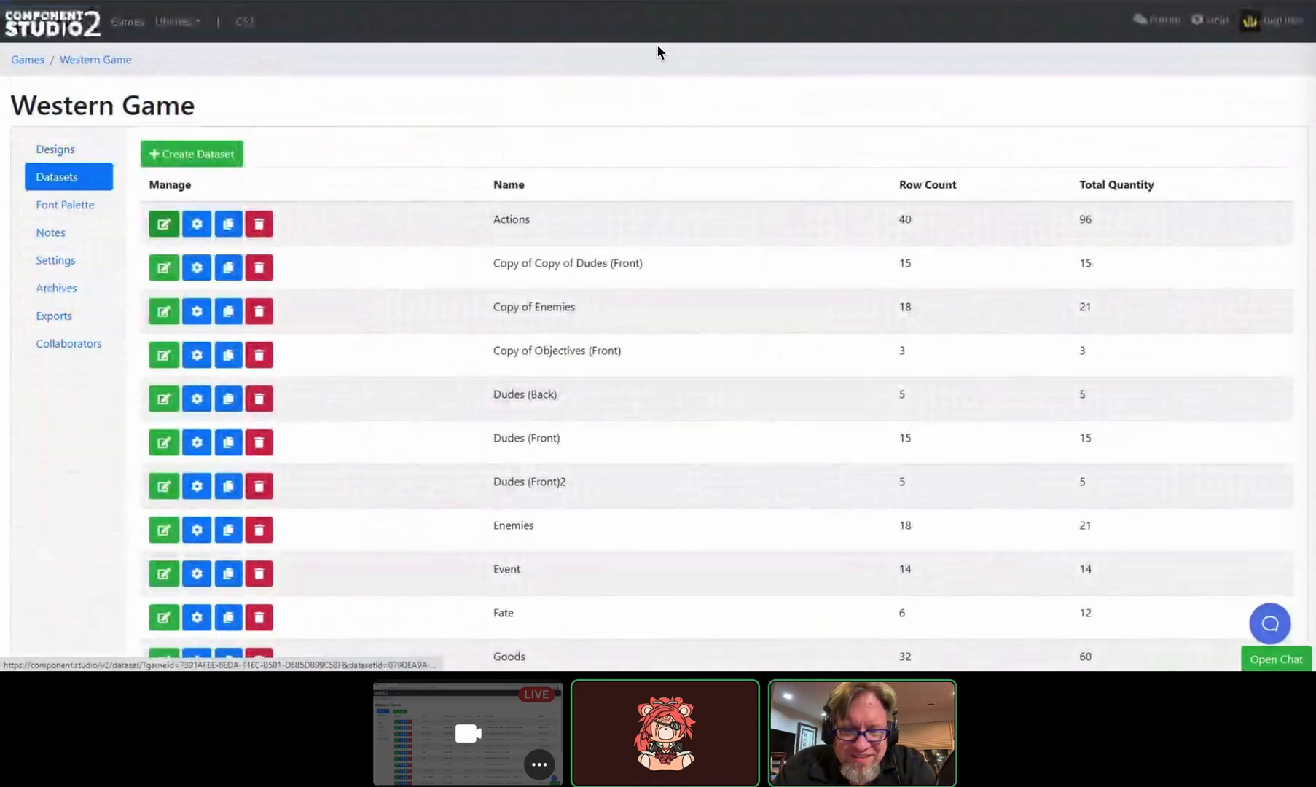
{"action": "left_click", "coordinate": [163, 224]}
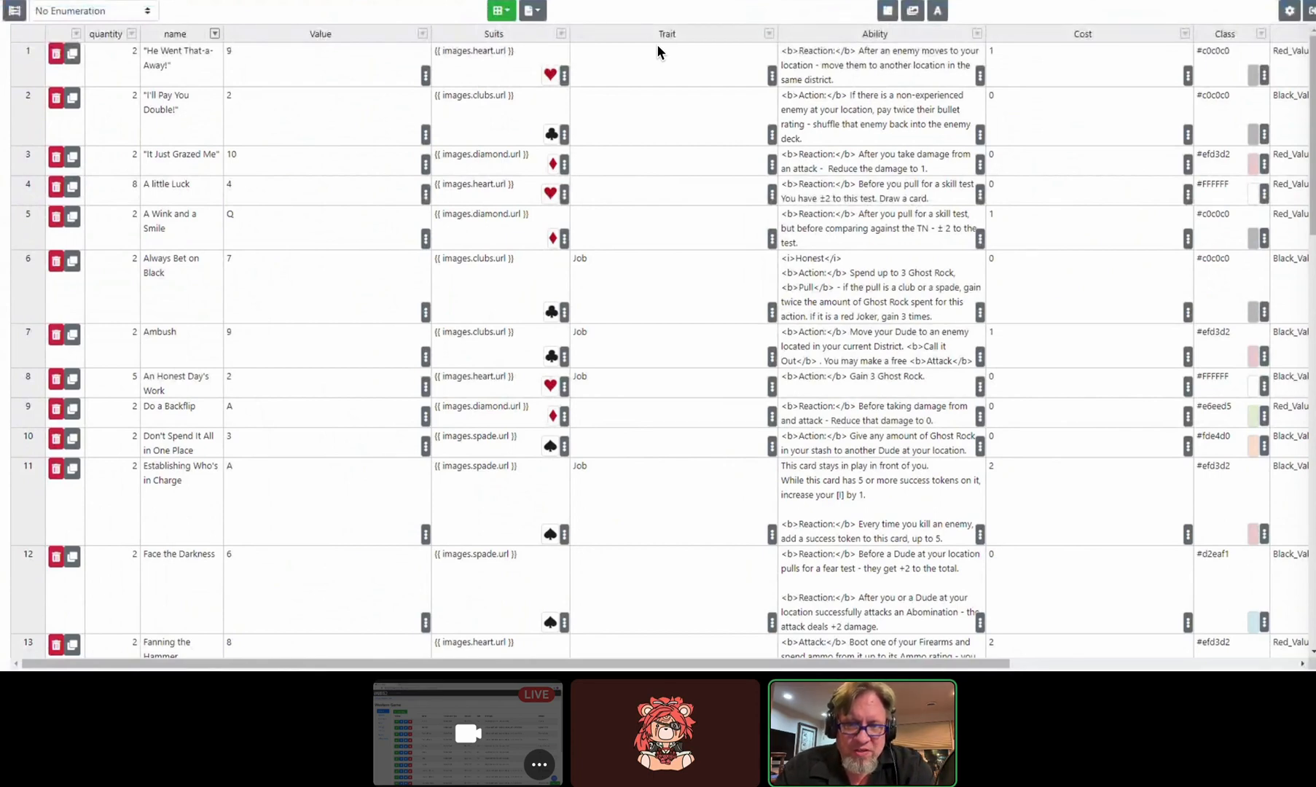
{"action": "left_click", "coordinate": [215, 34]}
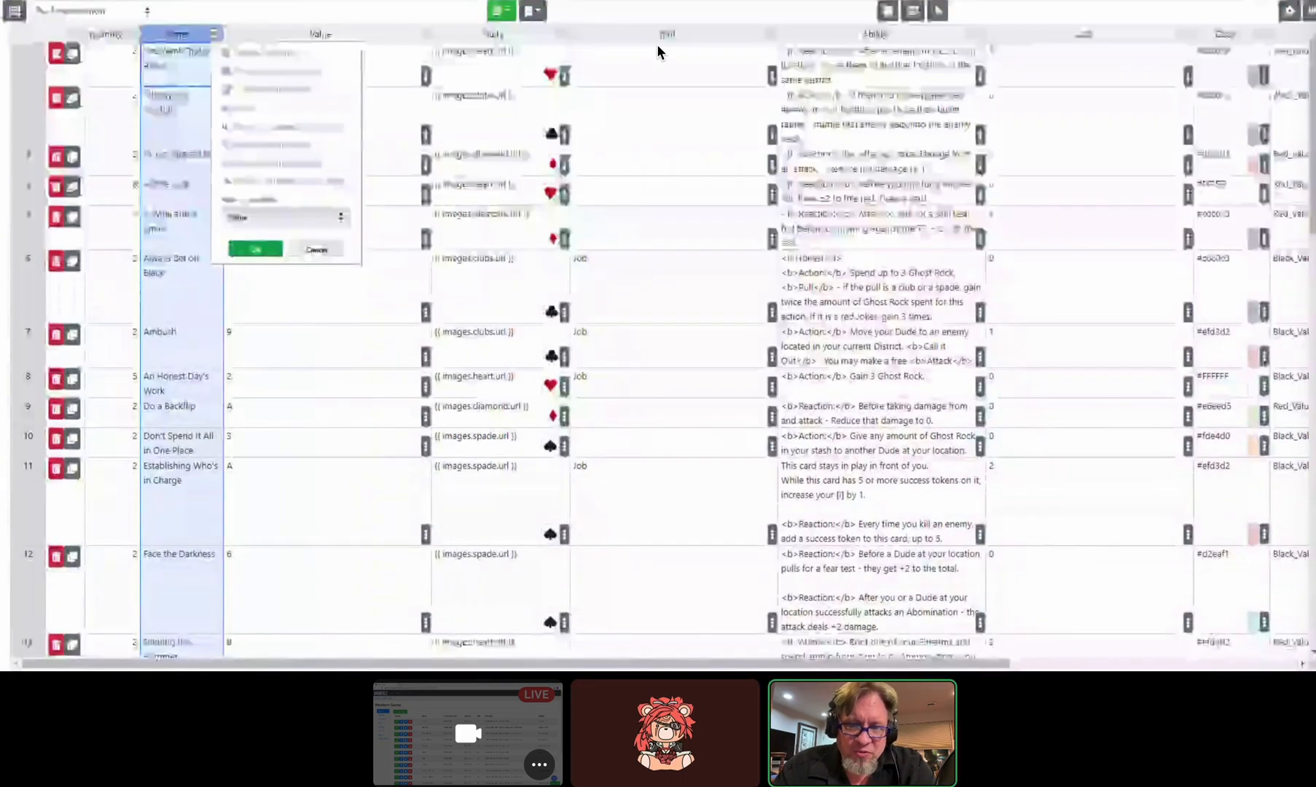
{"action": "left_click", "coordinate": [215, 33]}
{"action": "left_click", "coordinate": [215, 34]}
{"action": "key", "text": "Escape"}
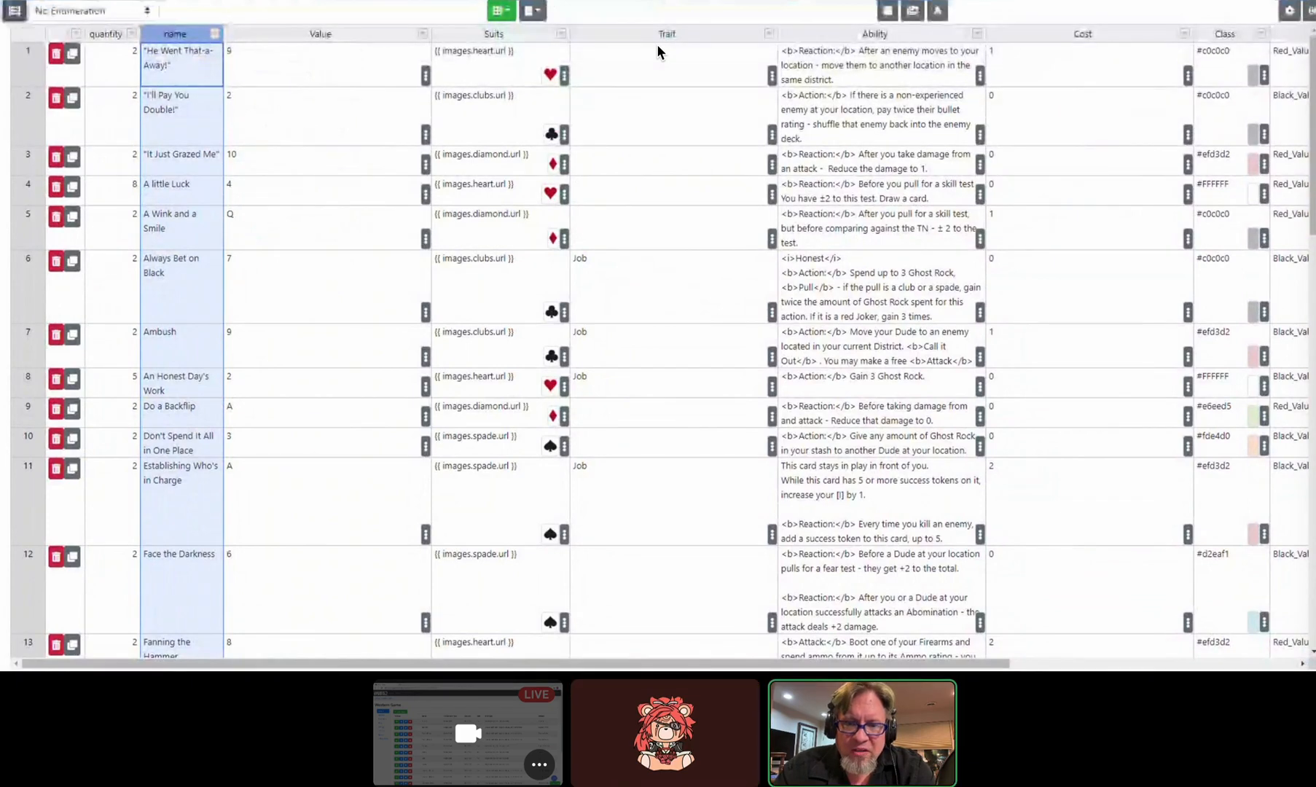
Step: Sort the Actions dataset by the Value column in descending order
{"action": "left_click", "coordinate": [320, 34]}
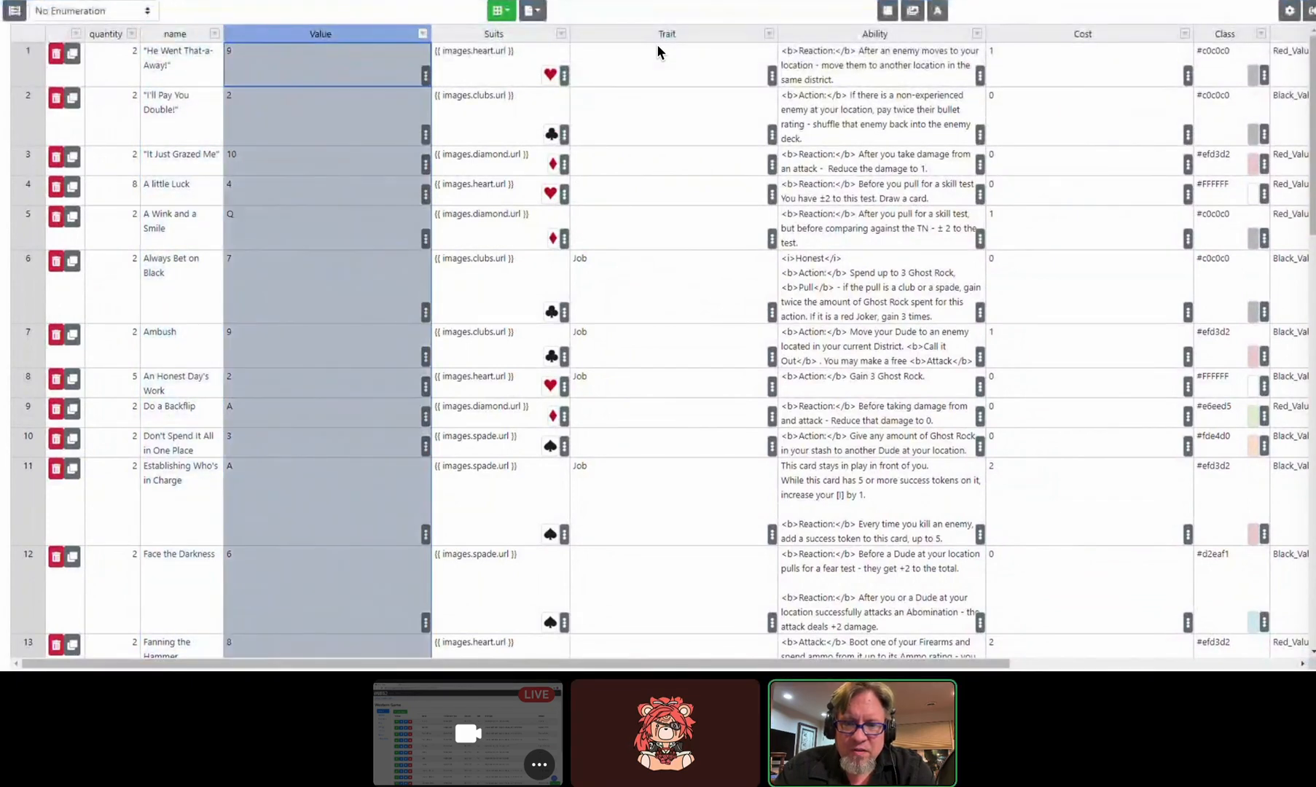
{"action": "left_click", "coordinate": [423, 34]}
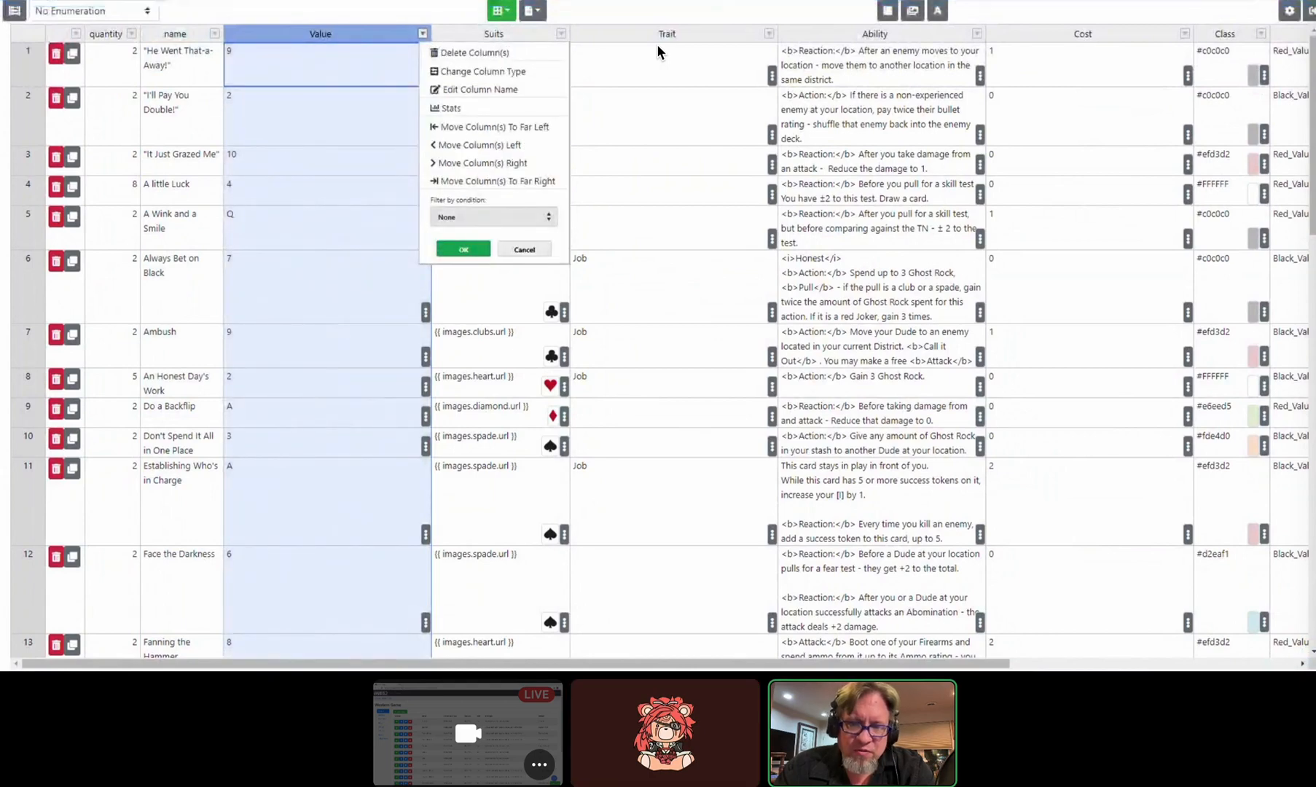
{"action": "left_click", "coordinate": [320, 34]}
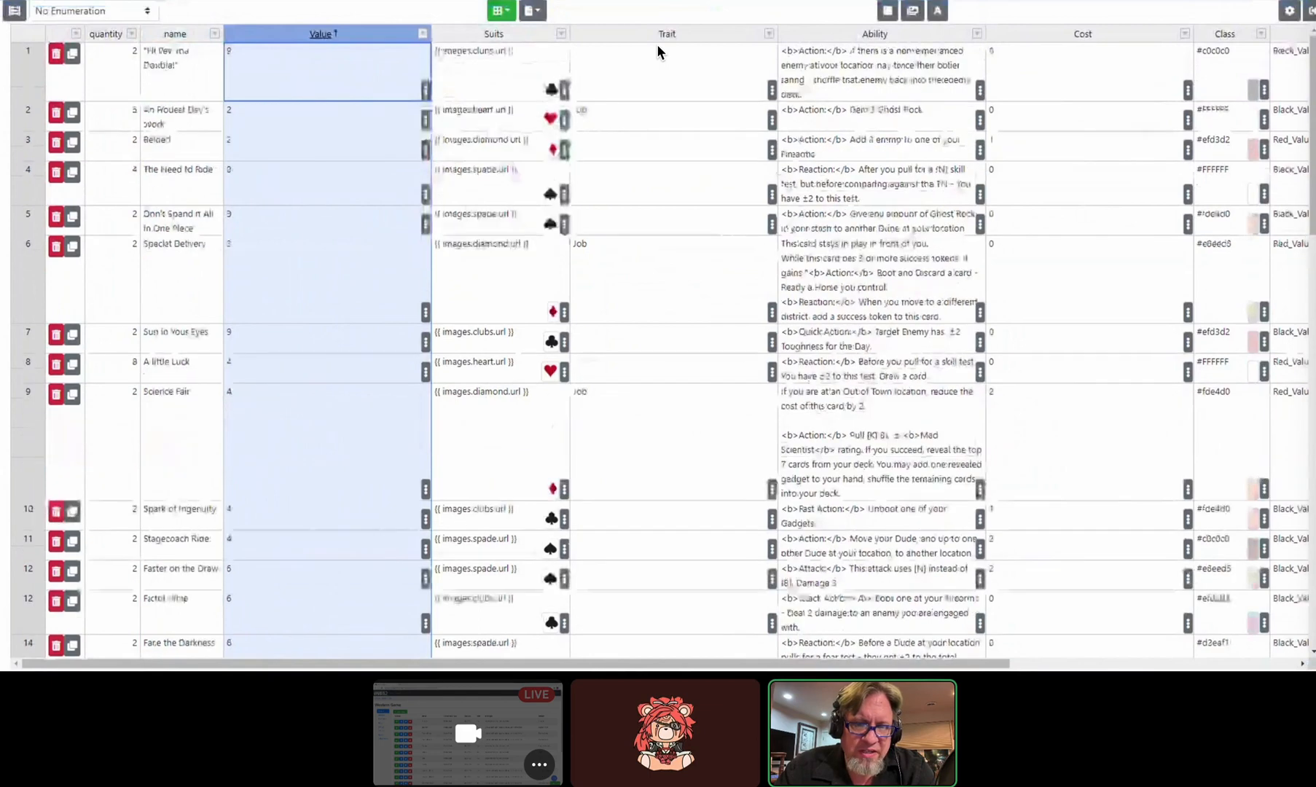
{"action": "left_click", "coordinate": [321, 34]}
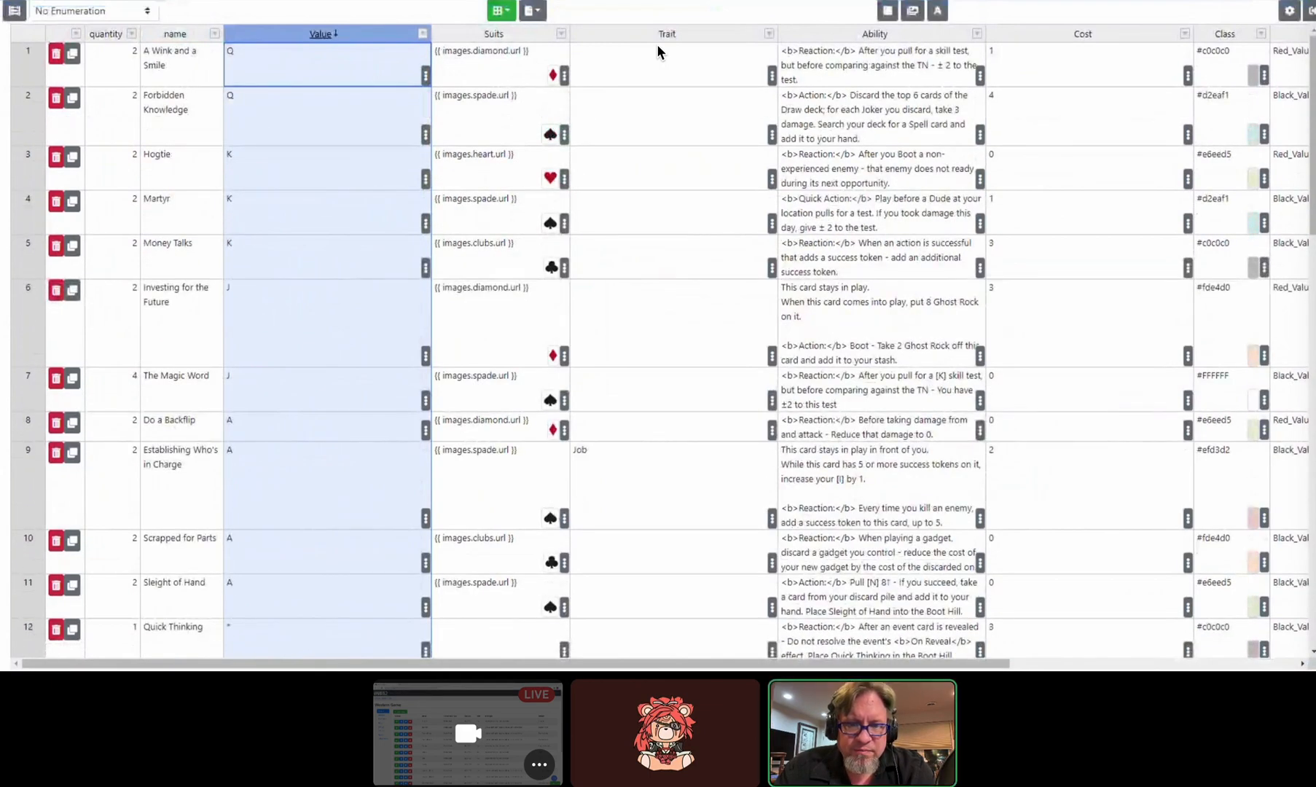
Step: Sort the Actions dataset by the Value column in ascending order
{"action": "left_click", "coordinate": [320, 34]}
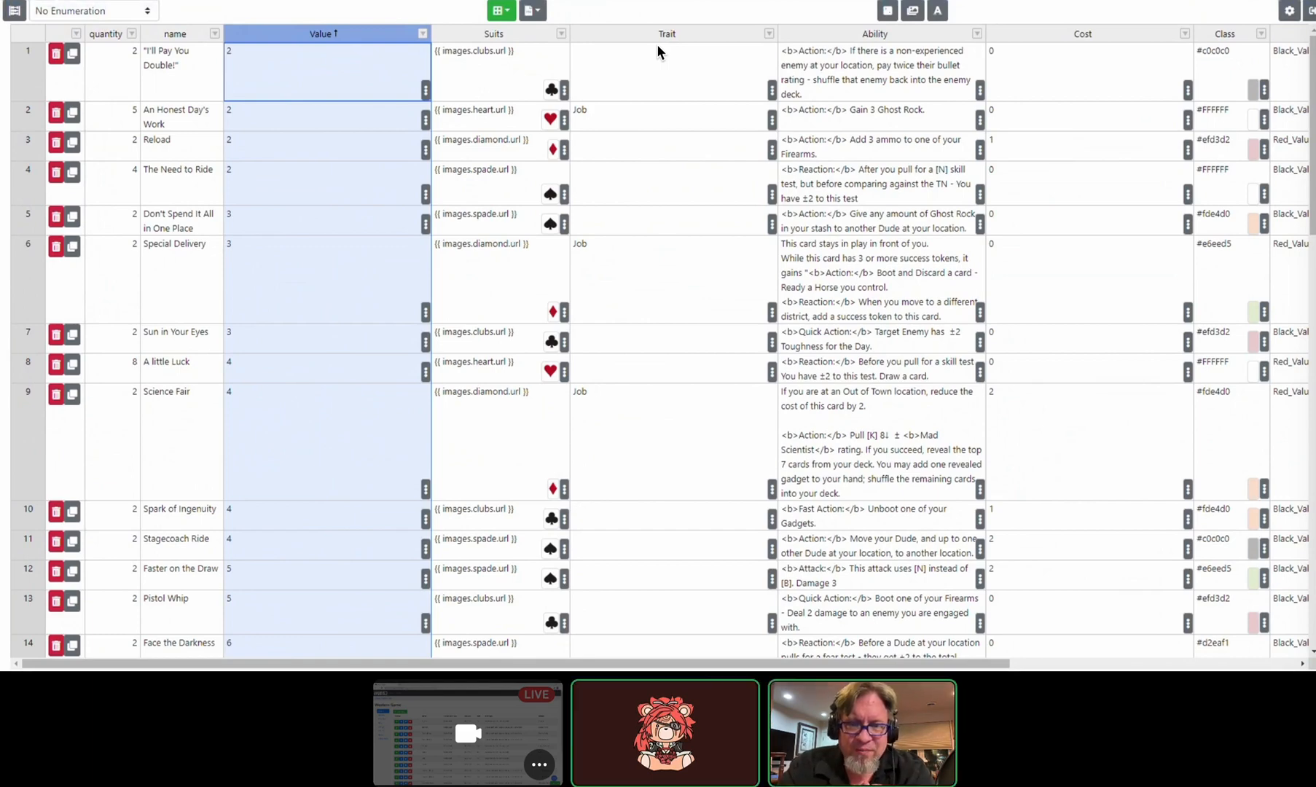
Step: Open the DT Actions spreadsheet in Google Sheets in a new browser tab
{"action": "key", "text": "ctrl+t"}
{"action": "type", "text": "google"}
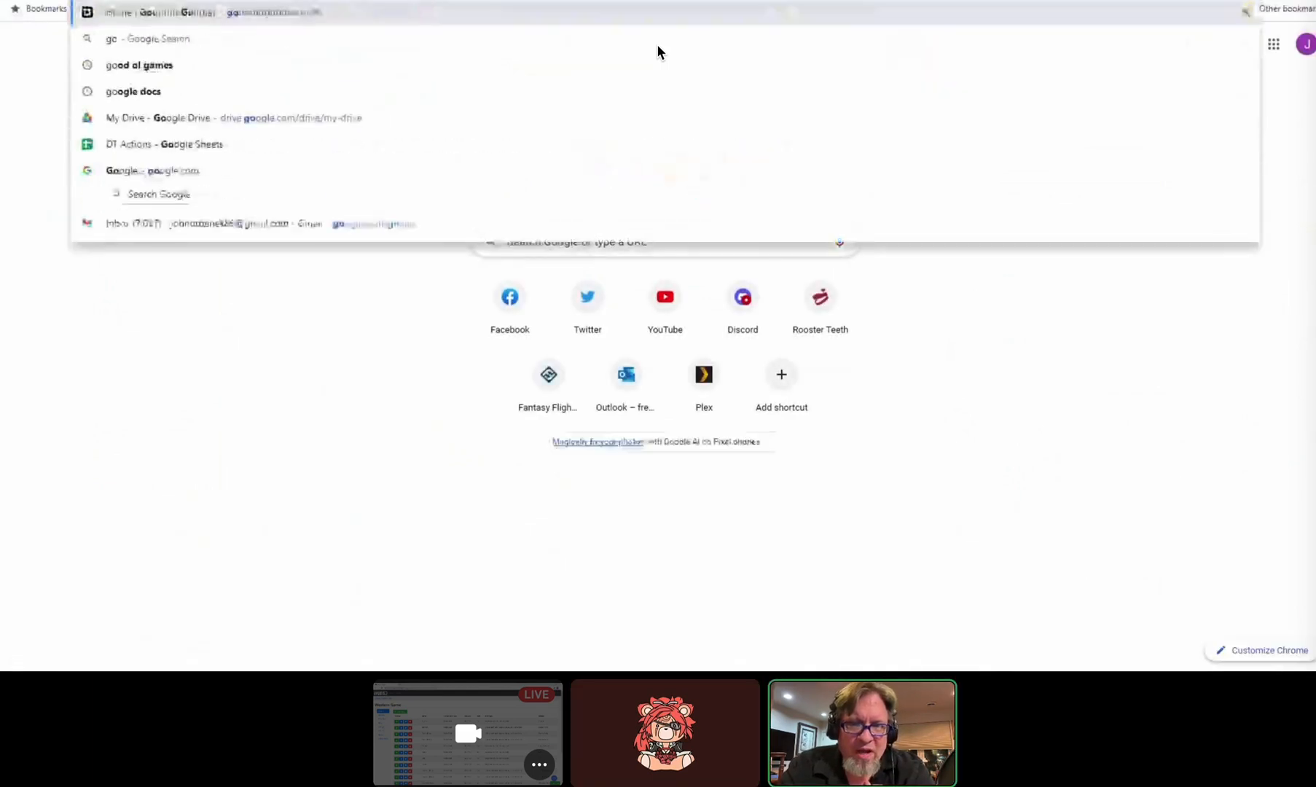
{"action": "key", "text": "Up"}
{"action": "key", "text": "Down"}
{"action": "key", "text": "Down"}
{"action": "key", "text": "Down"}
{"action": "key", "text": "Down"}
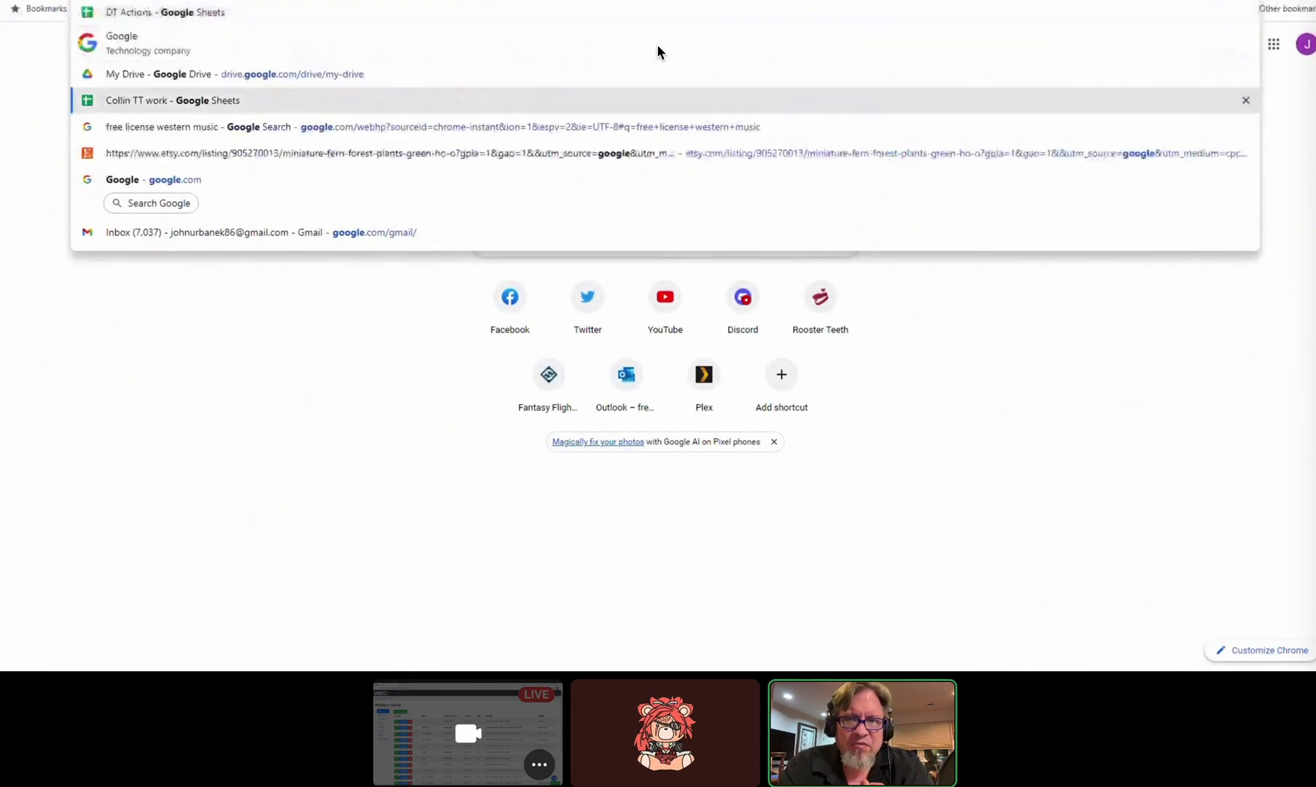
{"action": "key", "text": "Up"}
{"action": "key", "text": "Up"}
{"action": "key", "text": "Up"}
{"action": "key", "text": "Return"}
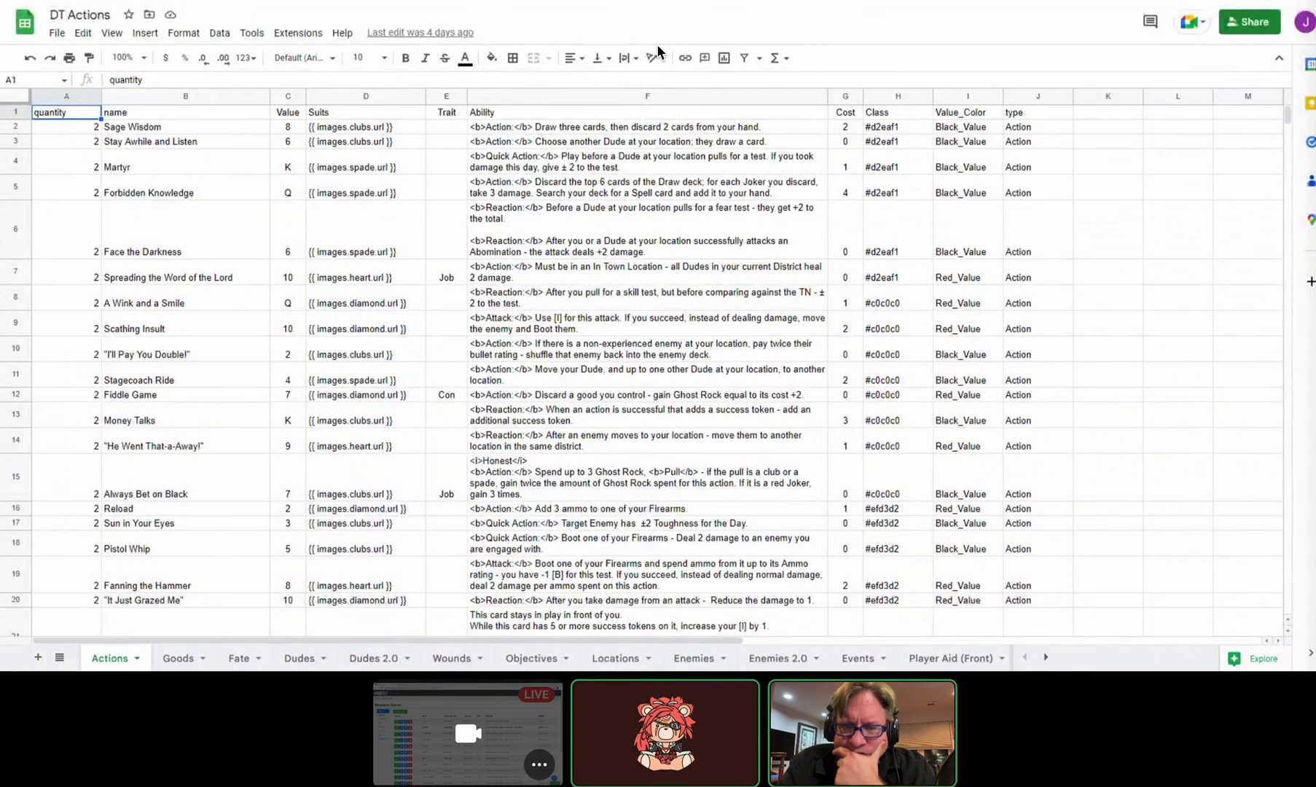
Step: Examine the Class colour codes of the first few cards in the DT Actions sheet
{"action": "key", "text": "Right"}
{"action": "key", "text": "Right"}
{"action": "key", "text": "Right"}
{"action": "key", "text": "Right"}
{"action": "key", "text": "Right"}
{"action": "key", "text": "Right"}
{"action": "key", "text": "Right"}
{"action": "key", "text": "Down"}
{"action": "key", "text": "Down"}
{"action": "key", "text": "Down"}
{"action": "key", "text": "Down"}
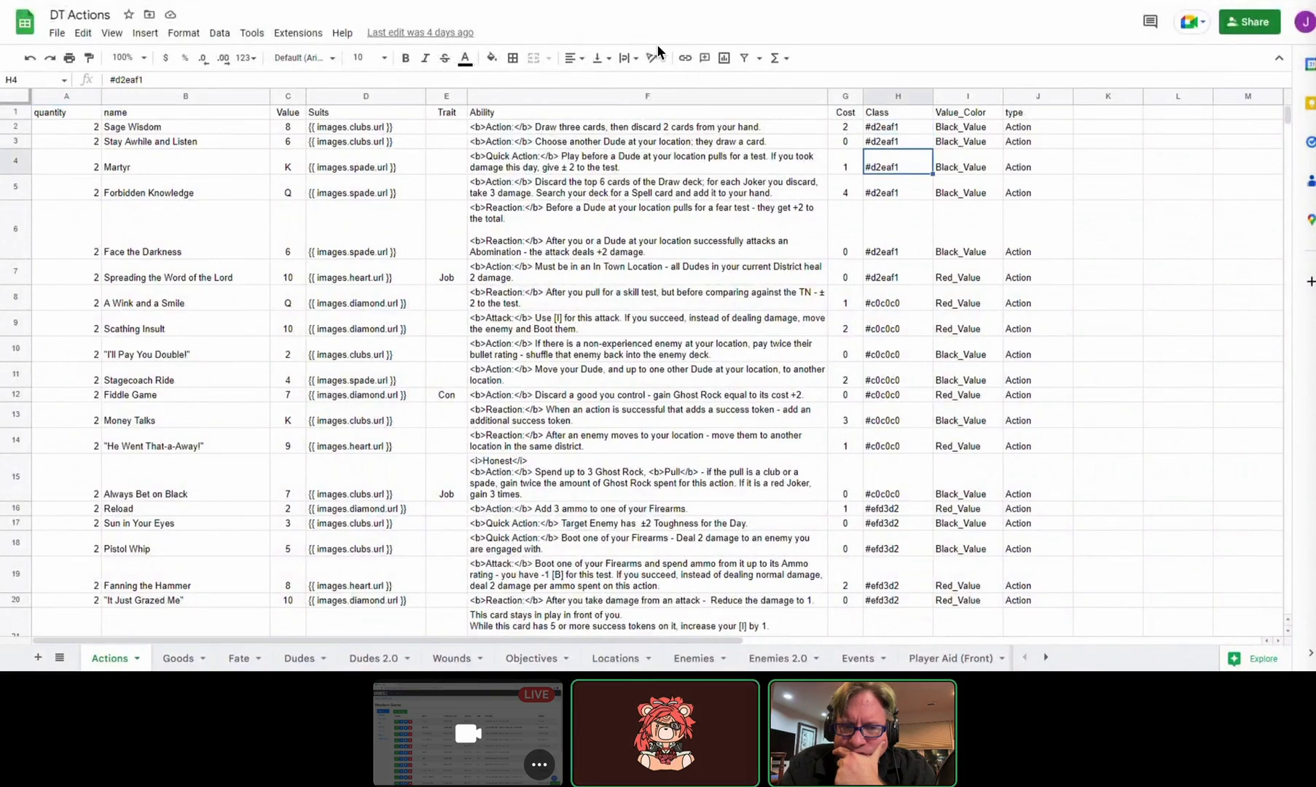
{"action": "key", "text": "Up"}
{"action": "key", "text": "Up"}
{"action": "key", "text": "Up"}
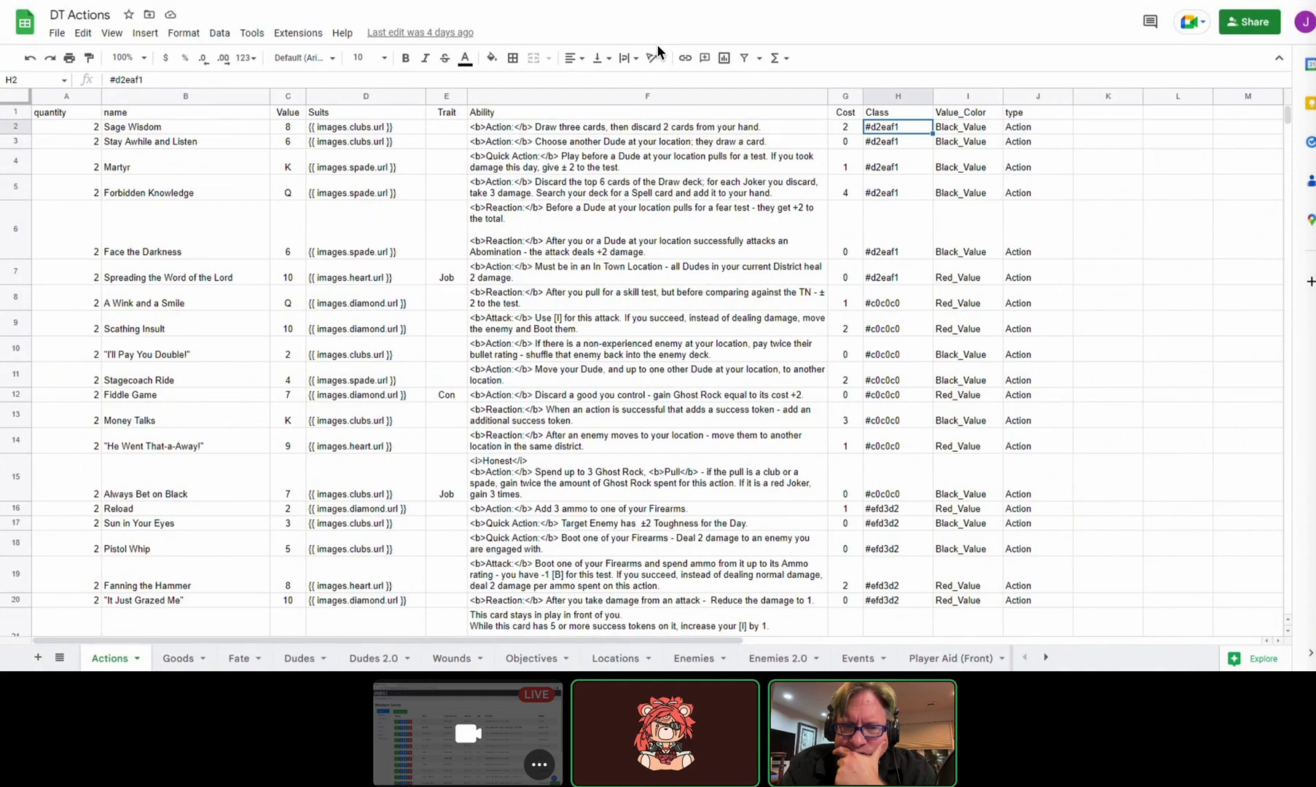
{"action": "key", "text": "Down"}
{"action": "key", "text": "Down"}
{"action": "key", "text": "Down"}
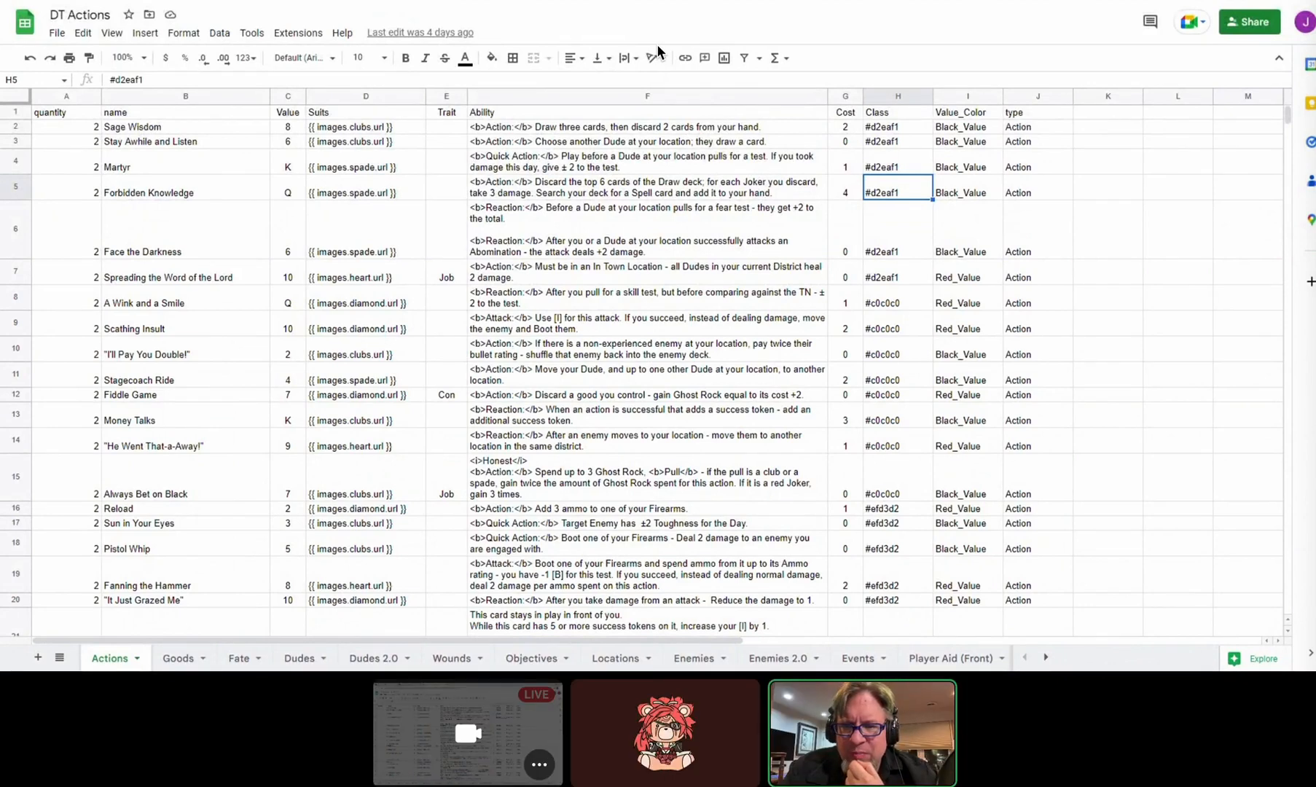
Step: Return to the Actions dataset and look through its enumeration options without choosing one
{"action": "key", "text": "ctrl+Tab"}
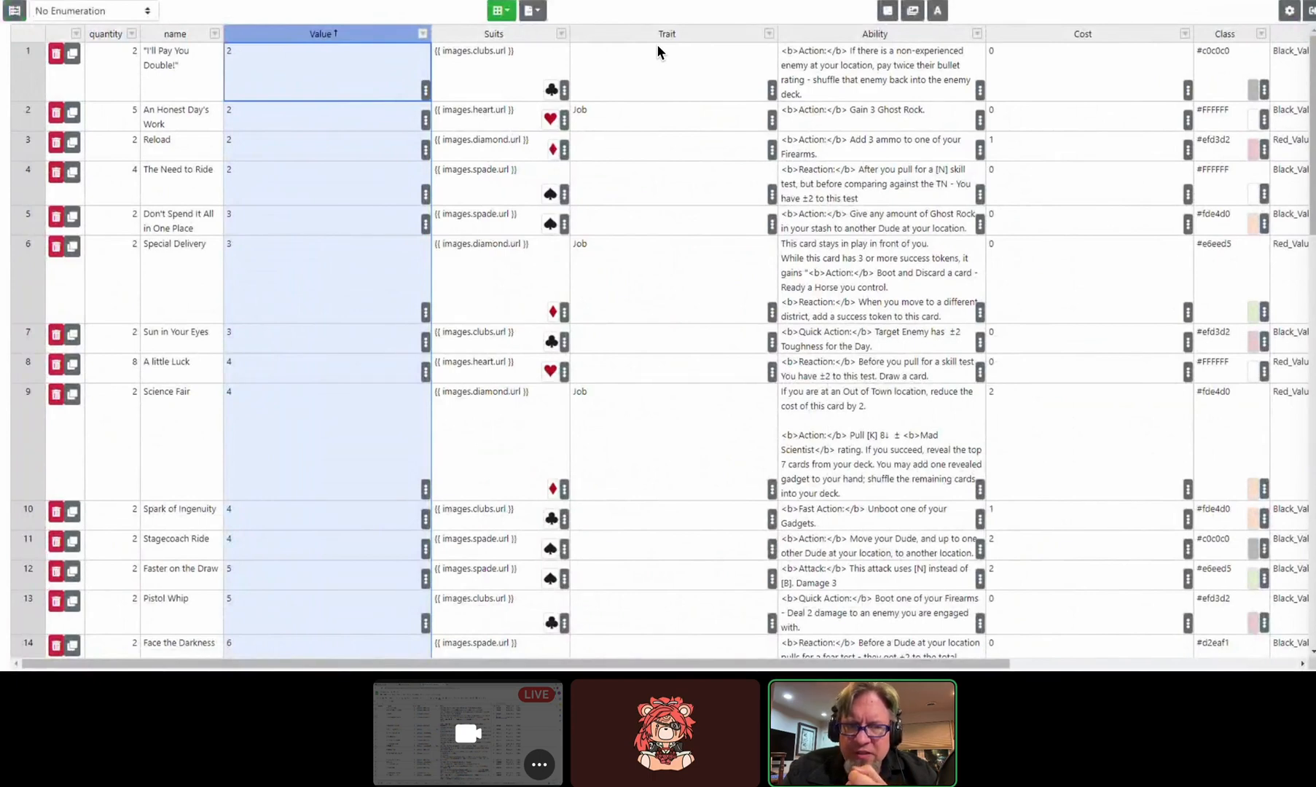
{"action": "key", "text": "Escape"}
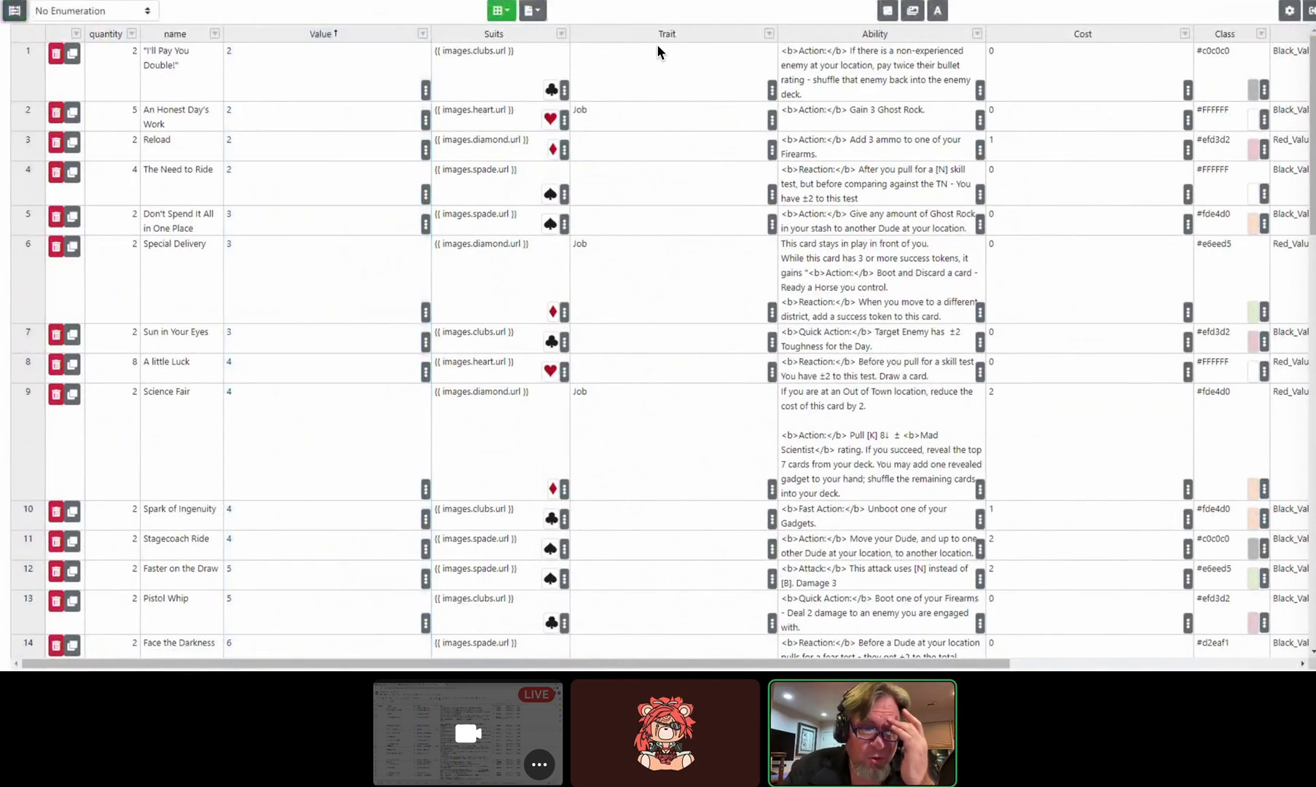
{"action": "key", "text": "alt+Down"}
{"action": "key", "text": "Down"}
{"action": "key", "text": "Down"}
{"action": "key", "text": "Down"}
{"action": "key", "text": "Down"}
{"action": "key", "text": "Down"}
{"action": "key", "text": "Down"}
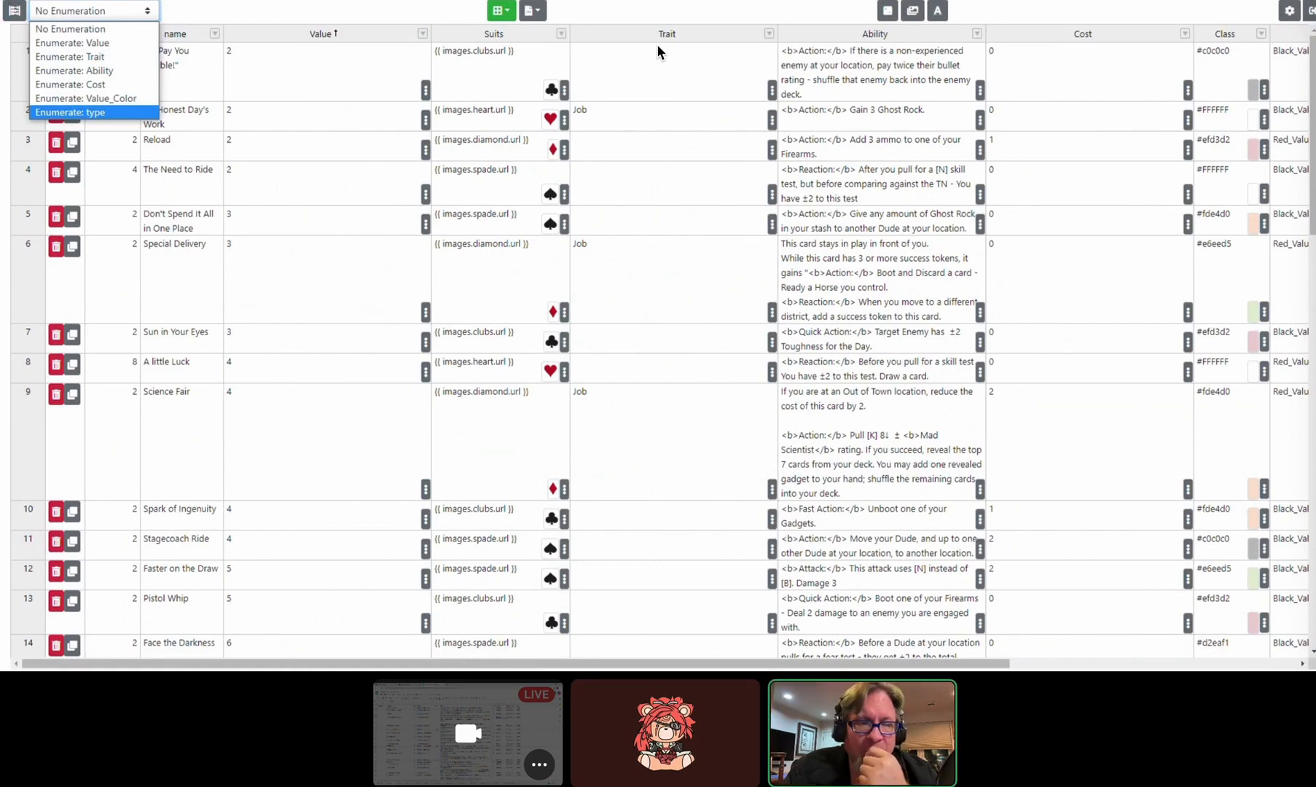
{"action": "key", "text": "Up"}
{"action": "key", "text": "Up"}
{"action": "key", "text": "Escape"}
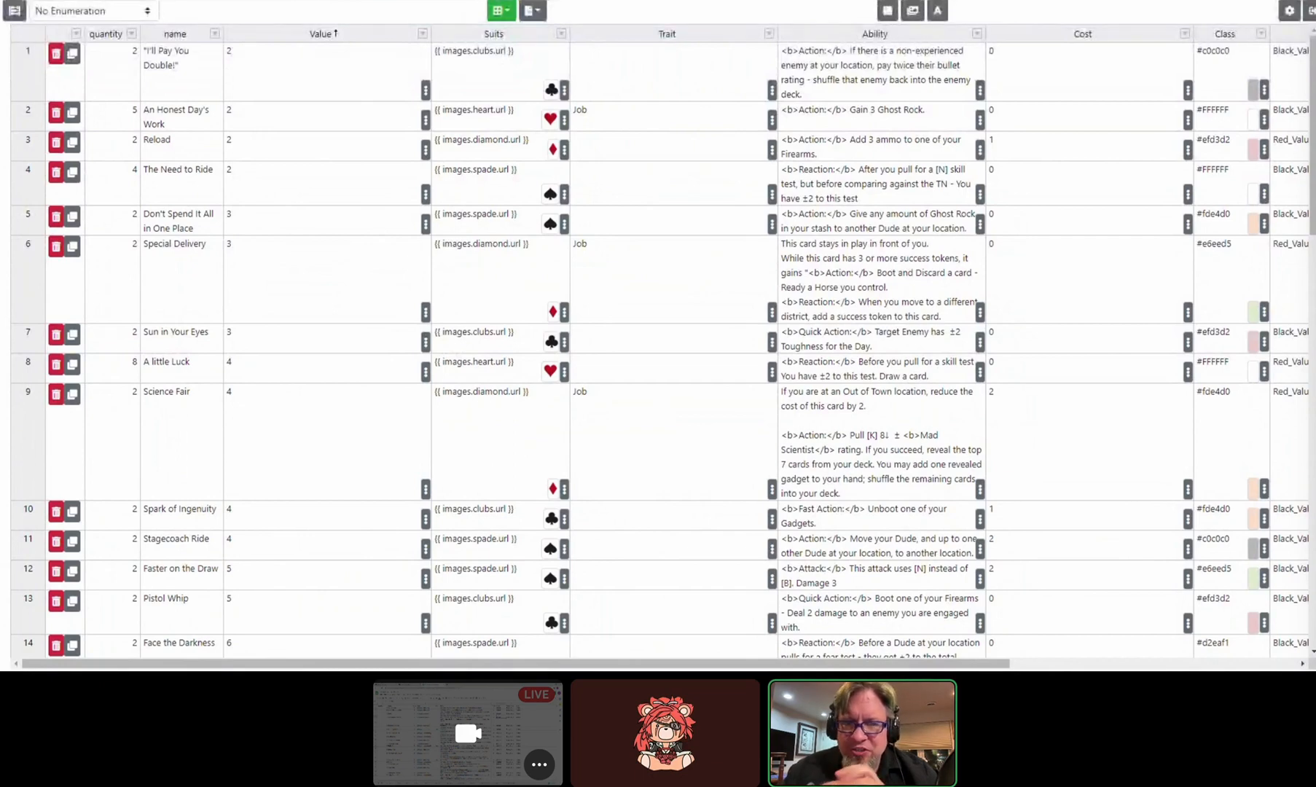
Step: Page through the Actions design's card previews up to Don't Spend It All in One Place and compare them with the Actions dataset
{"action": "key", "text": "ctrl+Tab"}
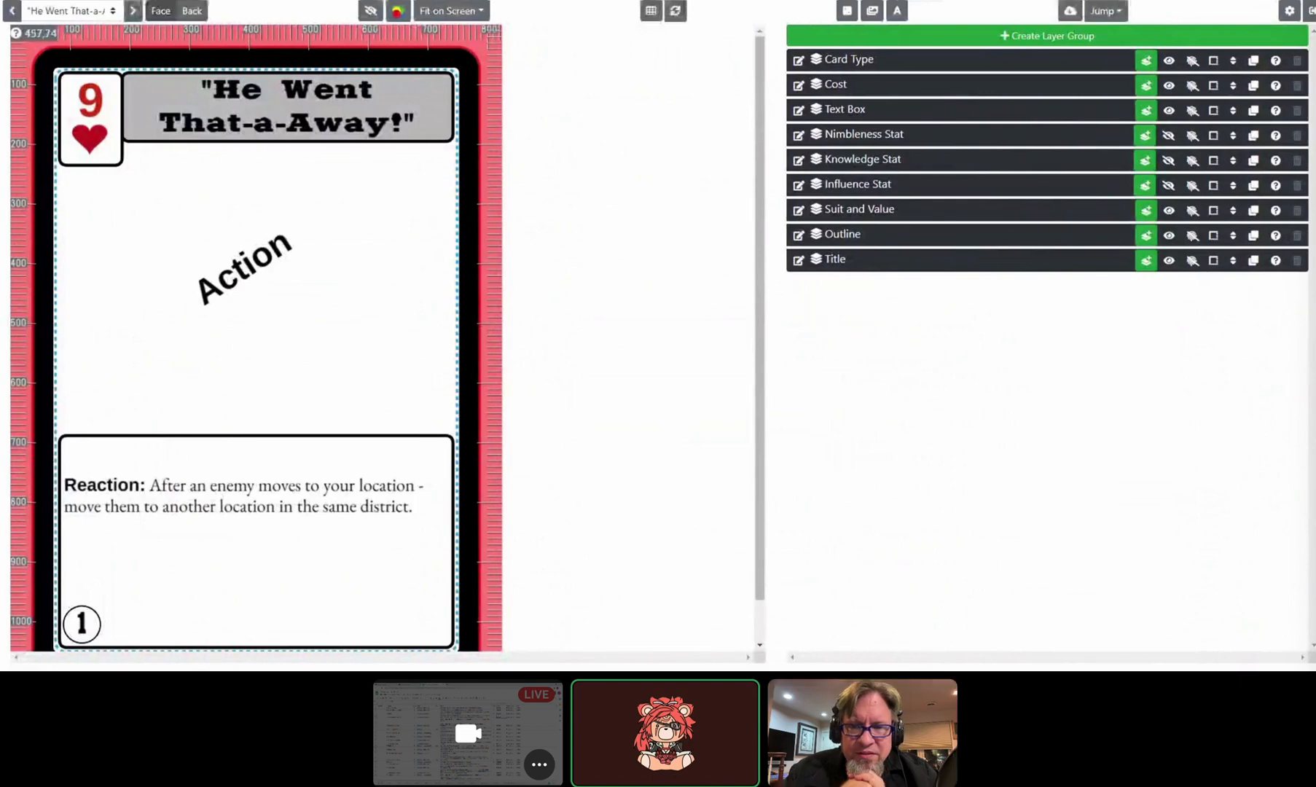
{"action": "left_click", "coordinate": [133, 10]}
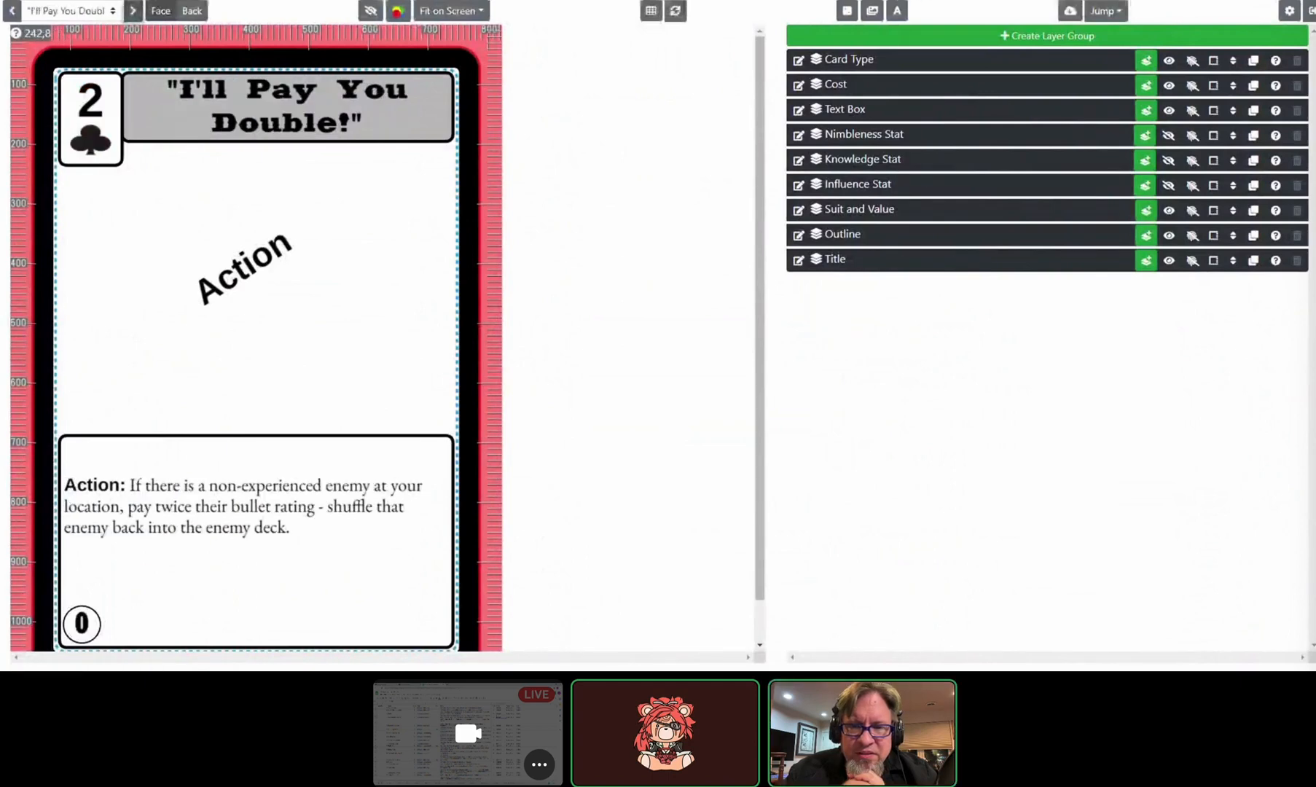
{"action": "left_click", "coordinate": [132, 10]}
{"action": "left_click", "coordinate": [133, 10]}
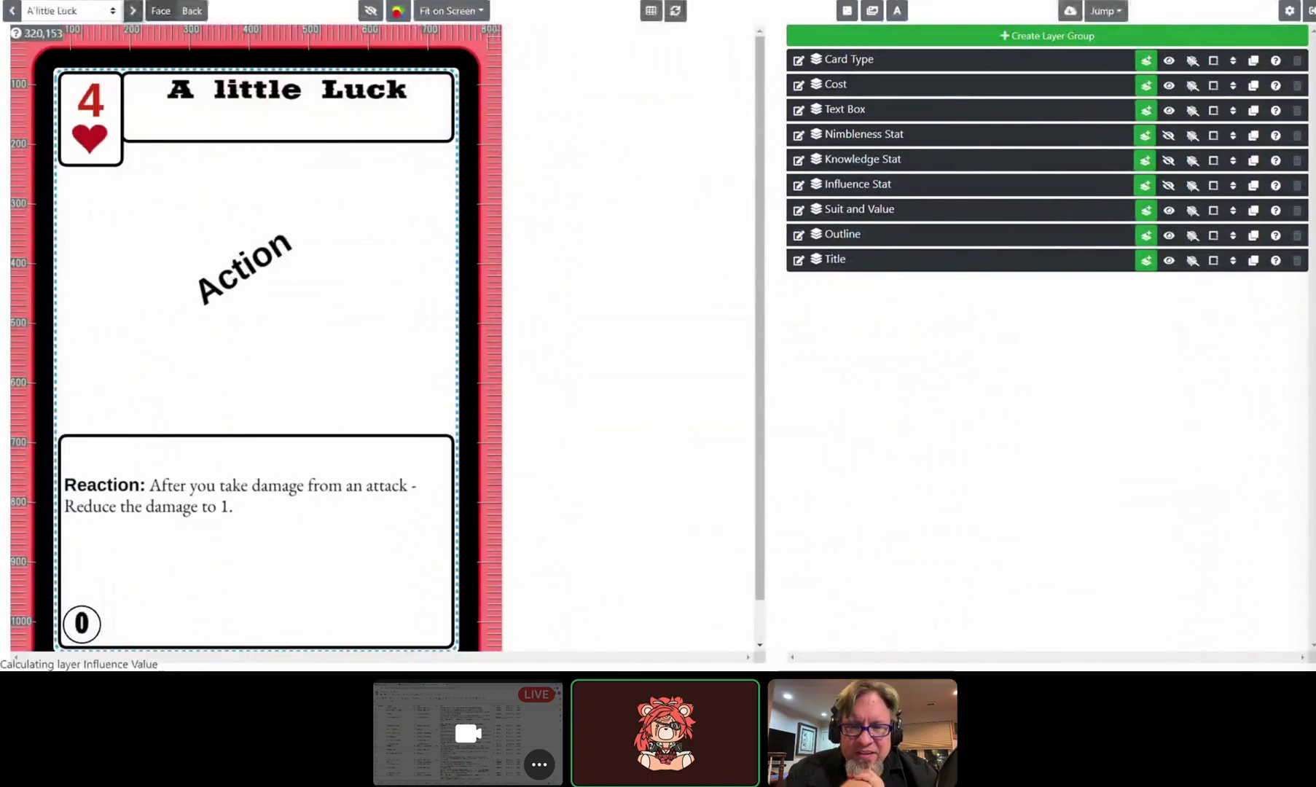
{"action": "left_click", "coordinate": [133, 11]}
{"action": "left_click", "coordinate": [133, 10]}
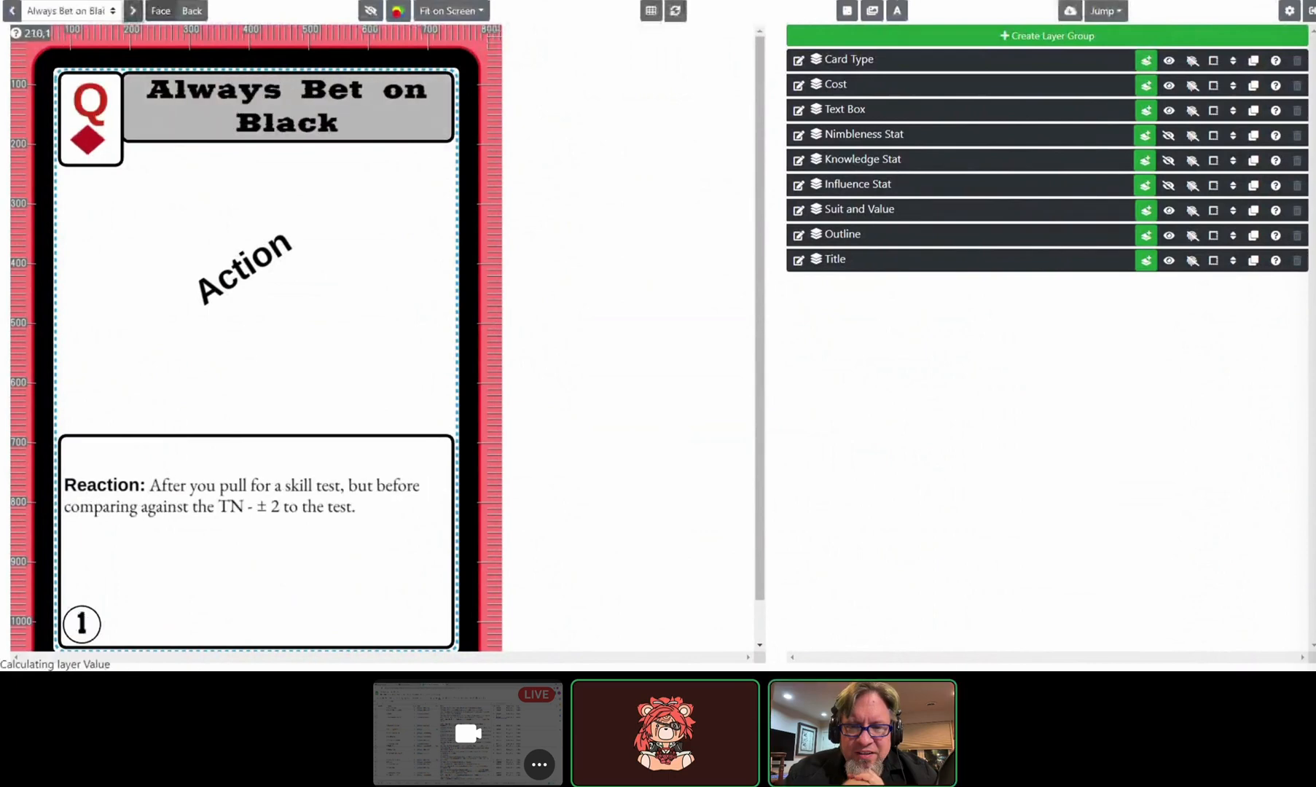
{"action": "left_click", "coordinate": [133, 10]}
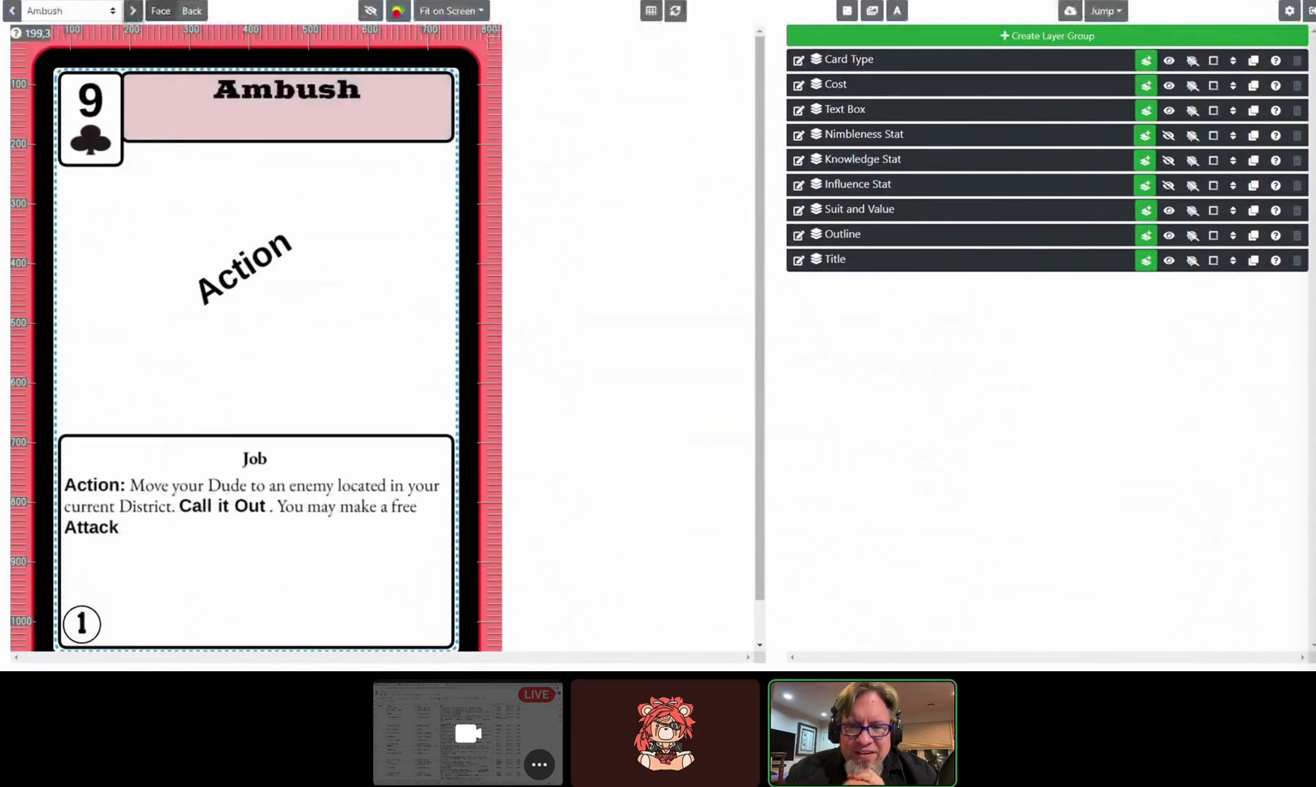
{"action": "left_click", "coordinate": [133, 10]}
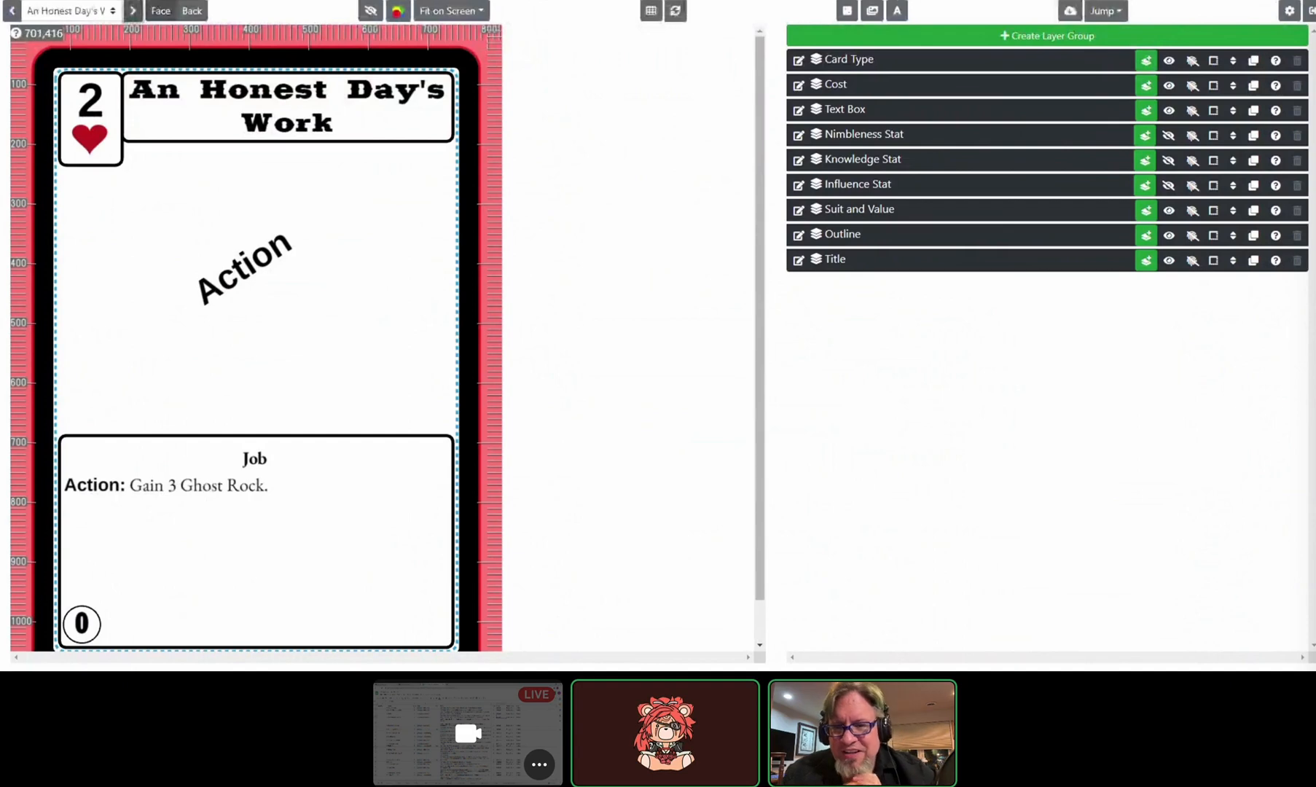
{"action": "left_click", "coordinate": [132, 10]}
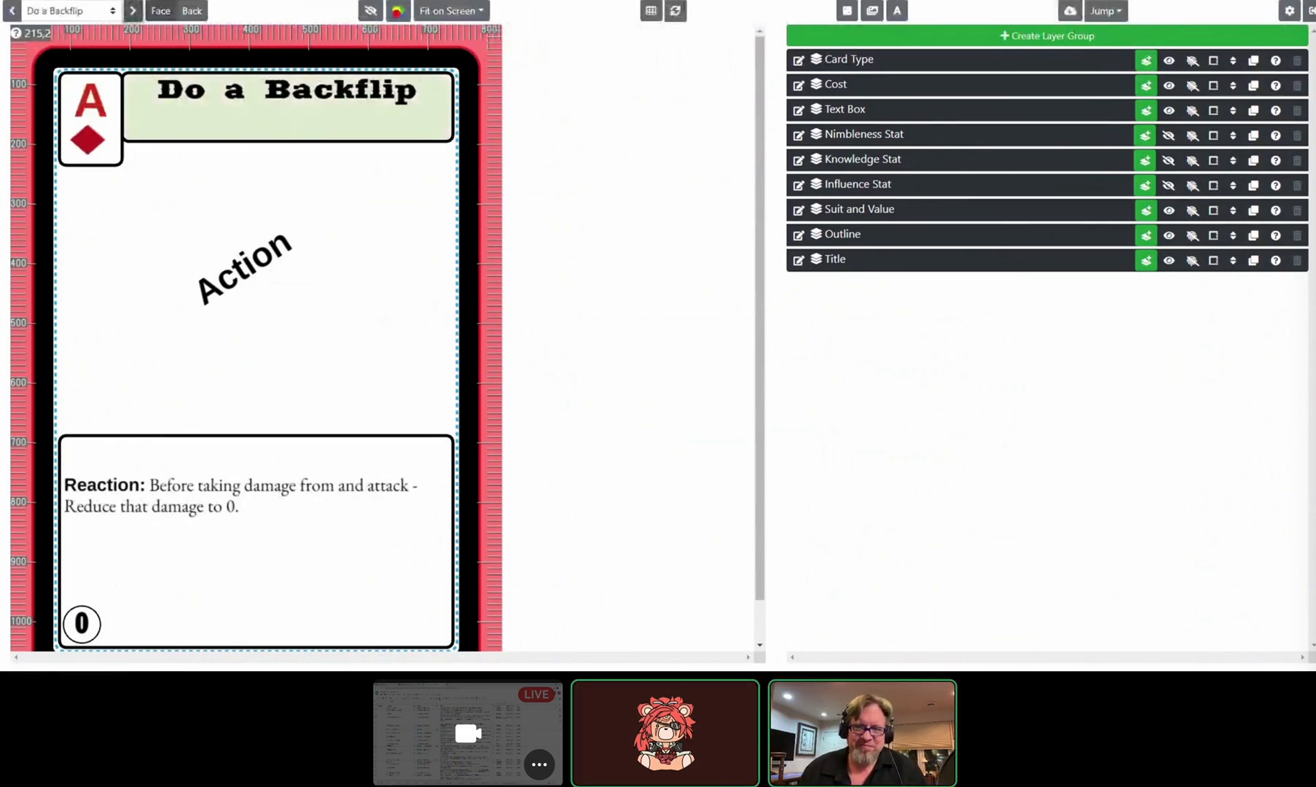
{"action": "left_click", "coordinate": [133, 11]}
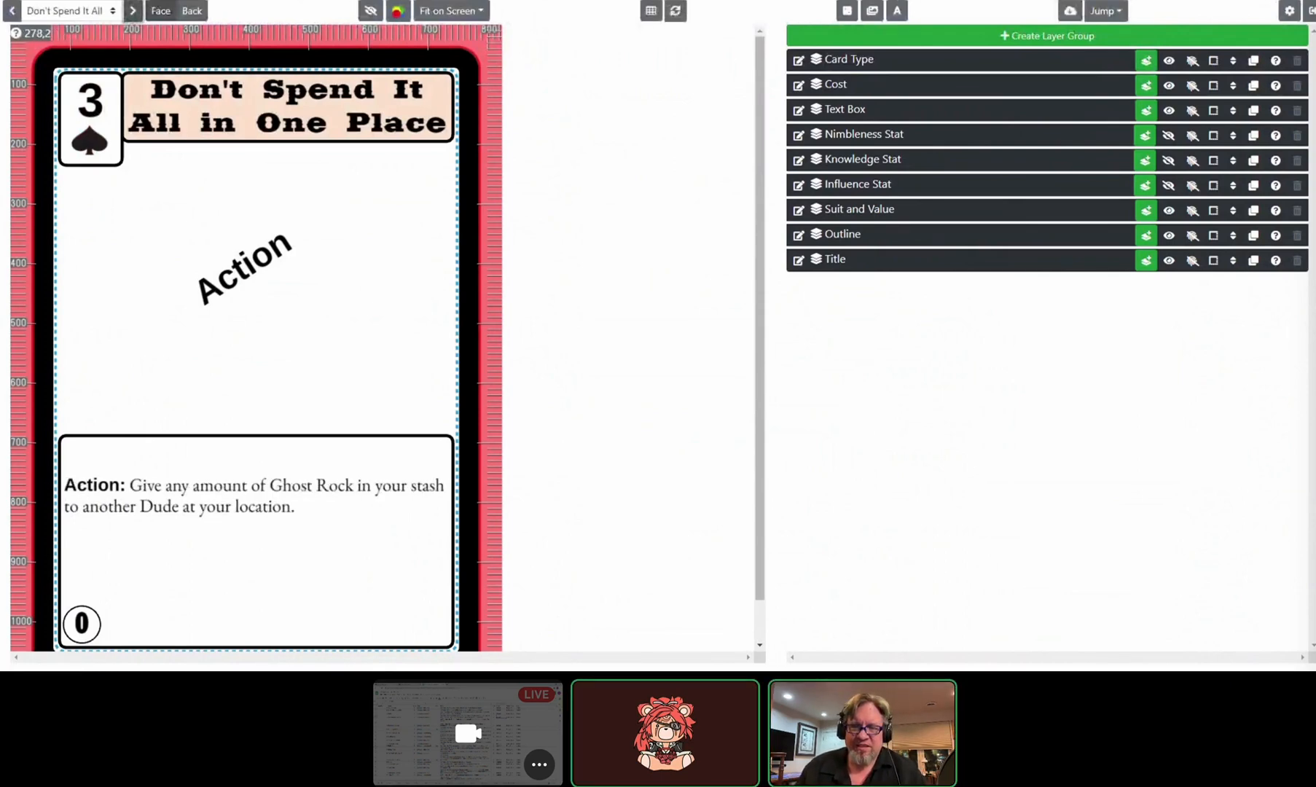
{"action": "key", "text": "ctrl+Tab"}
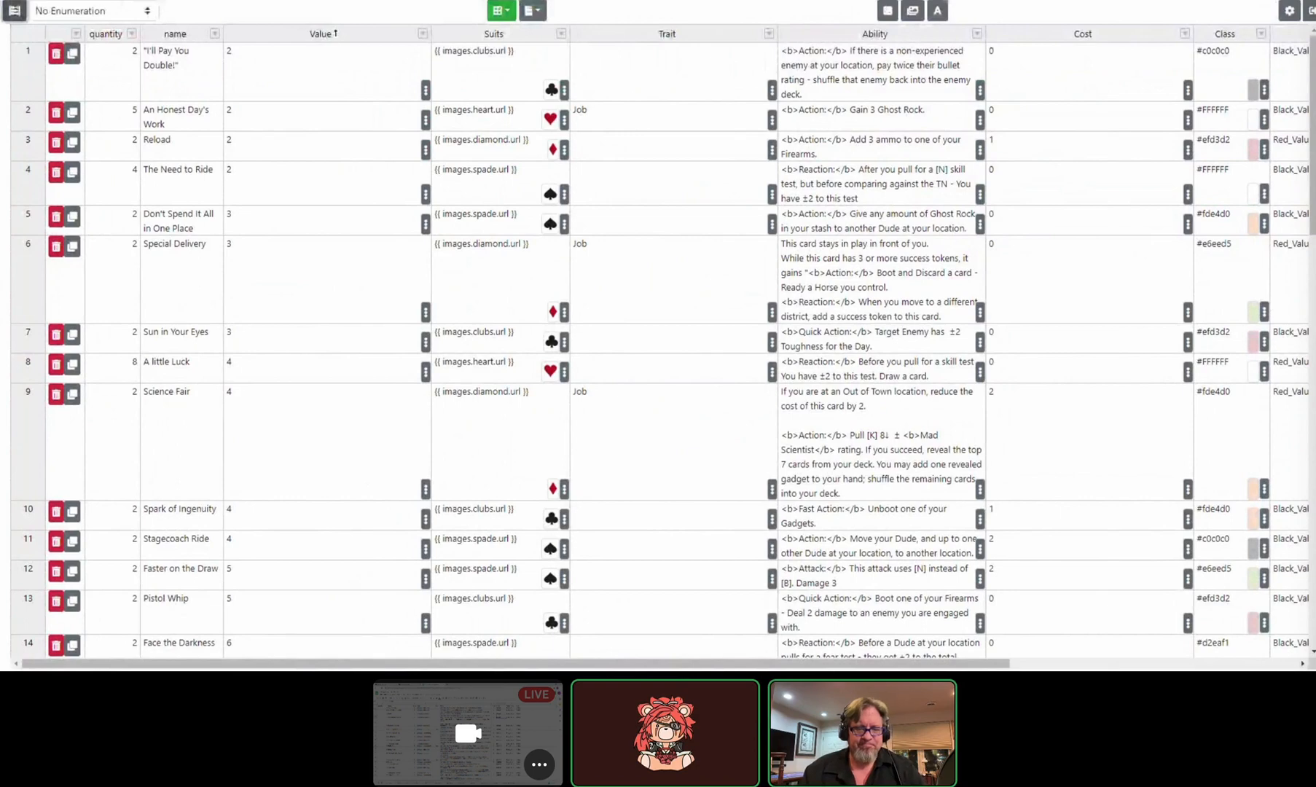
{"action": "key", "text": "ctrl+Tab"}
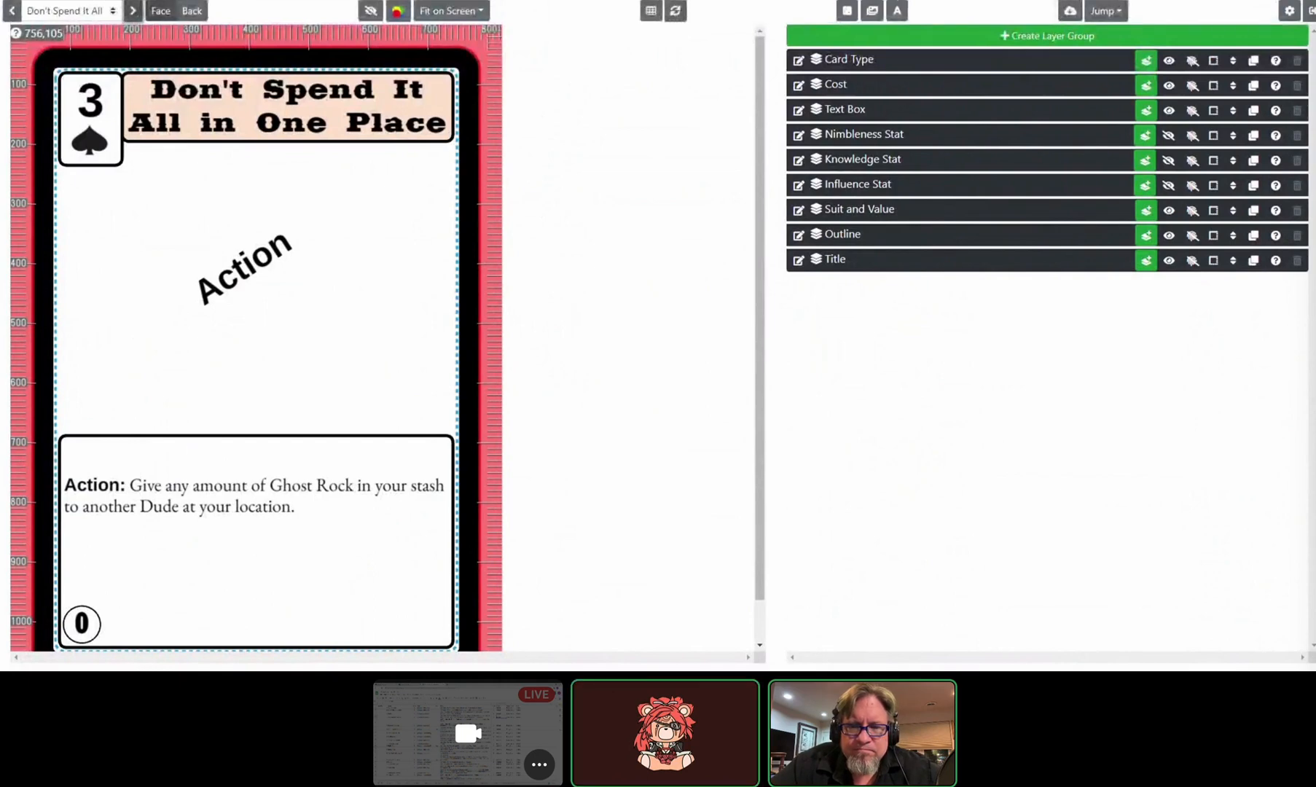
{"action": "scroll", "coordinate": [255, 335], "scroll_direction": "down", "scroll_amount": 1}
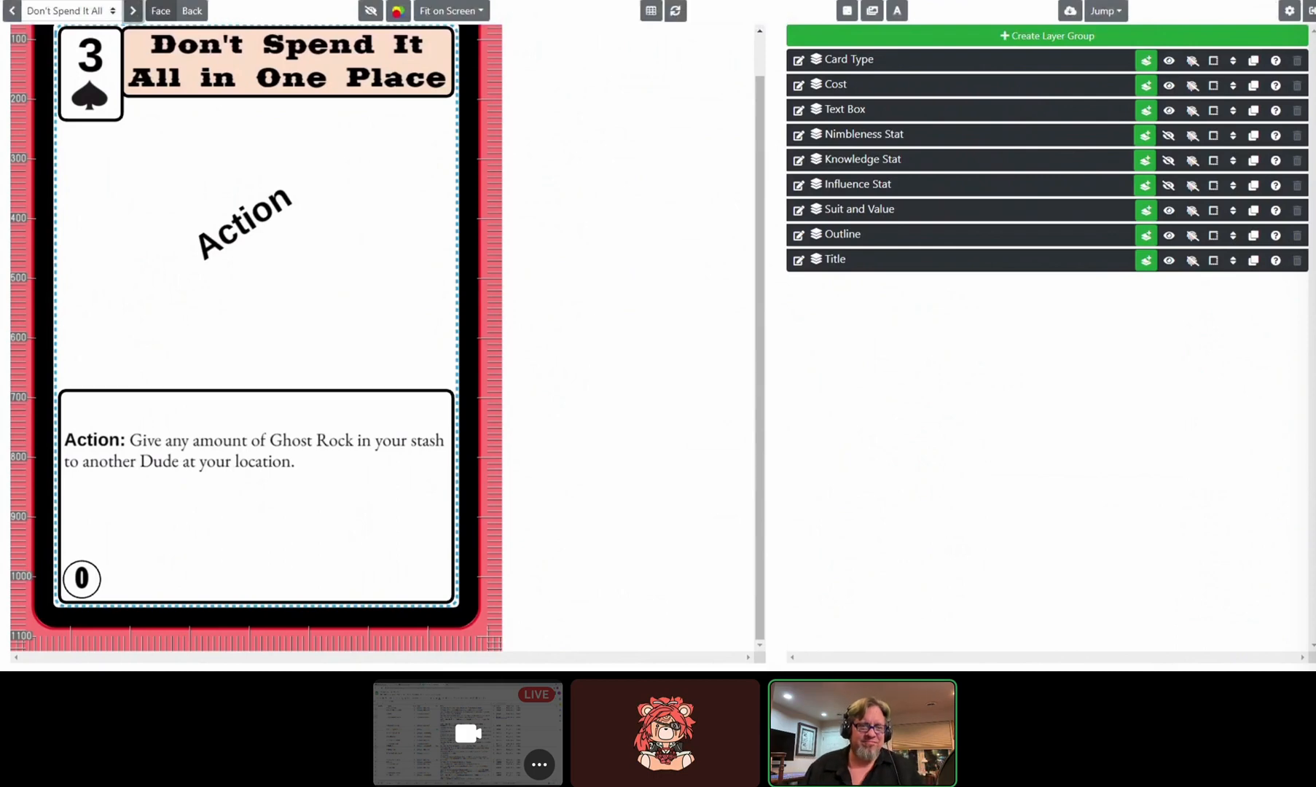
Step: Return to the Western Game's designs and open the Locations (Front) design for editing
{"action": "key", "text": "alt+Left"}
{"action": "key", "text": "alt+Left"}
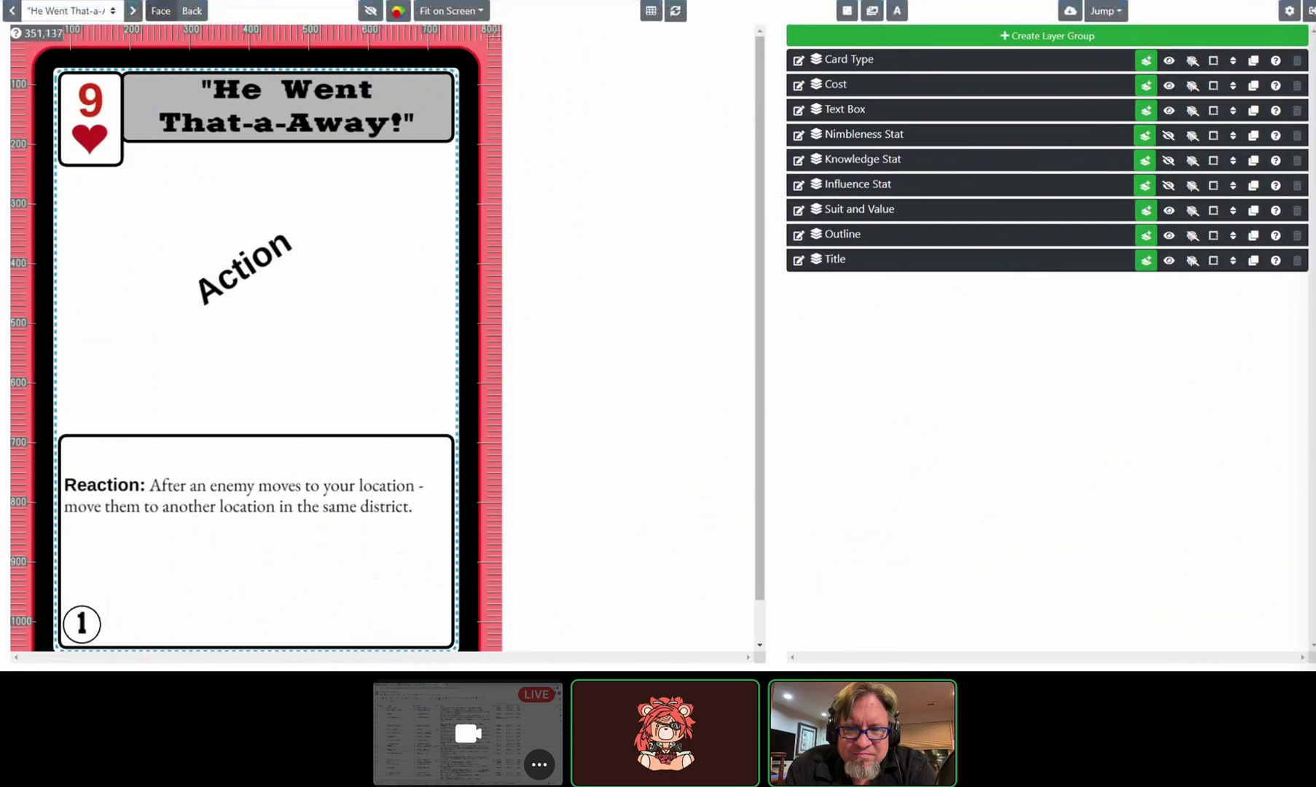
{"action": "key", "text": "alt+Left"}
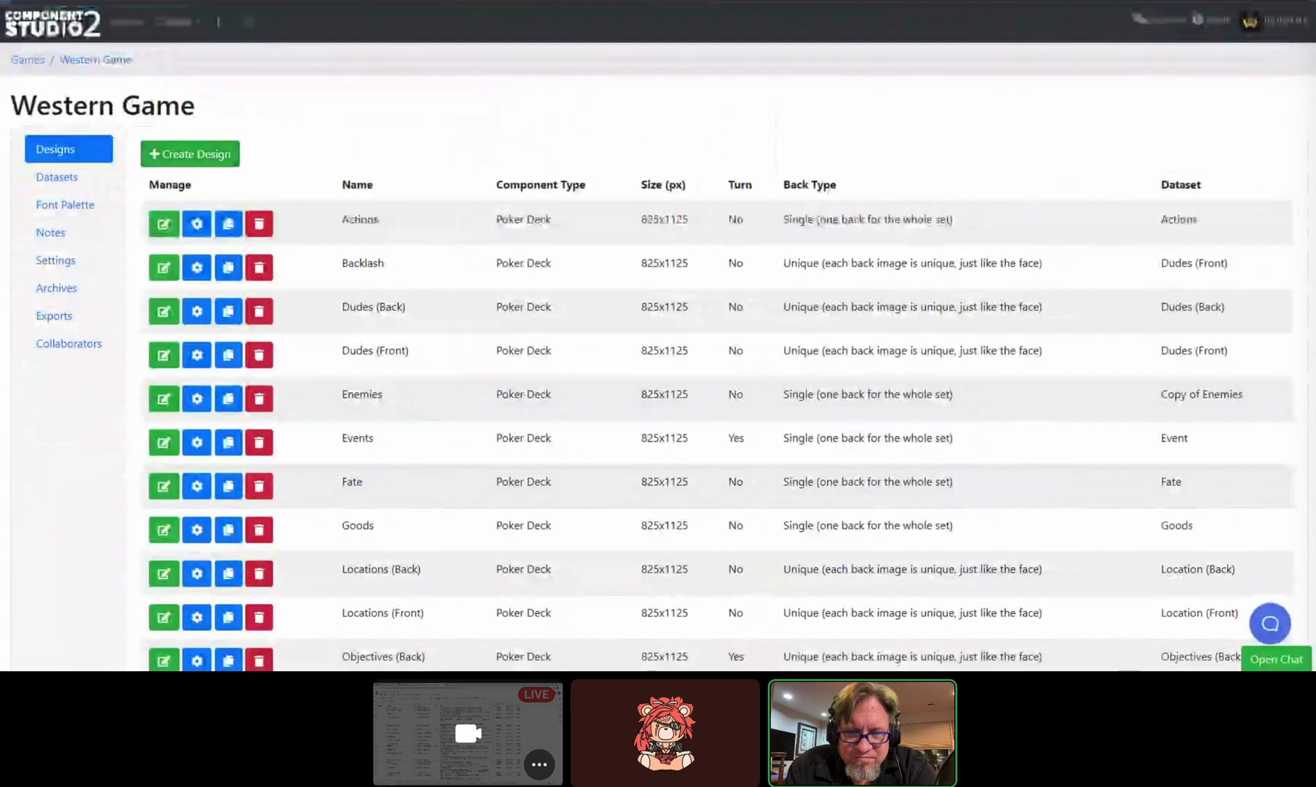
{"action": "left_click", "coordinate": [164, 617]}
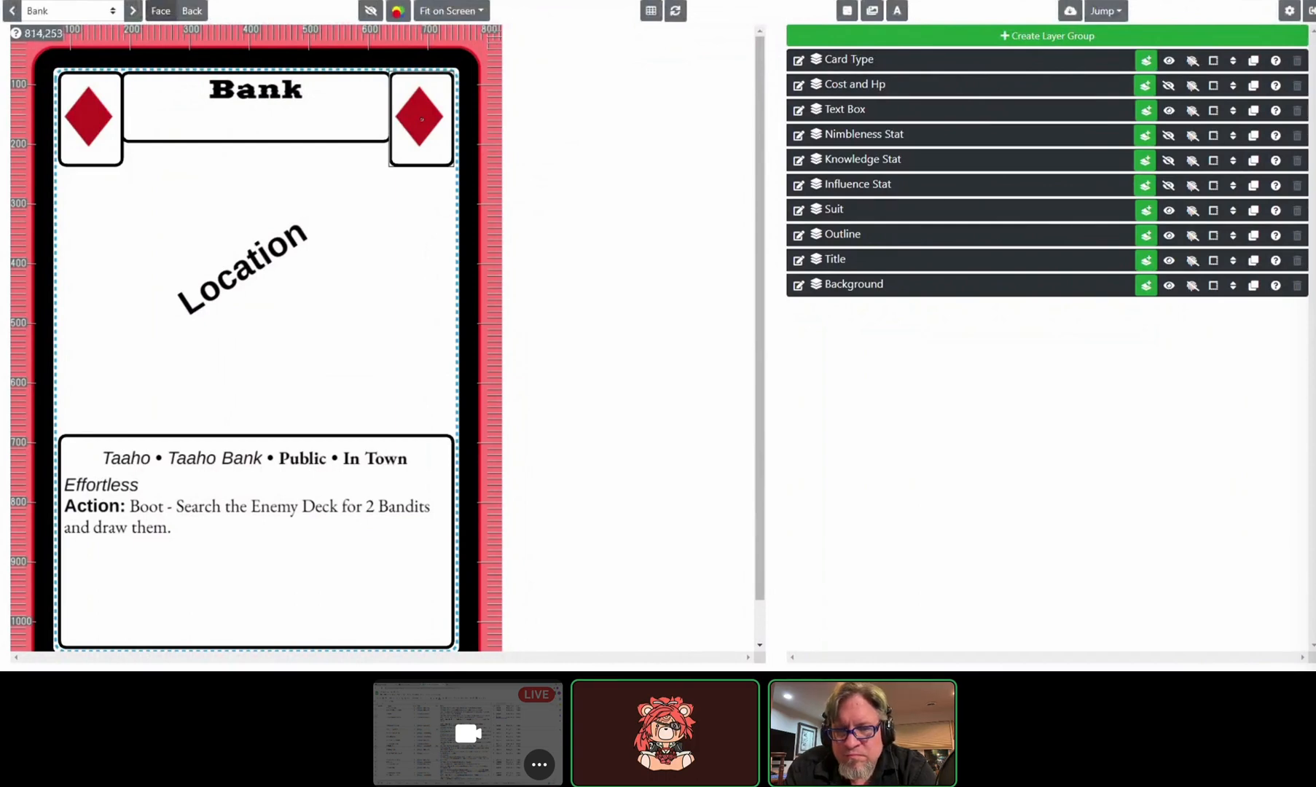
Step: Center the Suite Icon layer in the Suit group on the Evade Box
{"action": "left_click", "coordinate": [834, 210]}
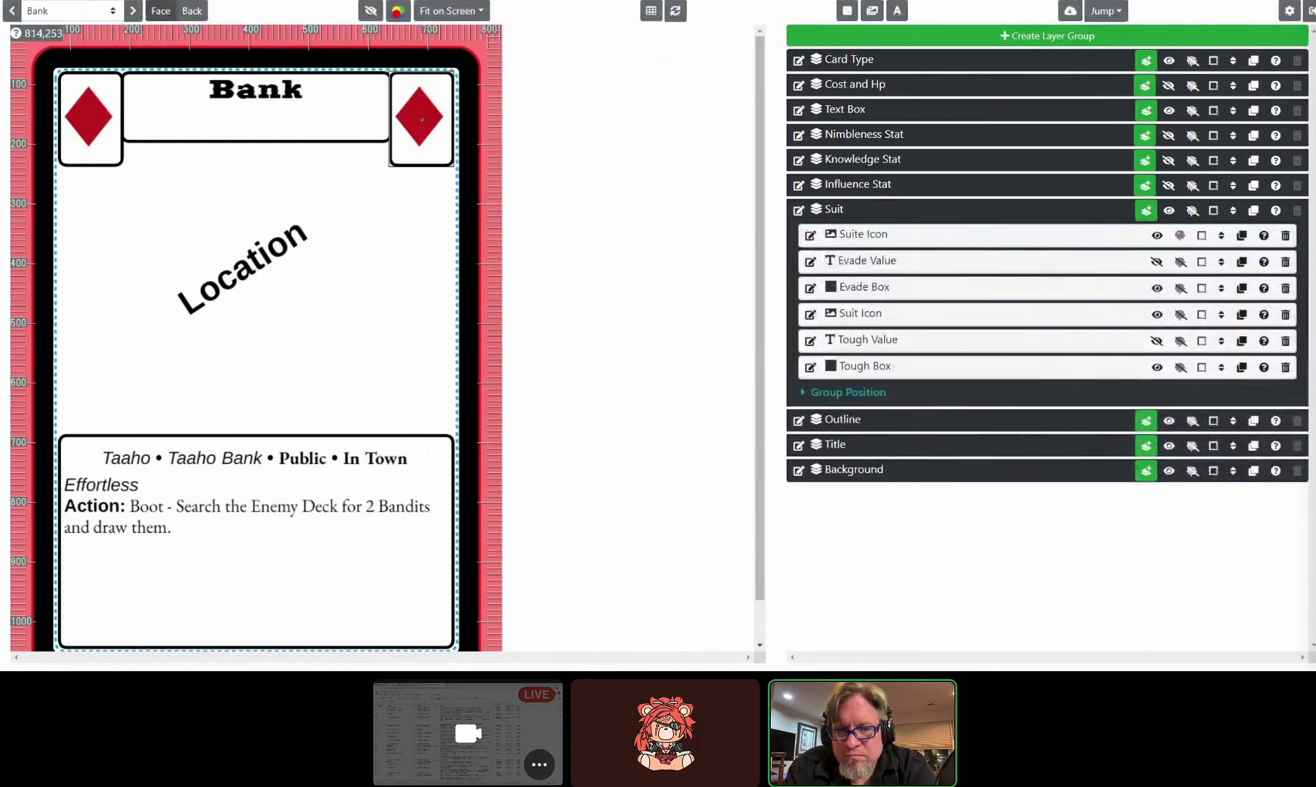
{"action": "left_click", "coordinate": [863, 235]}
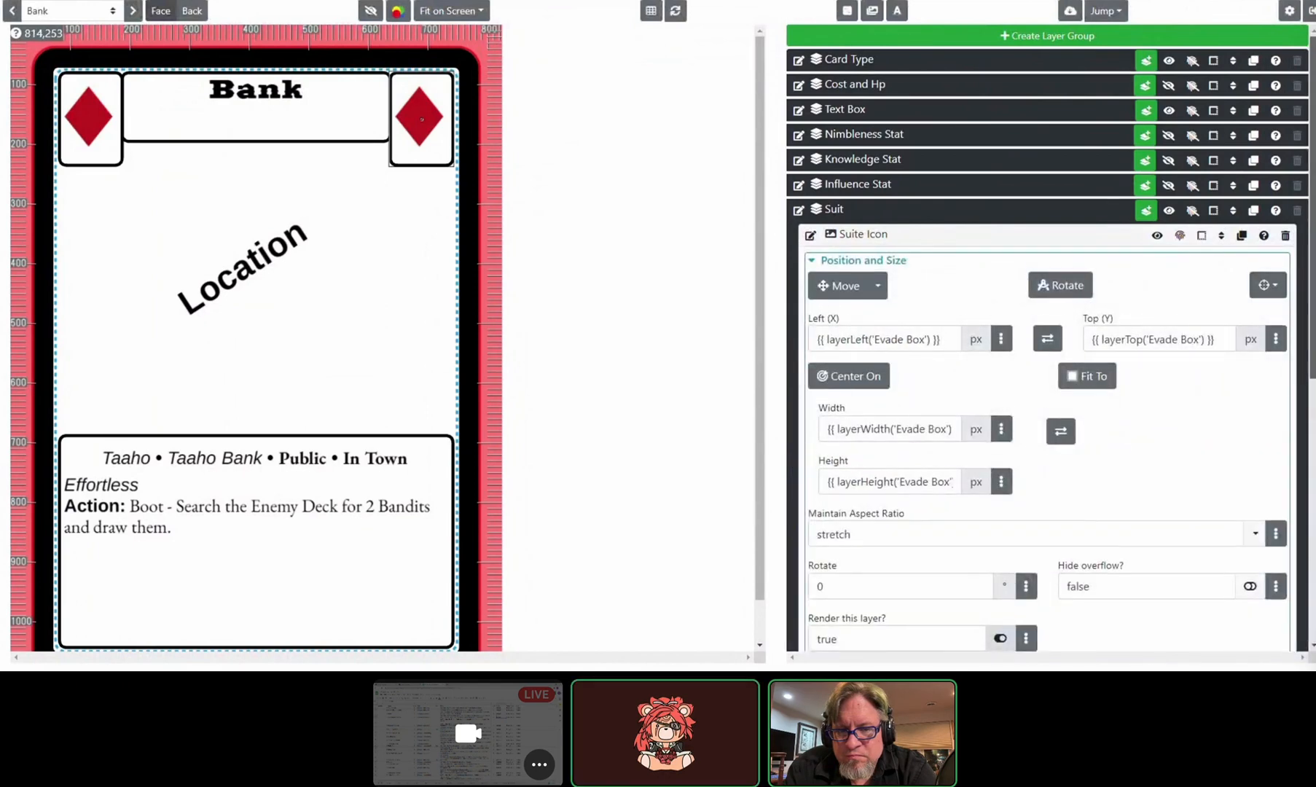
{"action": "scroll", "coordinate": [1049, 339], "scroll_direction": "down", "scroll_amount": 1}
{"action": "scroll", "coordinate": [1049, 339], "scroll_direction": "down", "scroll_amount": 3}
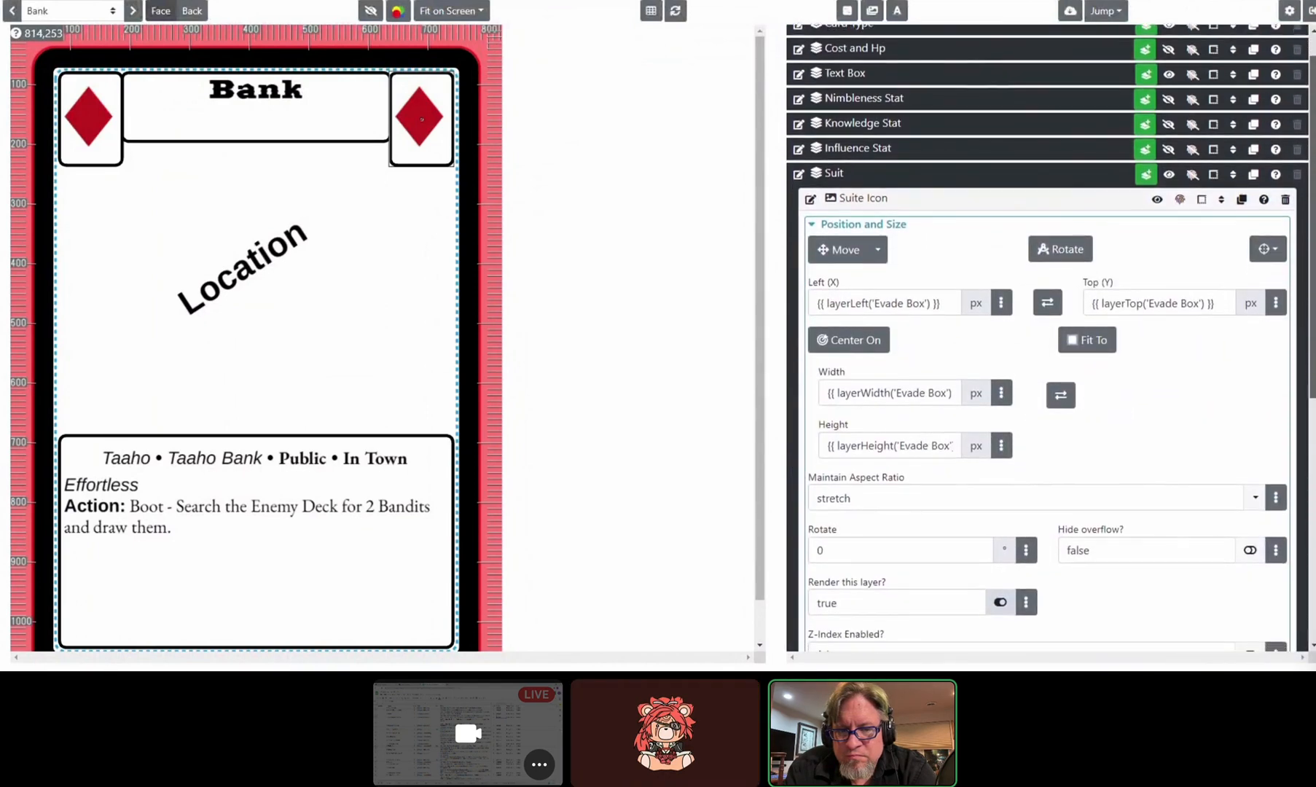
{"action": "scroll", "coordinate": [1049, 338], "scroll_direction": "down", "scroll_amount": 3}
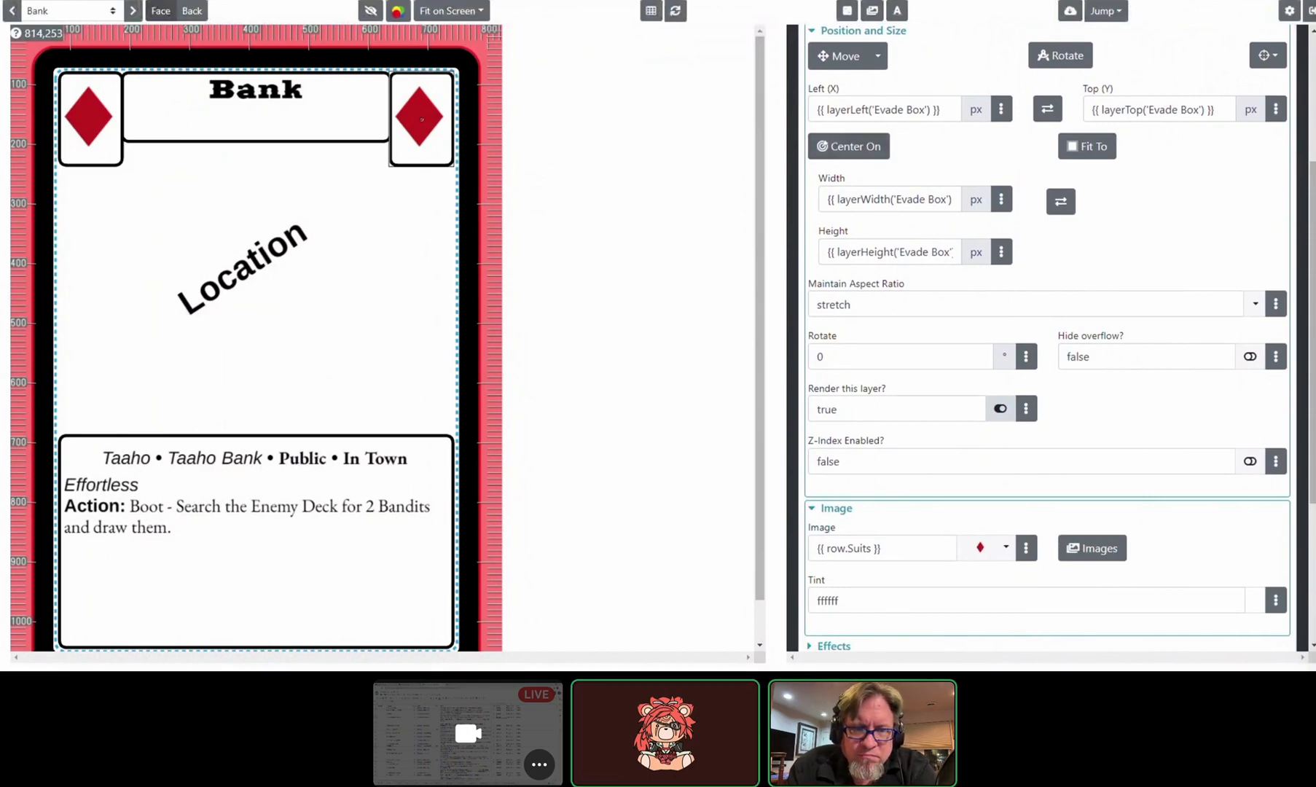
{"action": "left_click", "coordinate": [849, 147]}
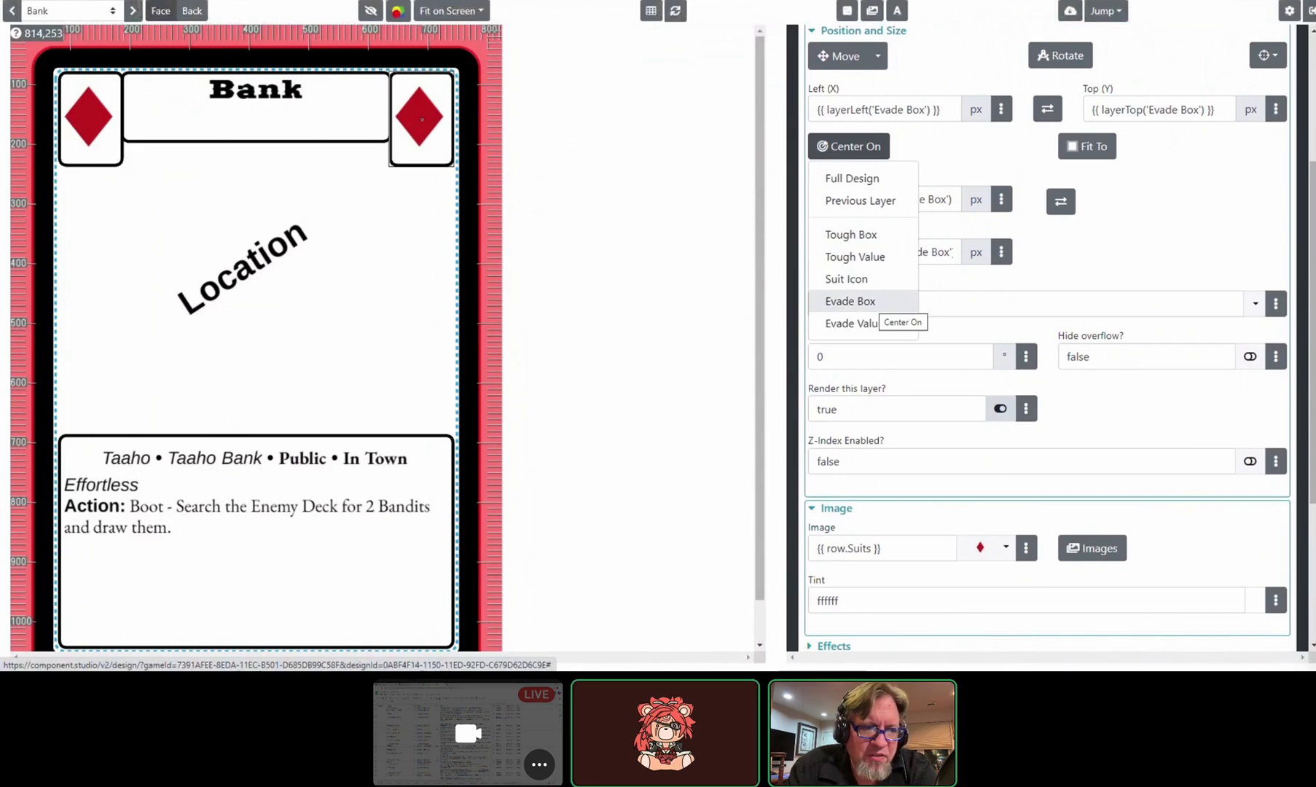
{"action": "left_click", "coordinate": [850, 301]}
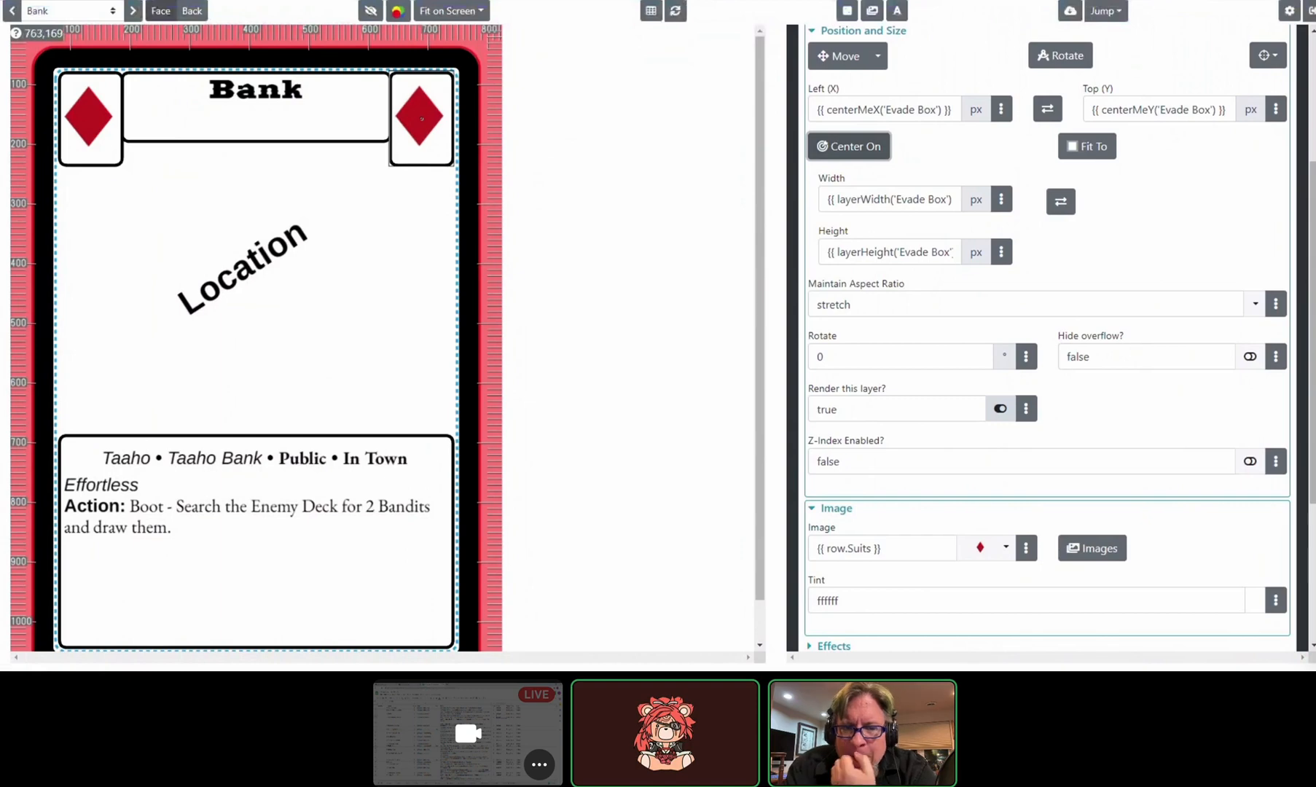
Step: View the suit images in the Suits image folder and close the image library
{"action": "left_click", "coordinate": [873, 11]}
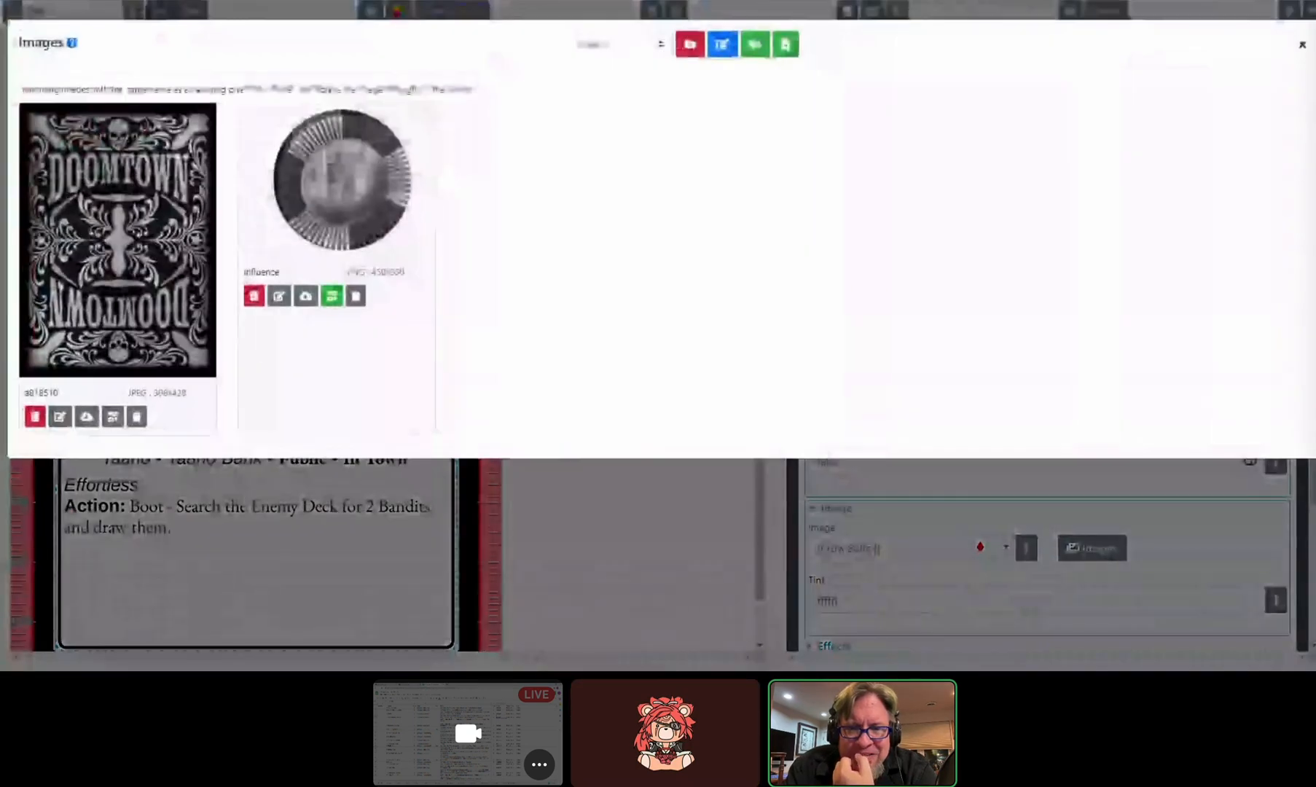
{"action": "left_click", "coordinate": [620, 44]}
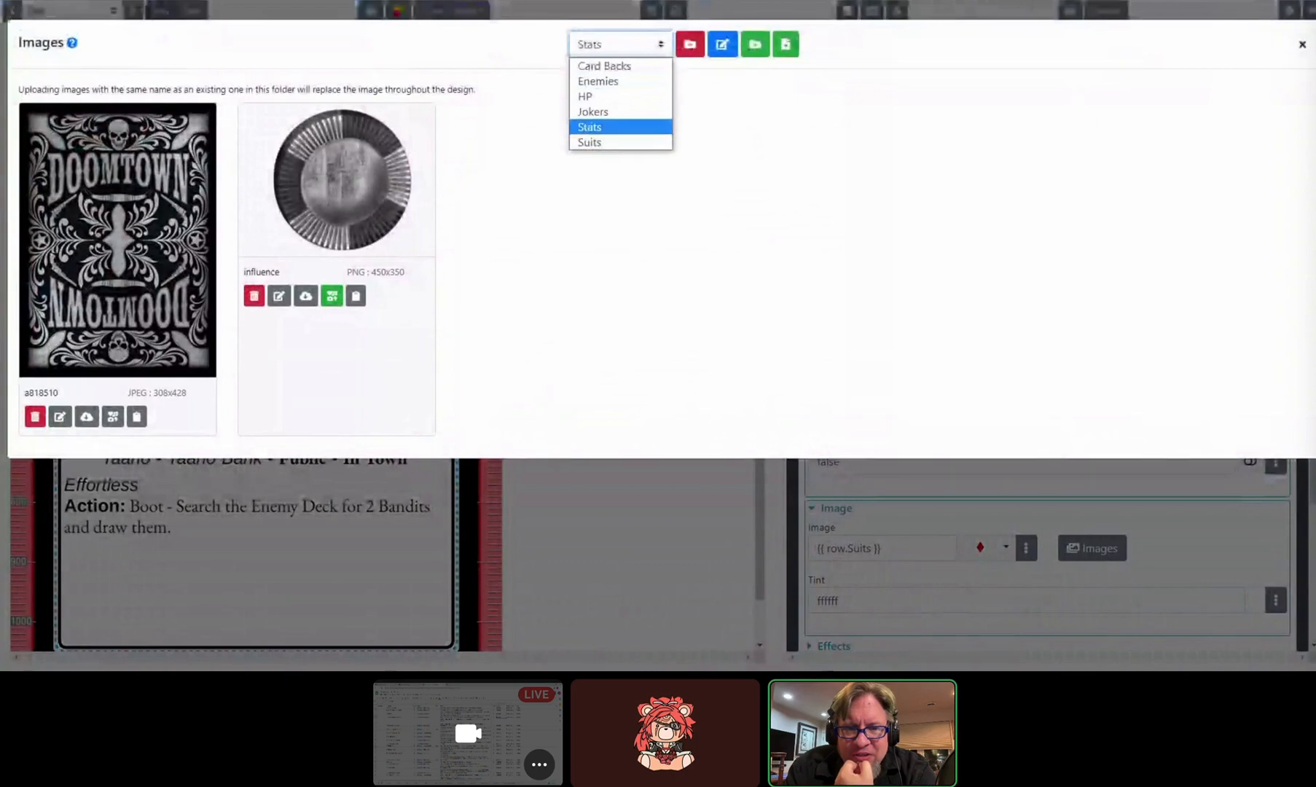
{"action": "left_click", "coordinate": [590, 142]}
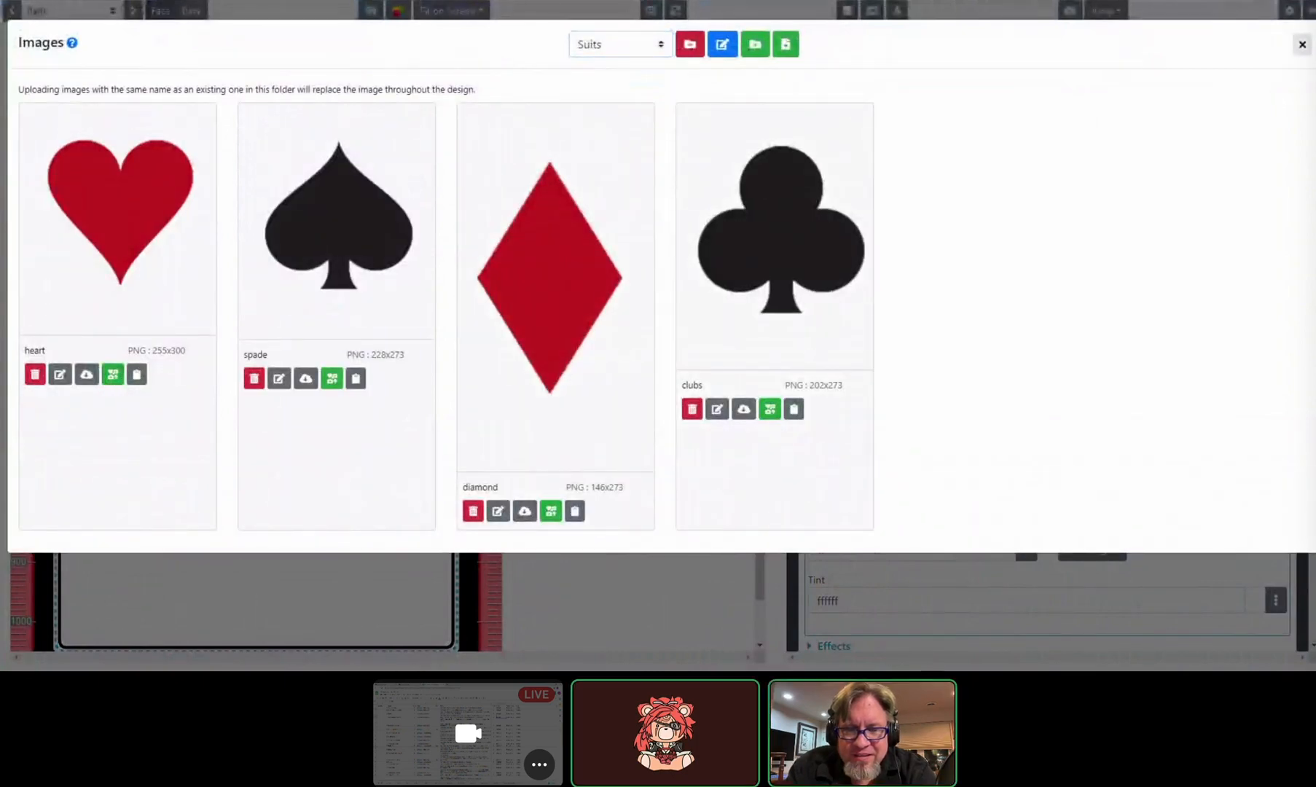
{"action": "left_click", "coordinate": [1302, 45]}
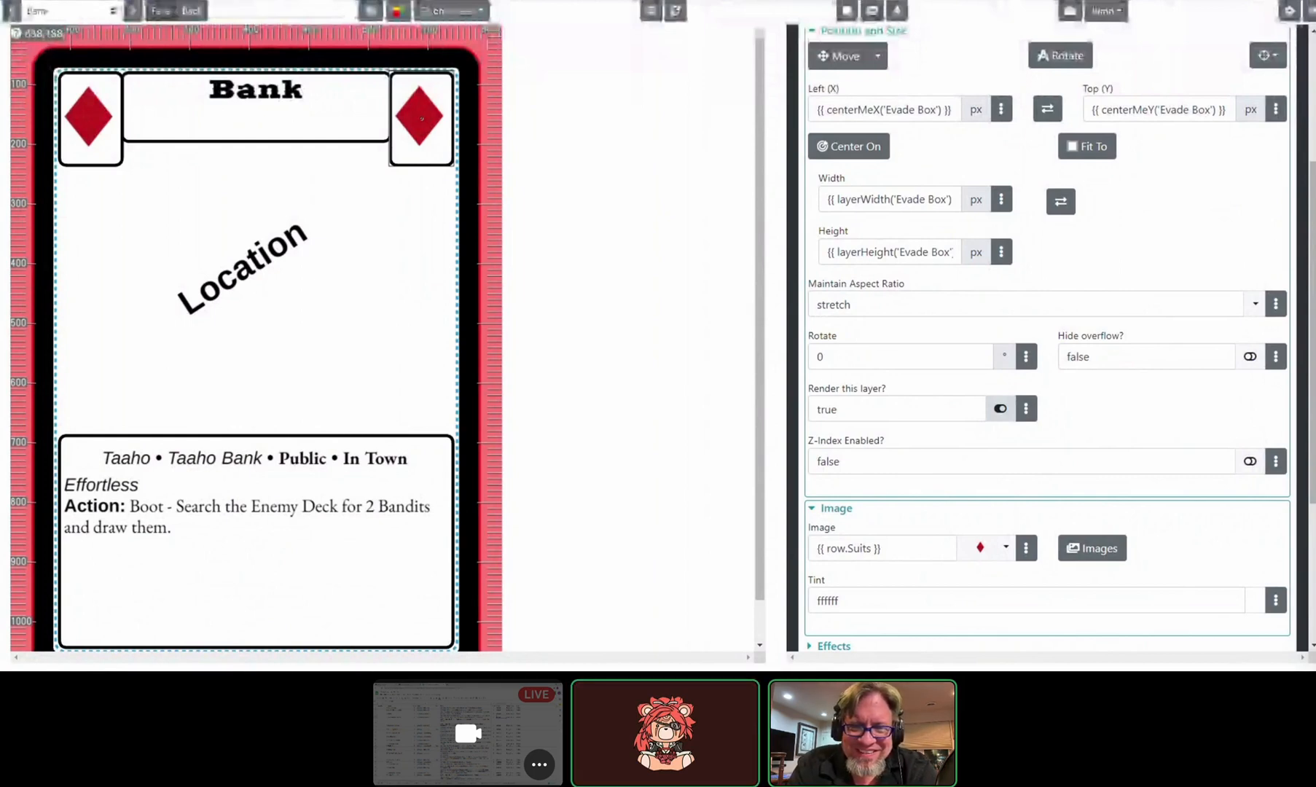
Step: Open the Traits layer in the Text Box group and inspect its text value
{"action": "scroll", "coordinate": [255, 328], "scroll_direction": "down", "scroll_amount": 1}
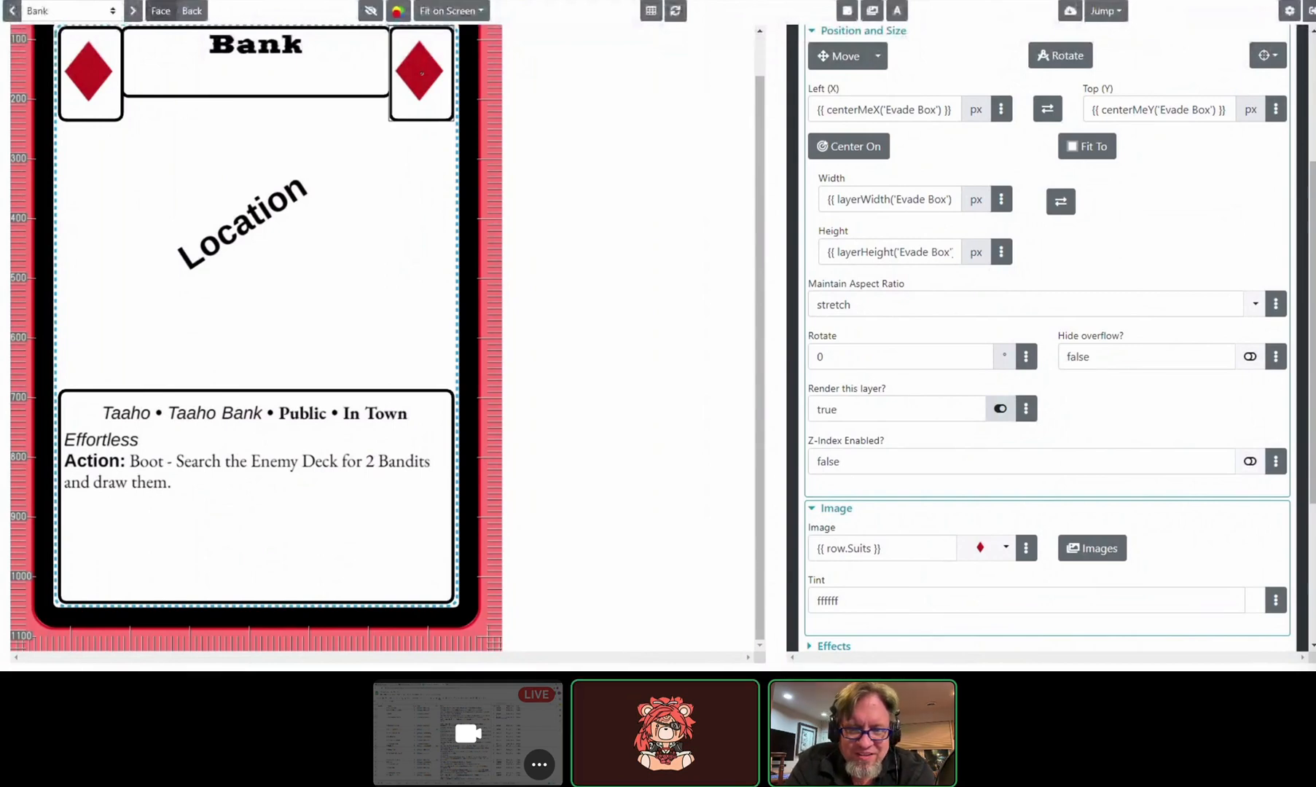
{"action": "scroll", "coordinate": [892, 169], "scroll_direction": "up", "scroll_amount": 3}
{"action": "left_click", "coordinate": [835, 209]}
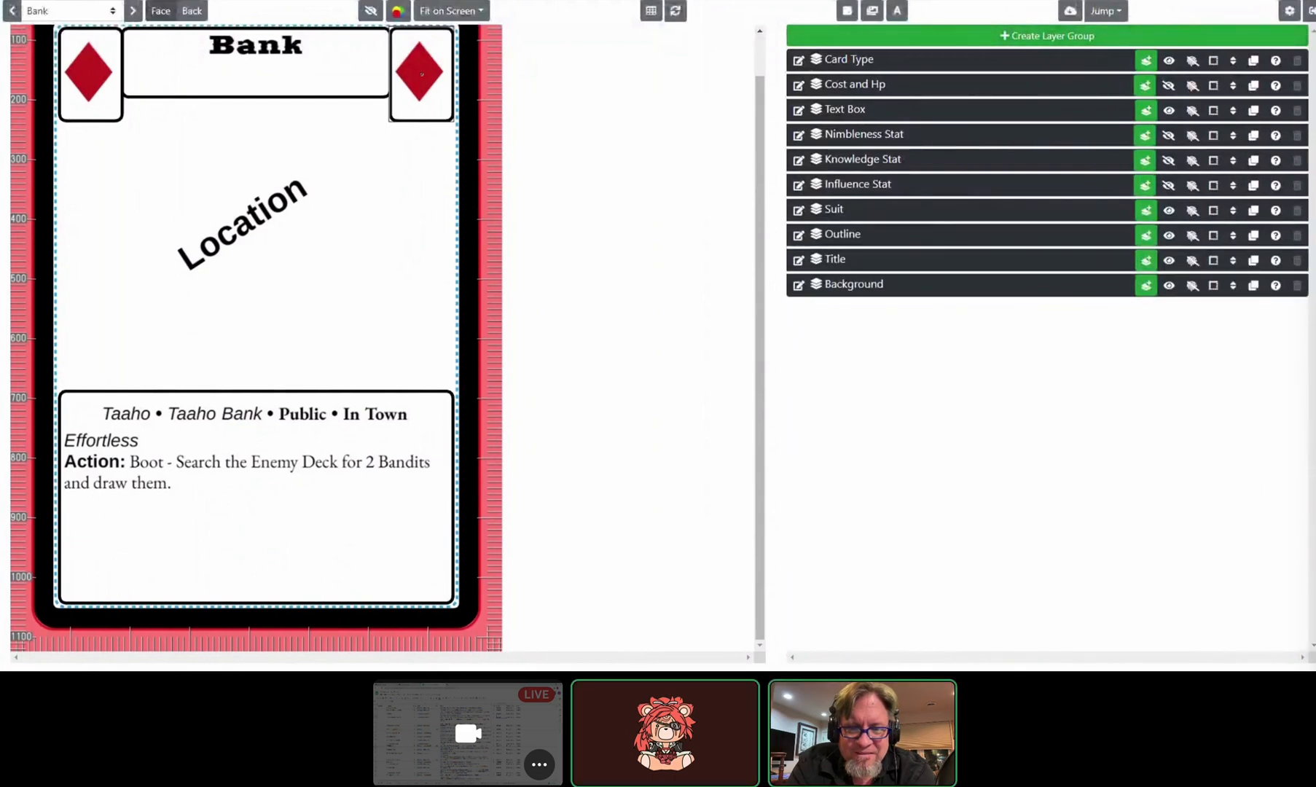
{"action": "left_click", "coordinate": [845, 109]}
{"action": "left_click", "coordinate": [850, 160]}
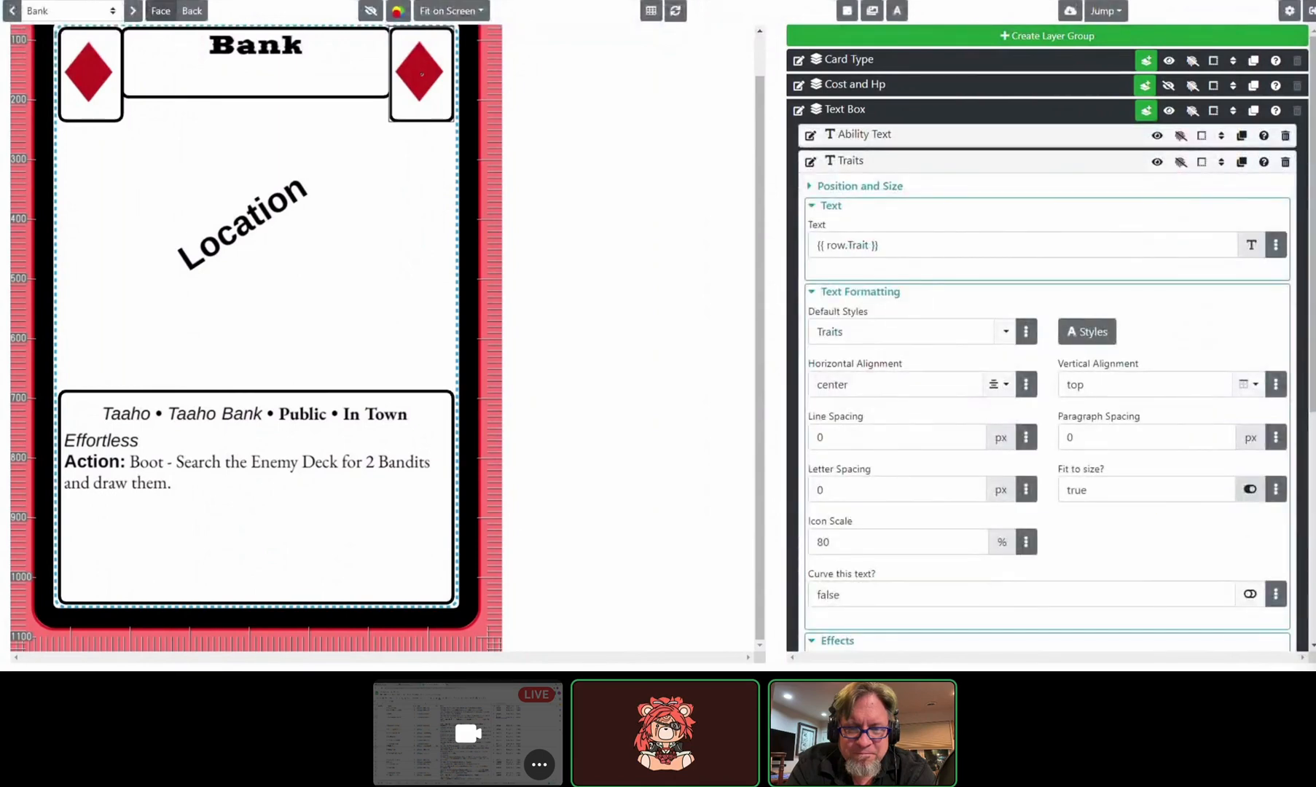
{"action": "left_click", "coordinate": [1275, 245]}
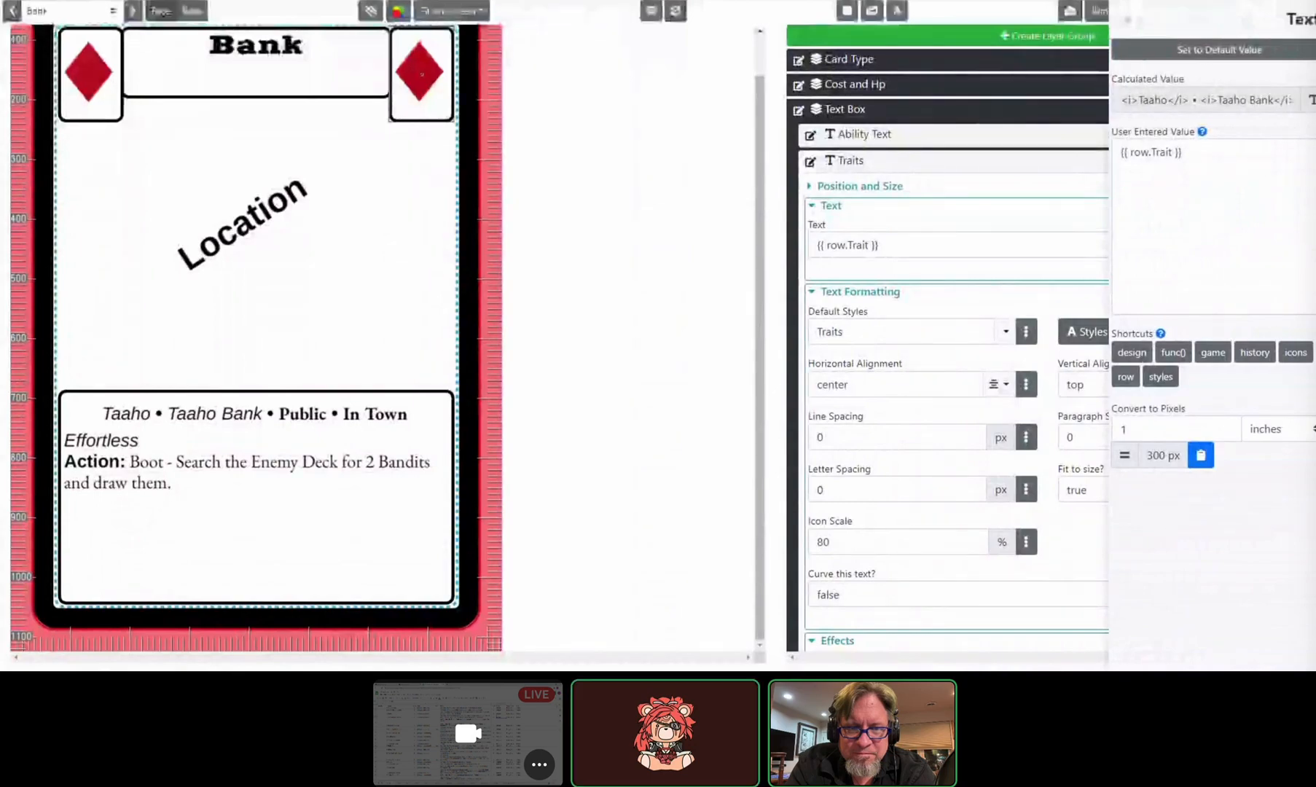
Step: Examine the full Trait value in the Bank location's dataset row, including its italic Taaho Bank markup
{"action": "left_click", "coordinate": [651, 10]}
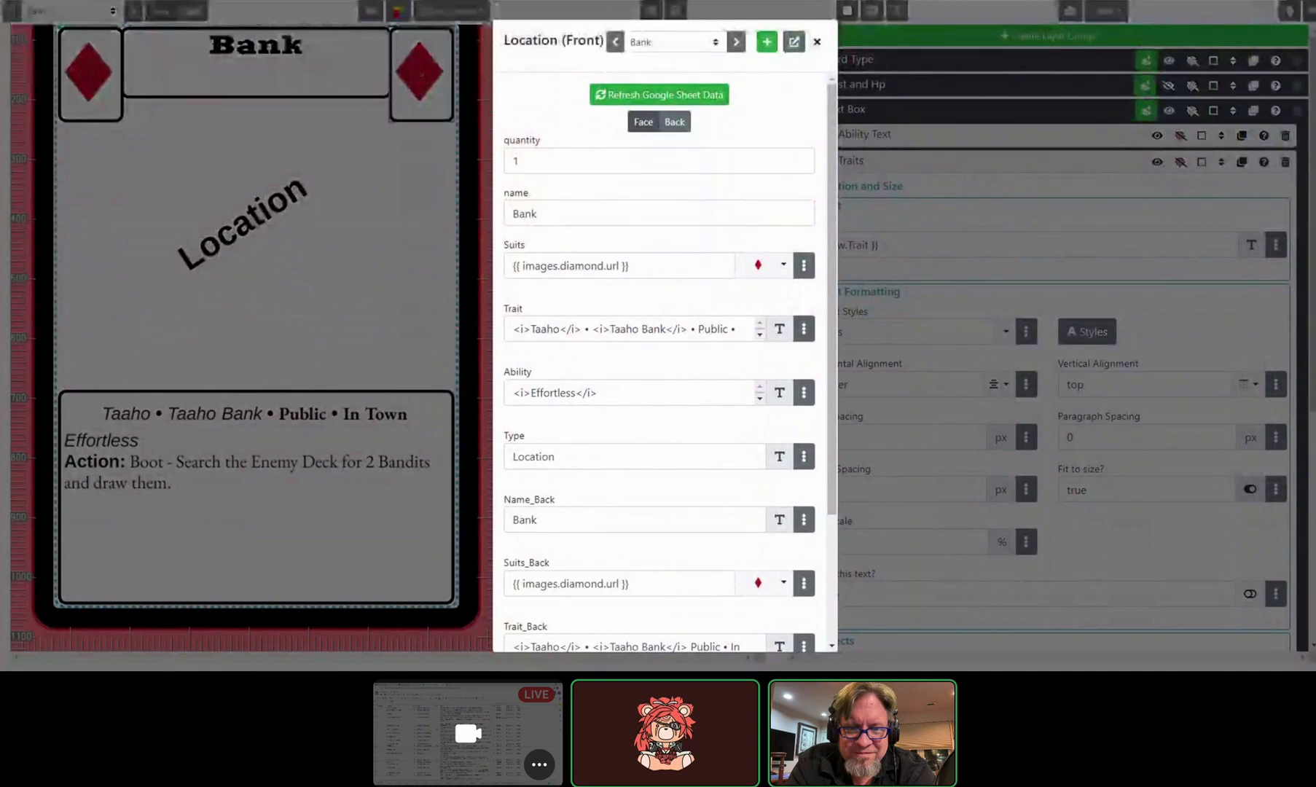
{"action": "left_click", "coordinate": [803, 329]}
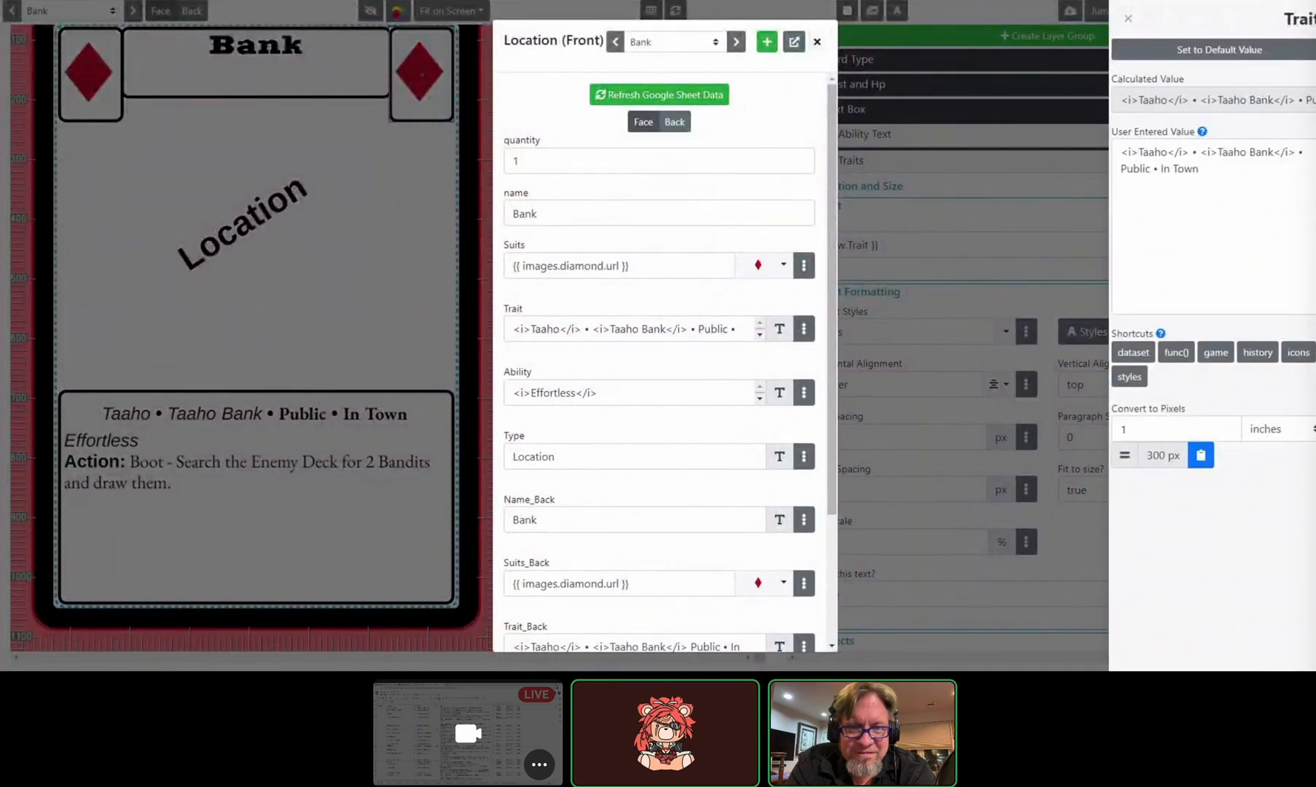
{"action": "left_click_drag", "start_coordinate": [1121, 152], "coordinate": [1298, 152]}
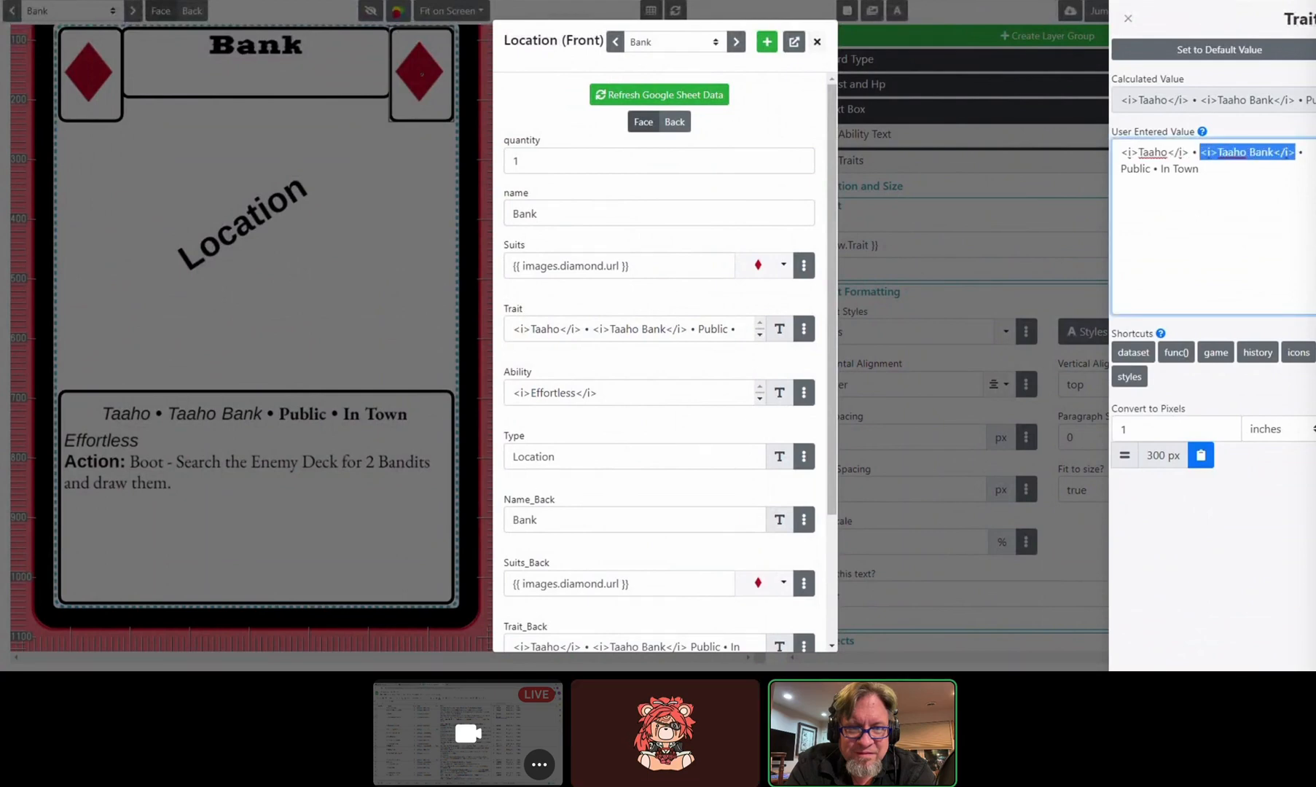
{"action": "left_click", "coordinate": [1199, 169]}
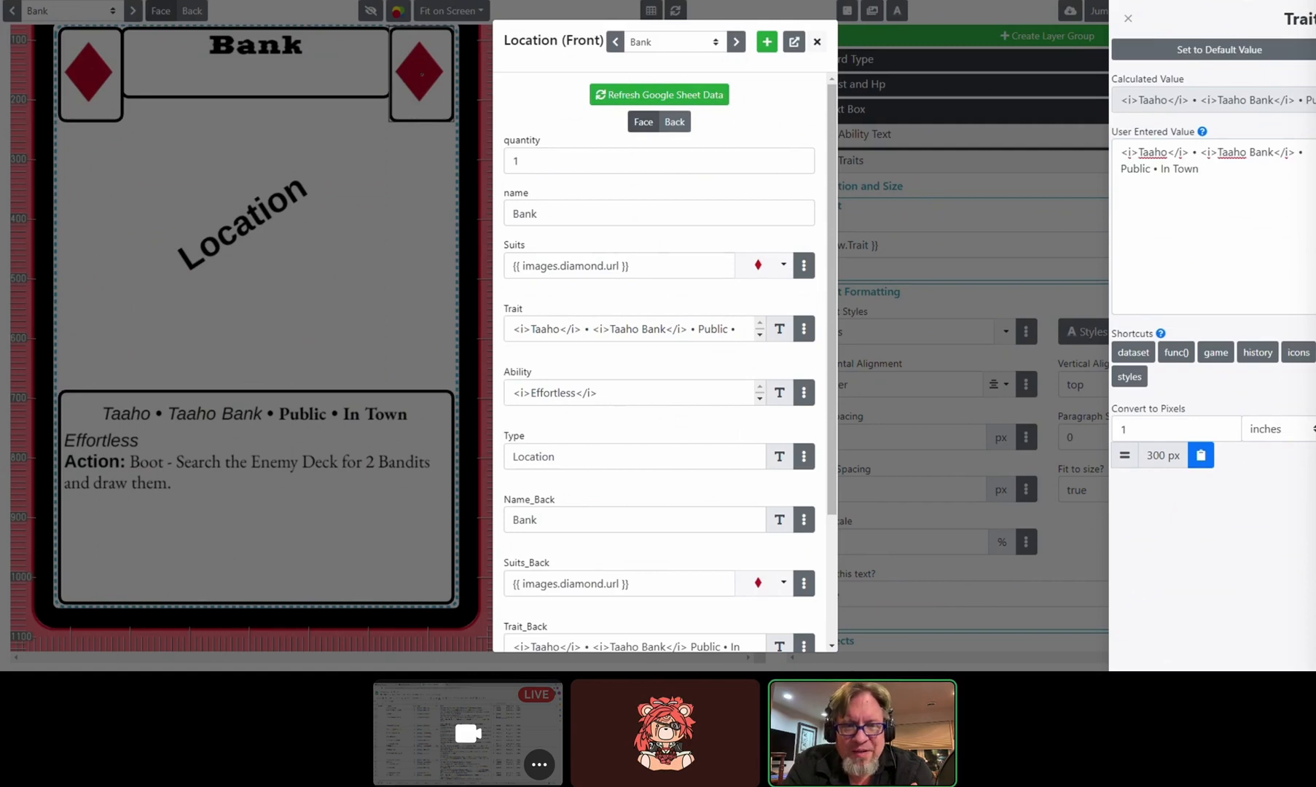
{"action": "left_click", "coordinate": [1152, 169]}
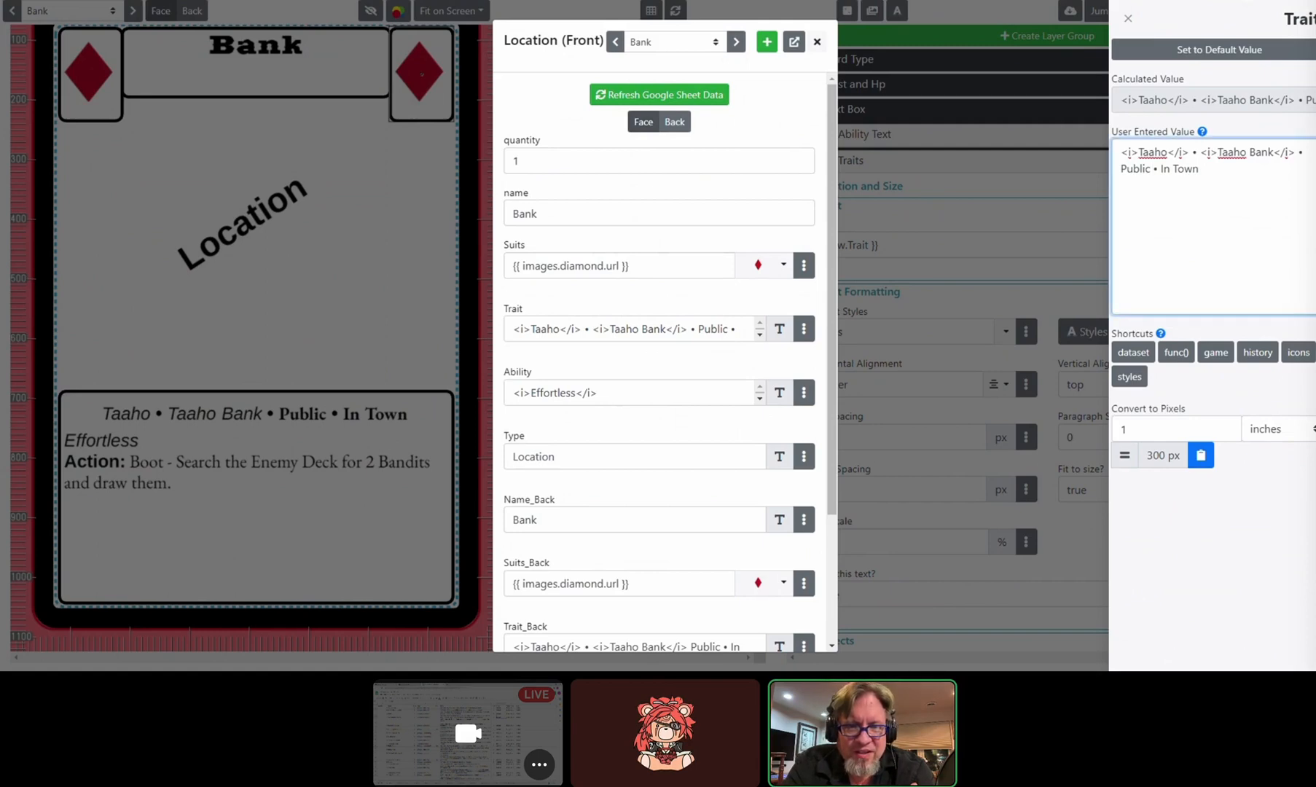
{"action": "key", "text": "Escape"}
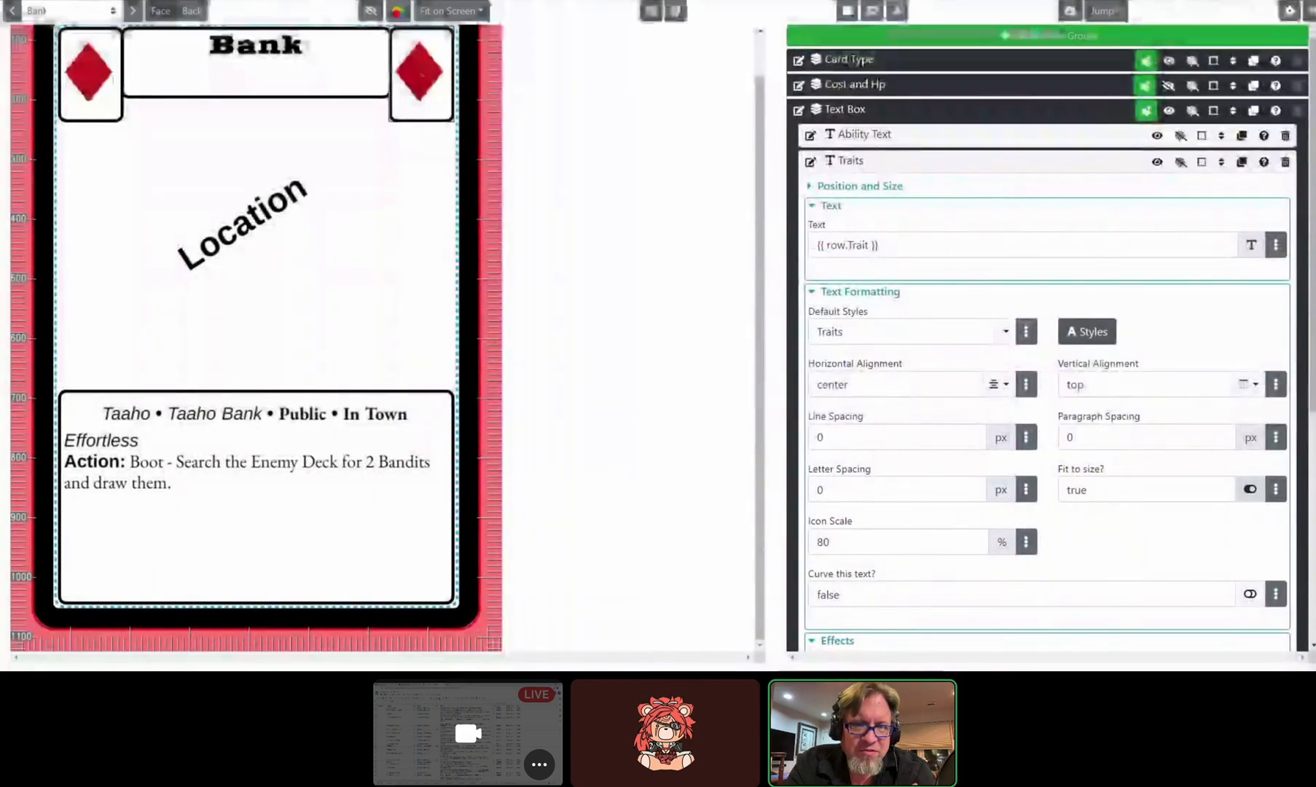
Step: Create a new text style named District_Green
{"action": "left_click", "coordinate": [1086, 332]}
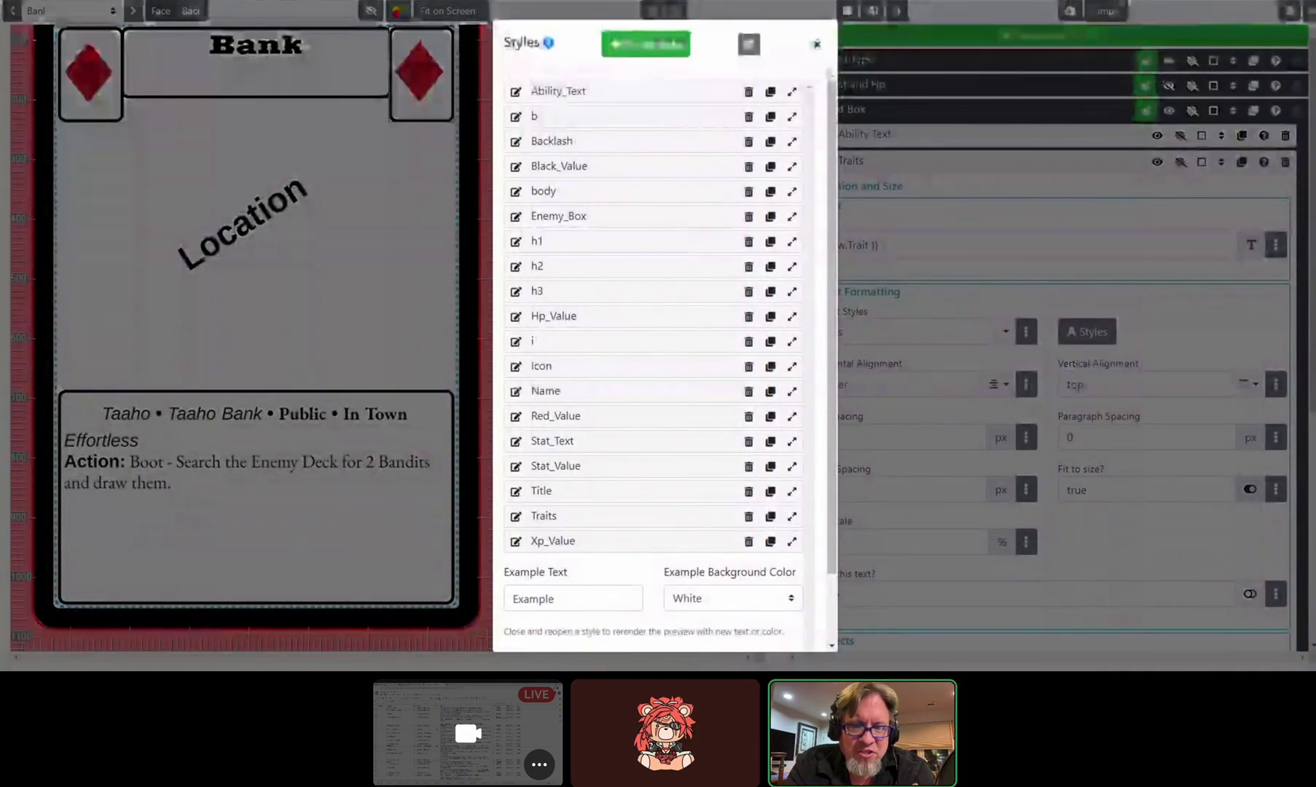
{"action": "left_click", "coordinate": [646, 43]}
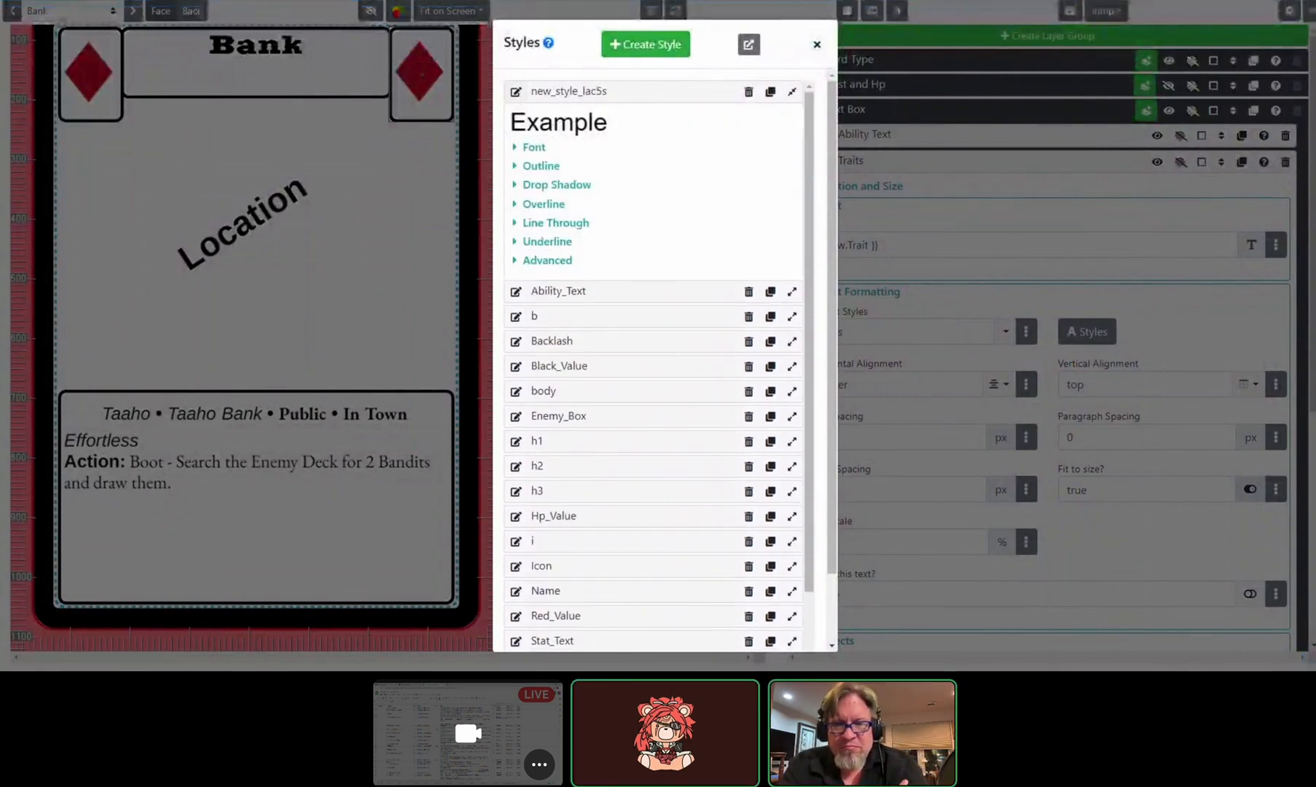
{"action": "left_click", "coordinate": [516, 92]}
{"action": "key", "text": "BackSpace"}
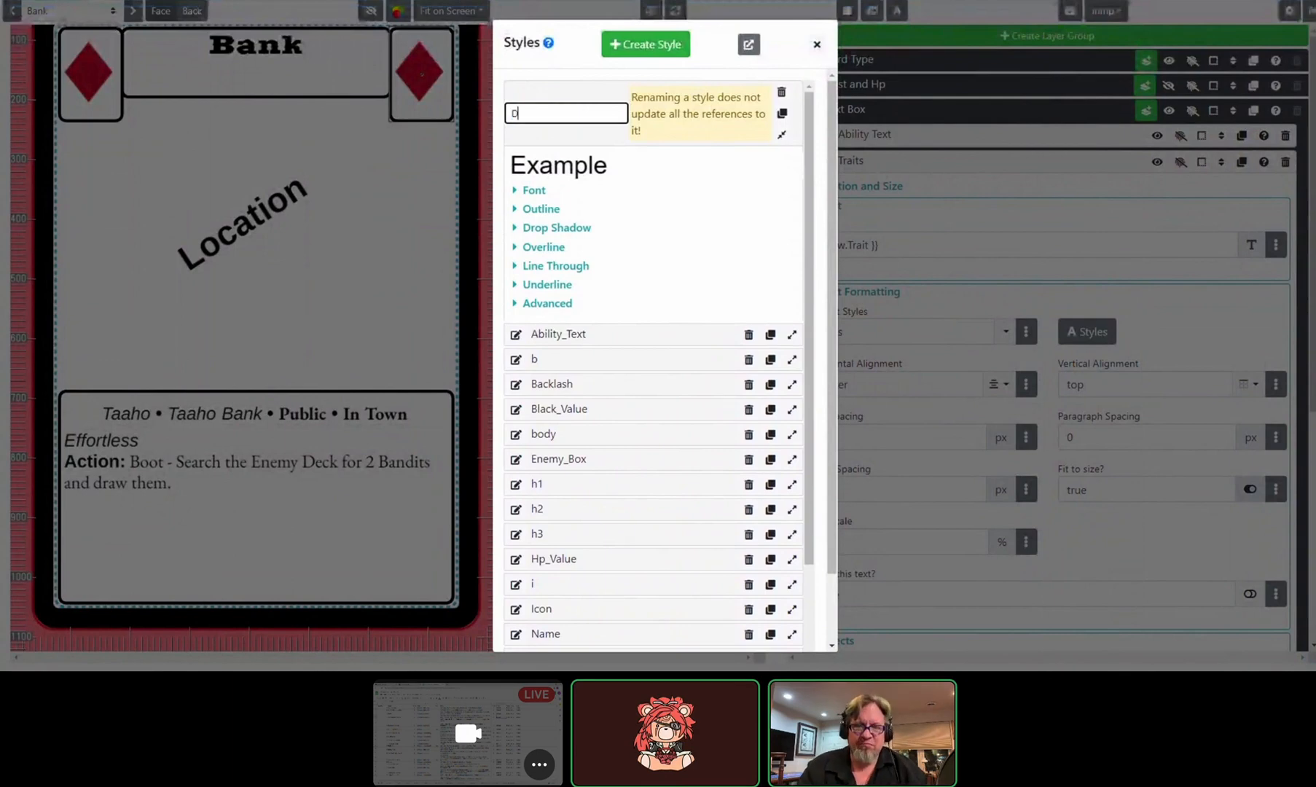
{"action": "type", "text": "District"}
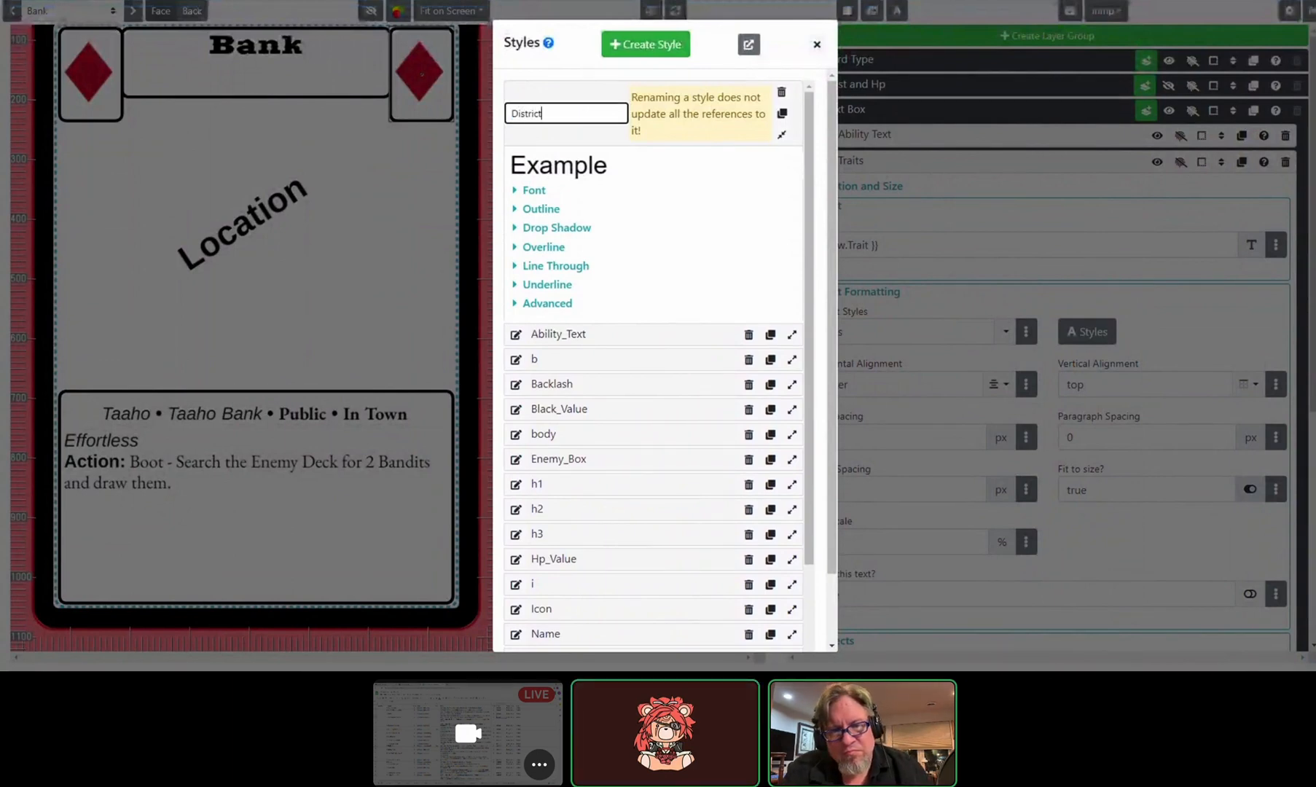
{"action": "type", "text": "_Green"}
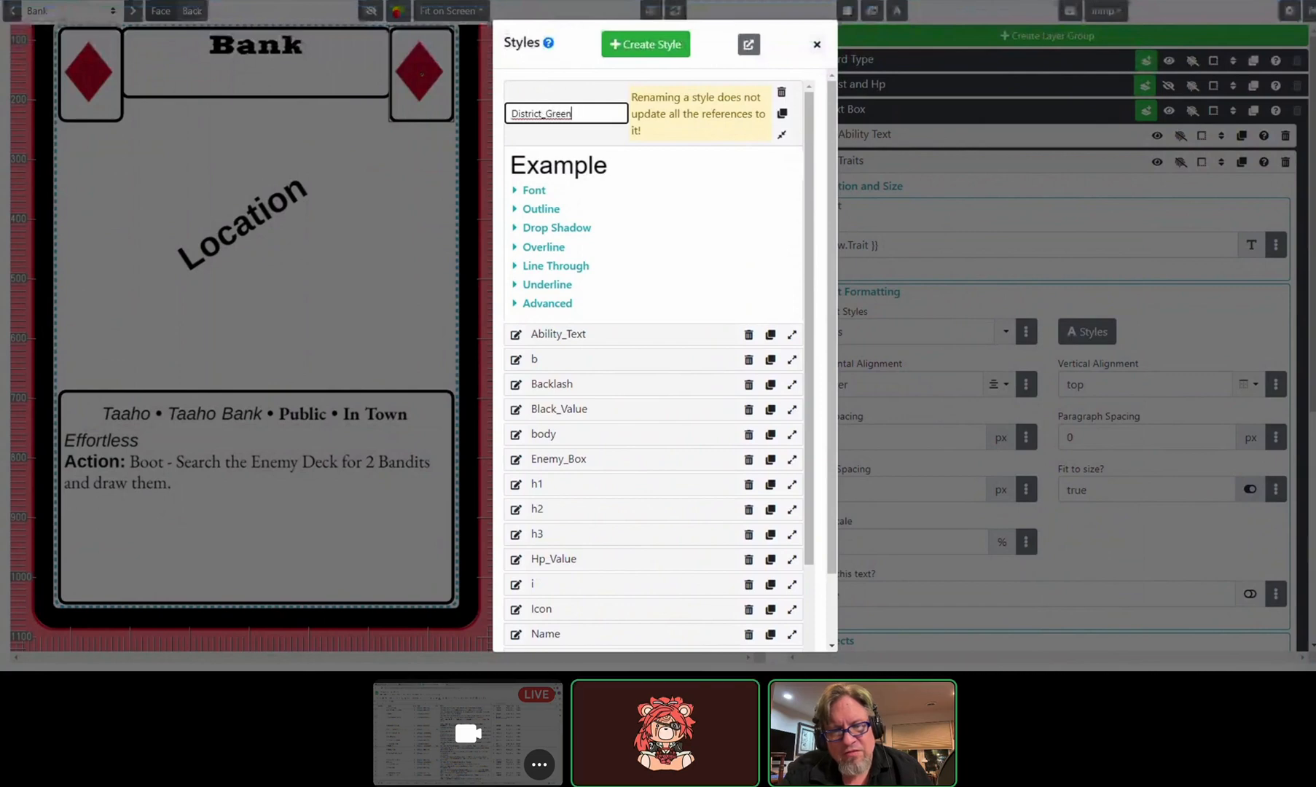
{"action": "key", "text": "Return"}
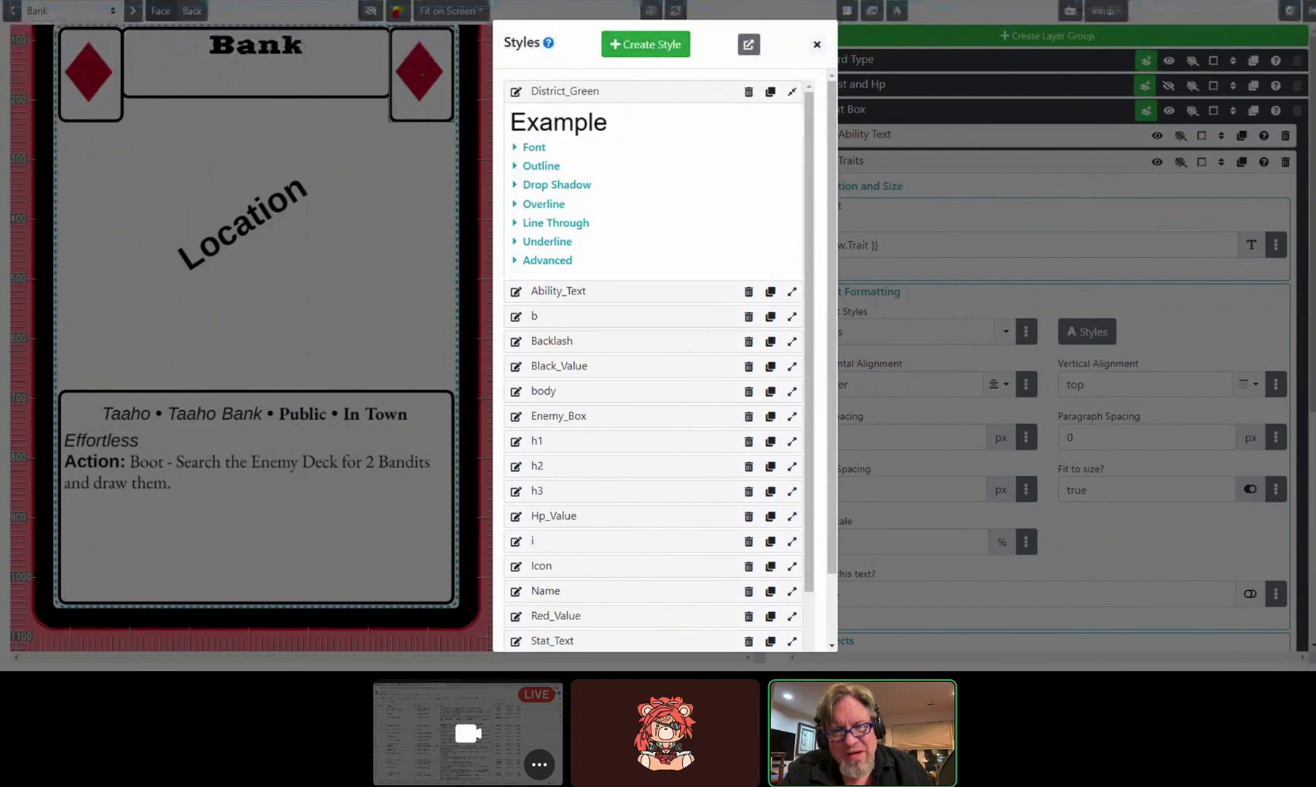
Step: Set the District_Green style's font color to dark green #194D33 and close the styles
{"action": "left_click", "coordinate": [534, 147]}
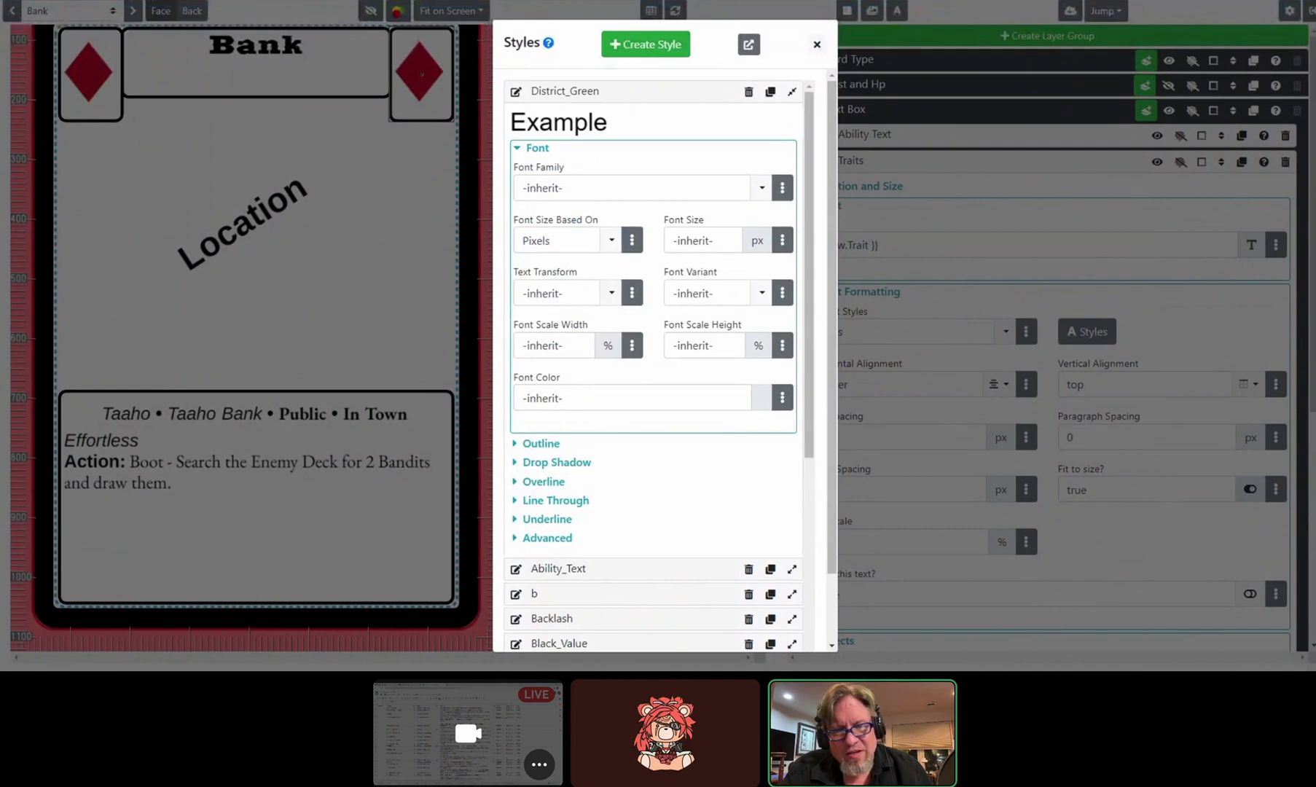
{"action": "left_click", "coordinate": [583, 398]}
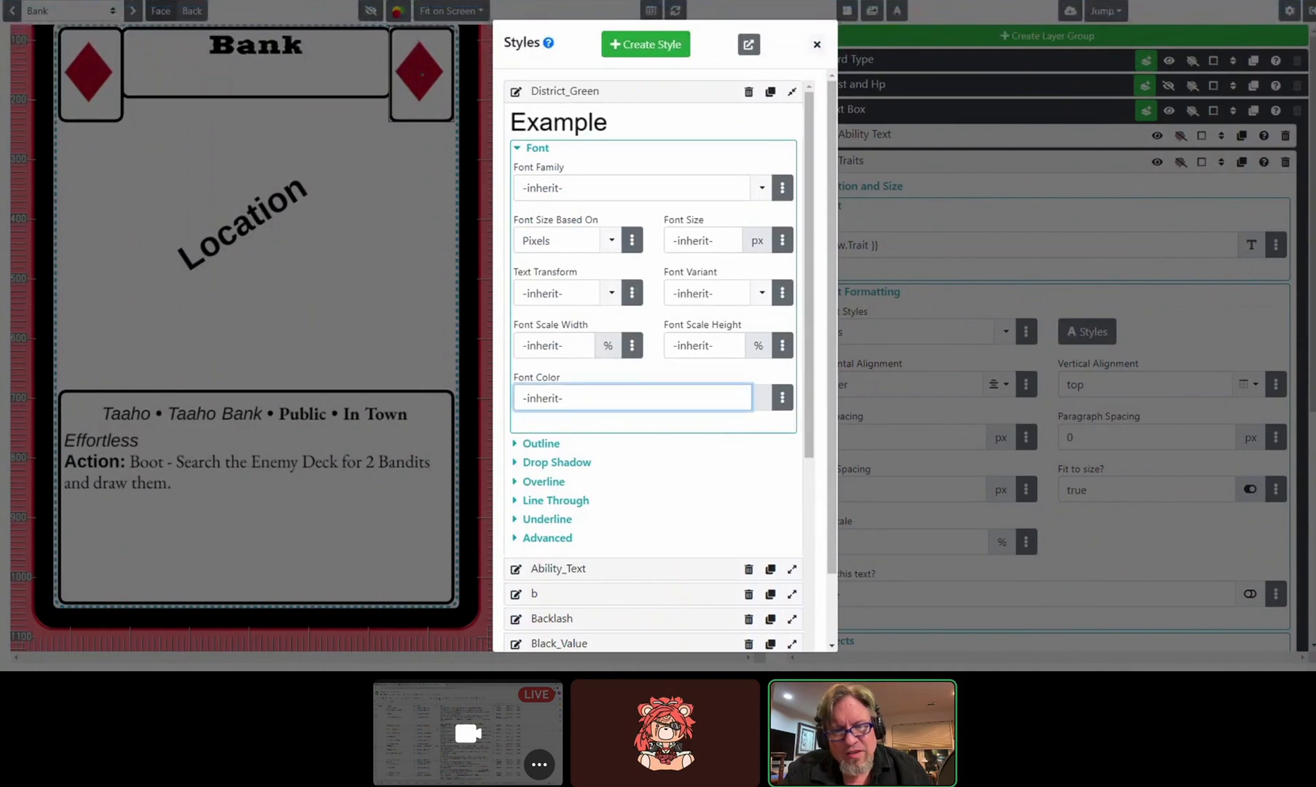
{"action": "left_click", "coordinate": [782, 398]}
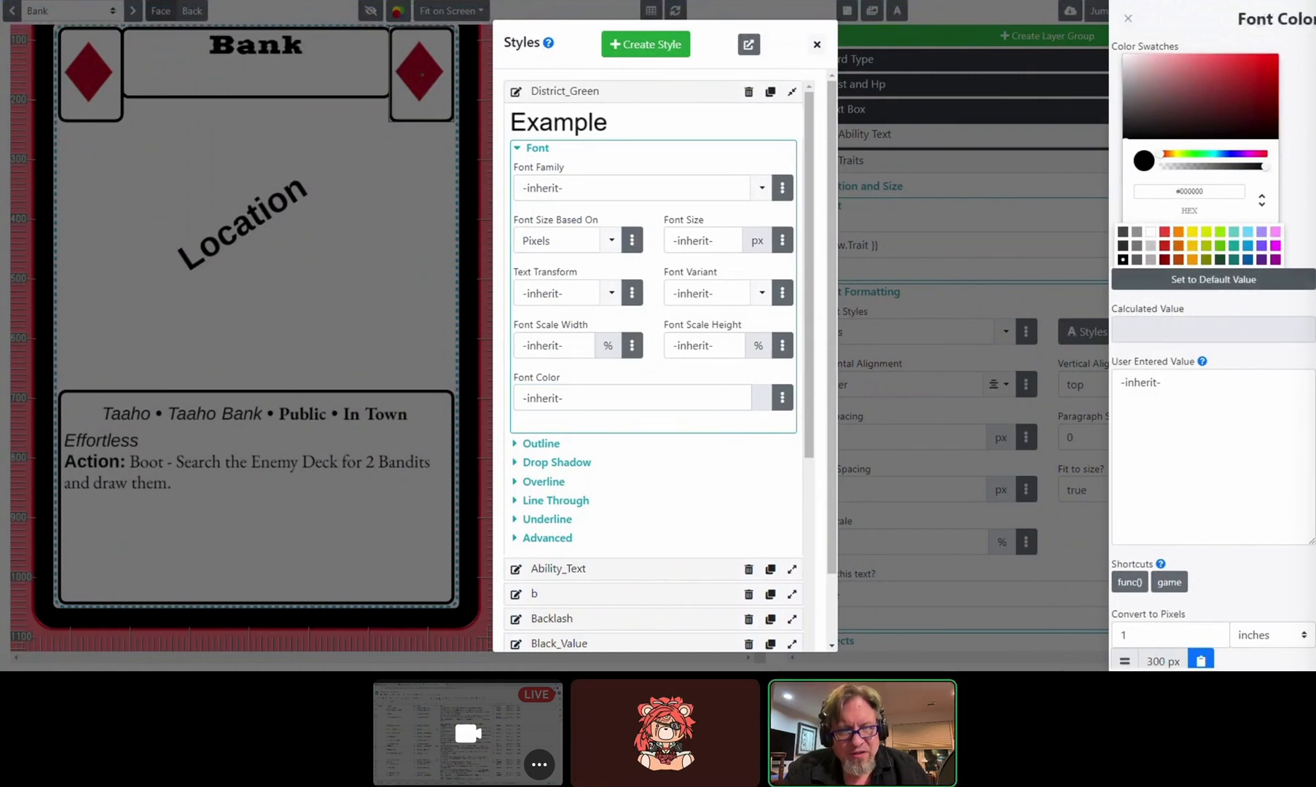
{"action": "left_click", "coordinate": [1220, 259]}
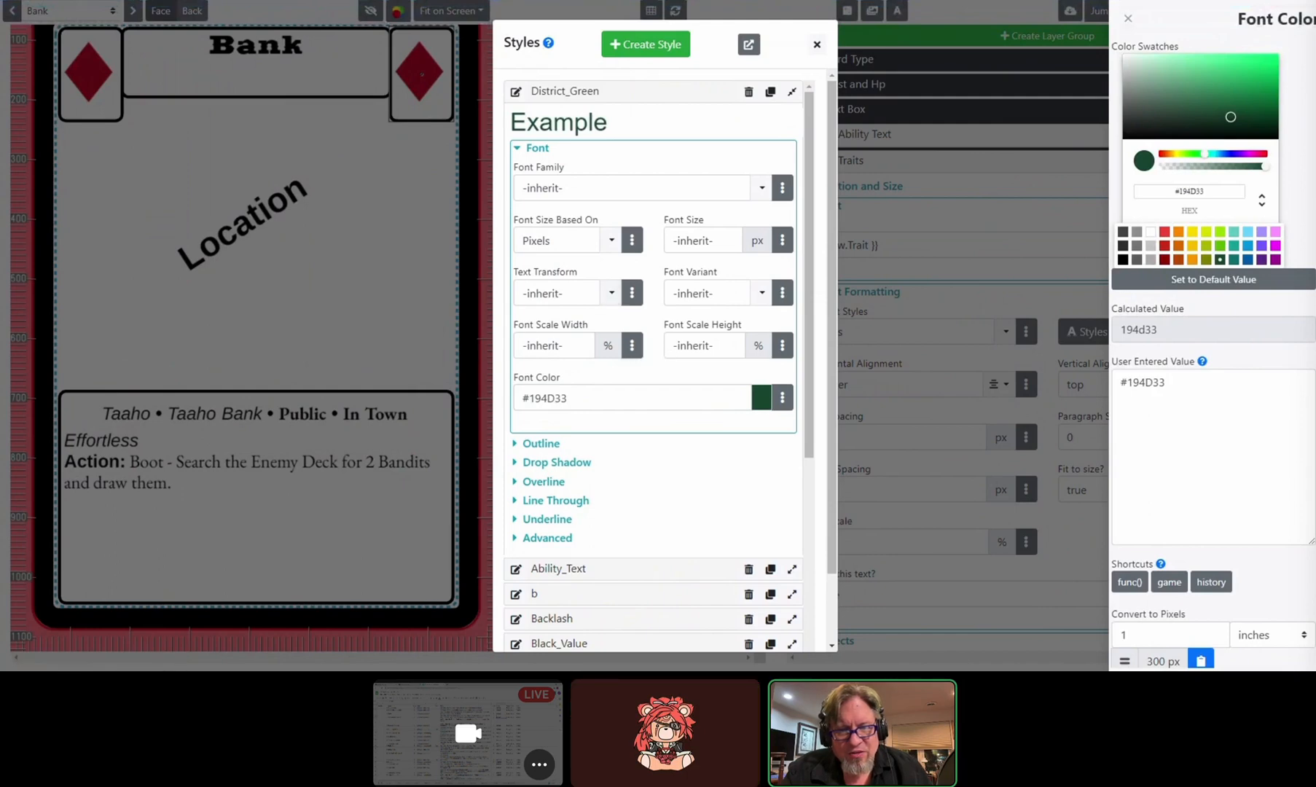
{"action": "left_click", "coordinate": [1128, 18]}
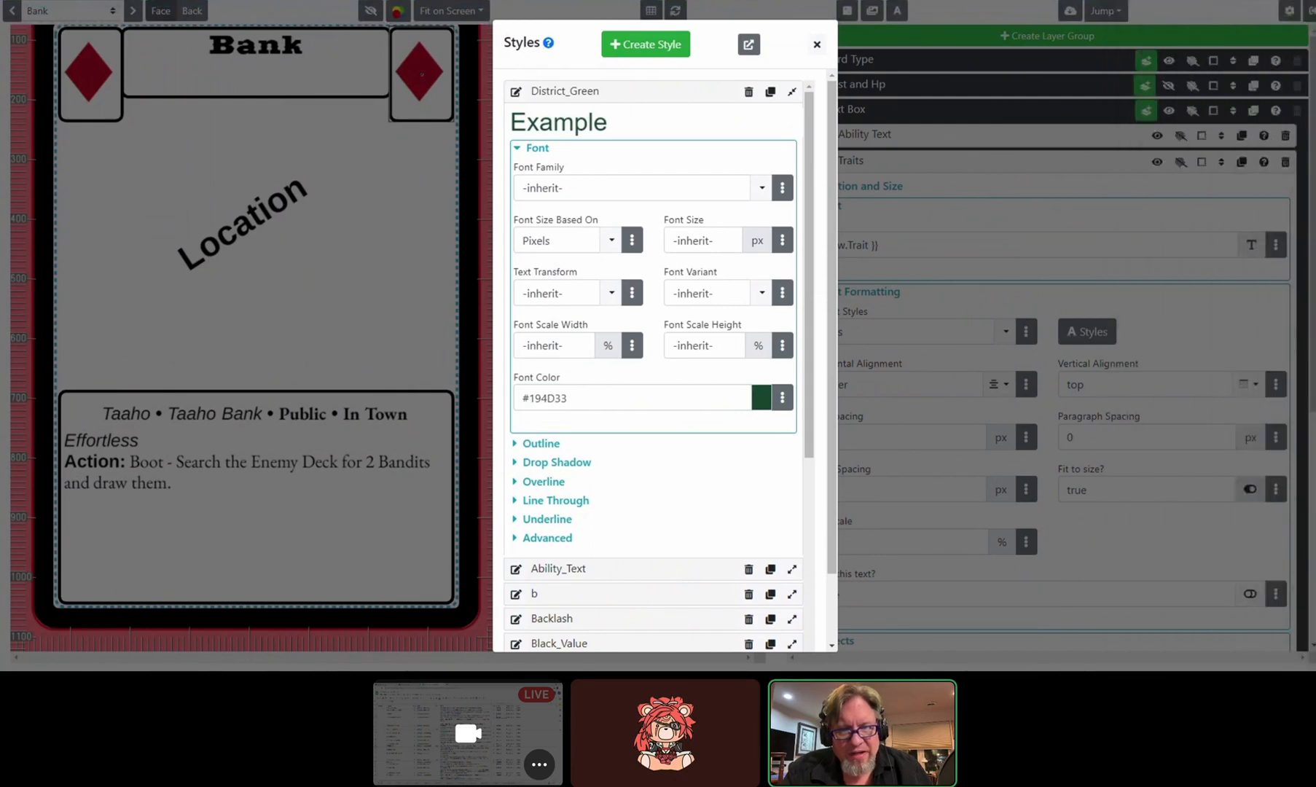
{"action": "left_click", "coordinate": [890, 407]}
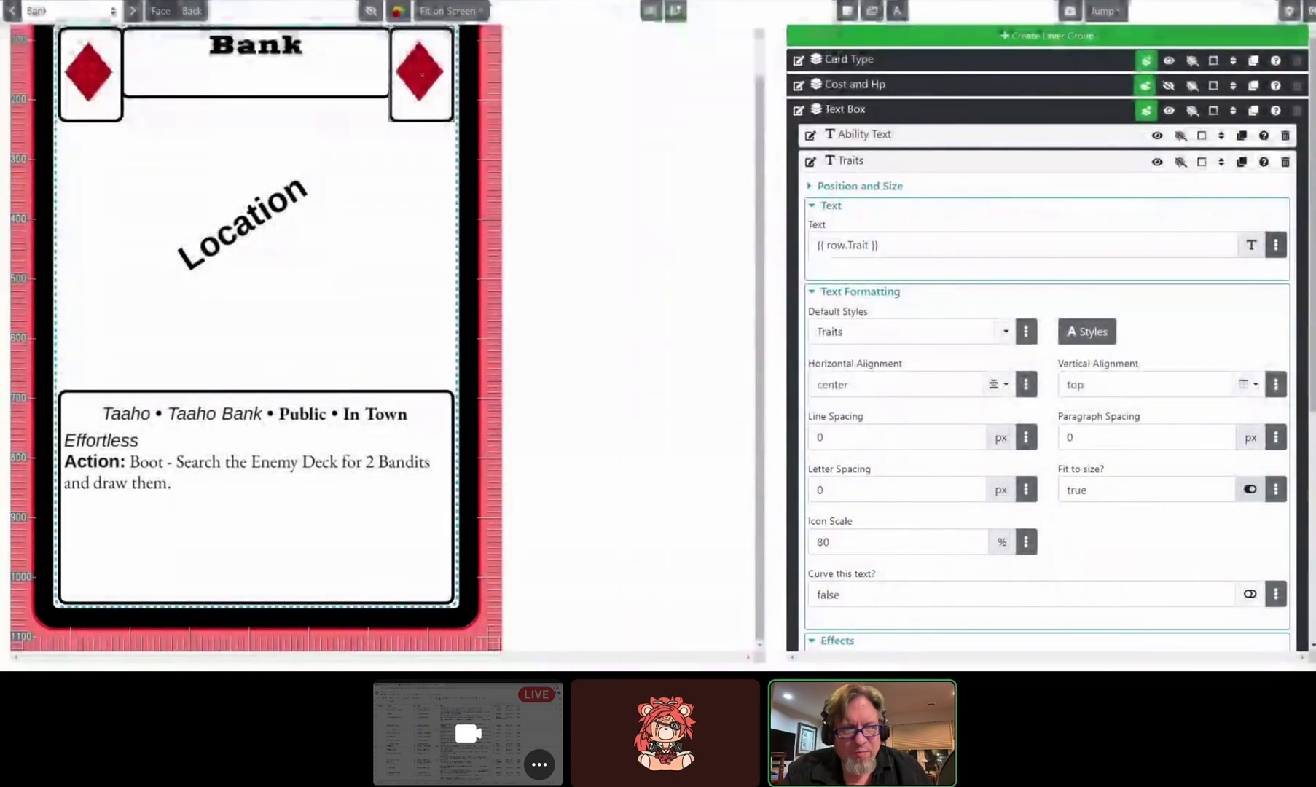
Step: Insert an empty District_Green style tag pair at the start of the Bank location's Trait value
{"action": "left_click", "coordinate": [847, 10]}
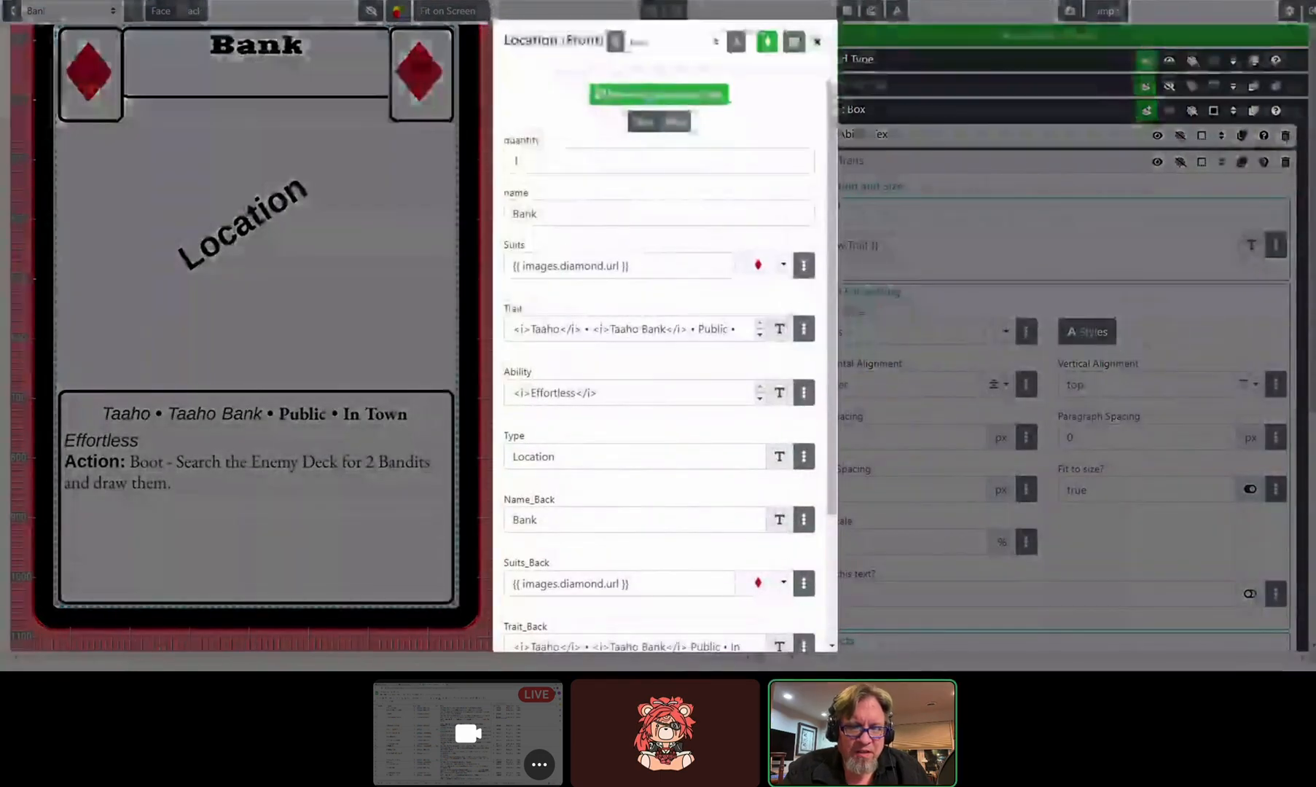
{"action": "left_click", "coordinate": [804, 329]}
{"action": "left_click", "coordinate": [1129, 376]}
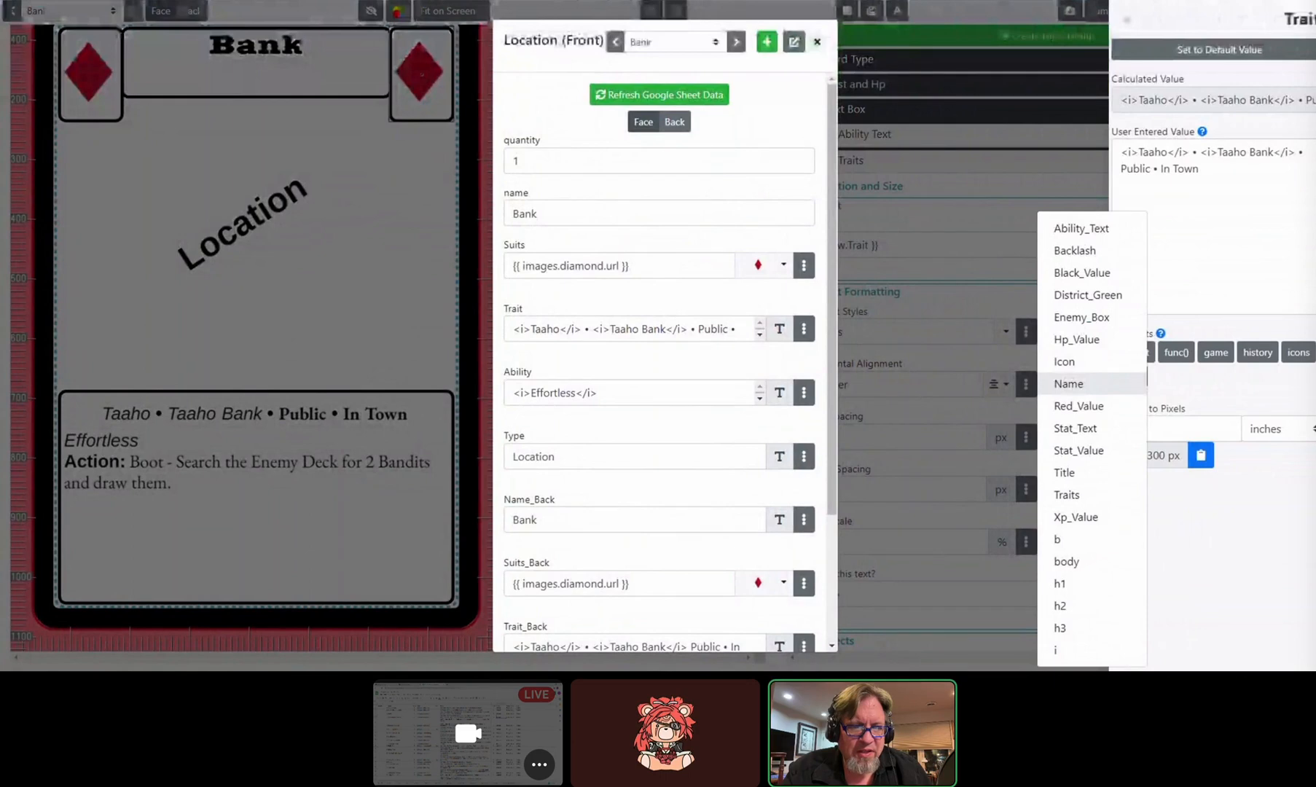
{"action": "left_click", "coordinate": [1088, 294]}
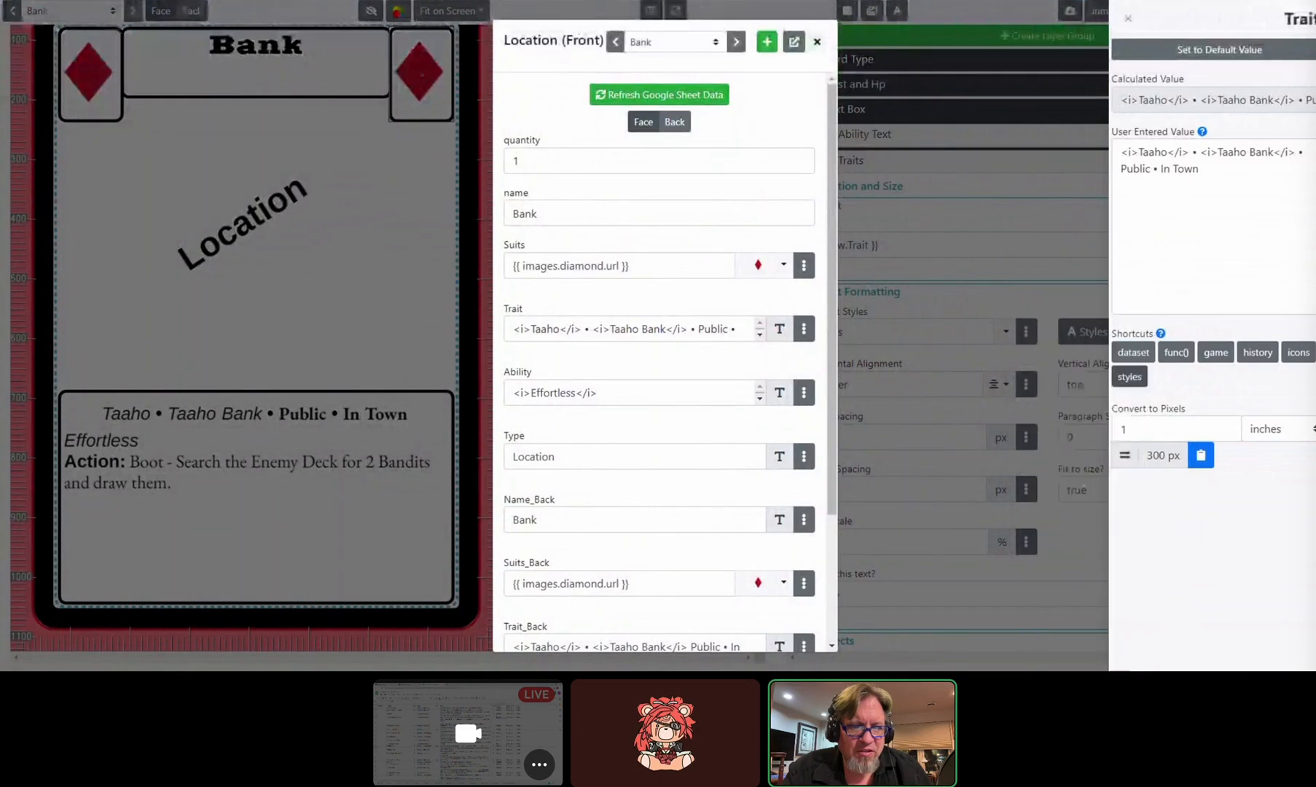
{"action": "left_click", "coordinate": [1121, 152]}
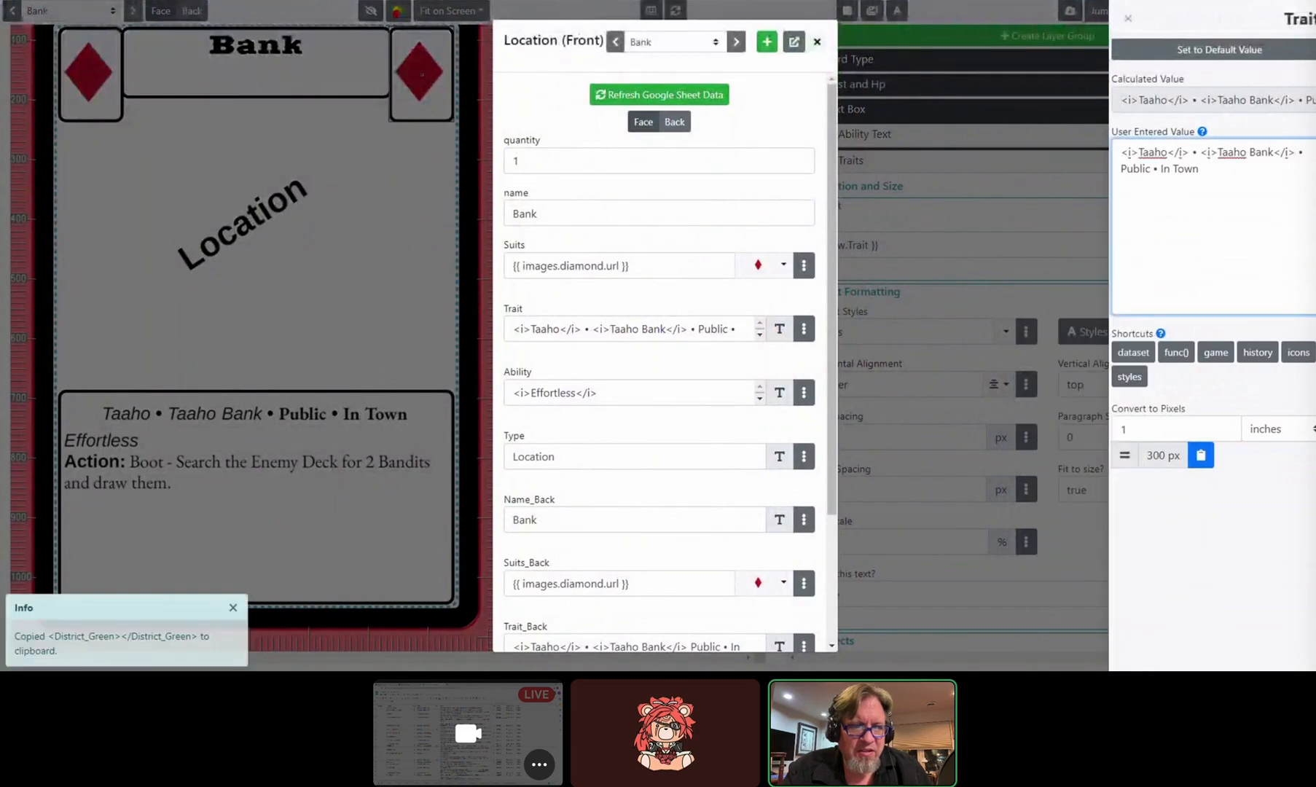
{"action": "key", "text": "ctrl+v"}
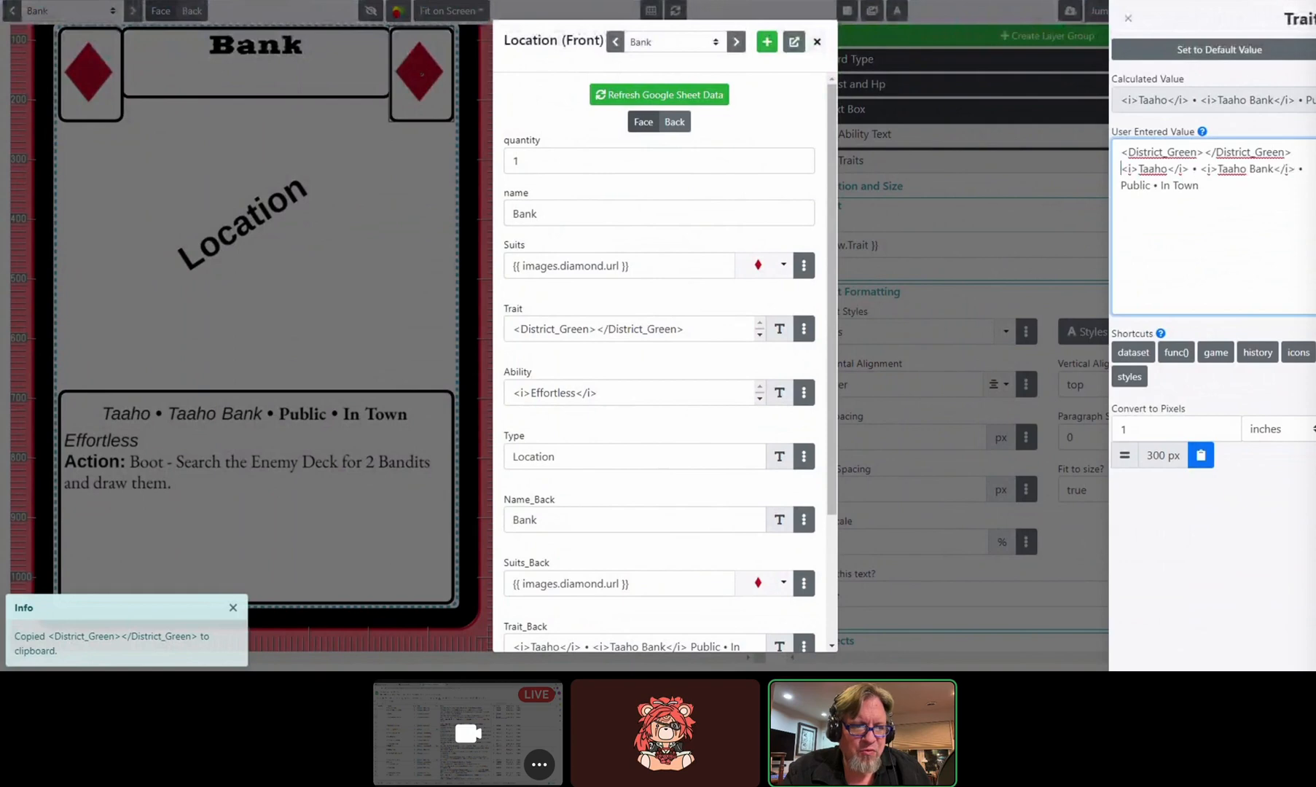
Step: Move the <i>Taaho</i> text inside the District_Green tags in Bank's Trait value and close the dataset row
{"action": "key", "text": "shift+Right"}
{"action": "key", "text": "shift+Right"}
{"action": "key", "text": "shift+Right"}
{"action": "key", "text": "shift+Right"}
{"action": "key", "text": "shift+Right"}
{"action": "key", "text": "shift+Right"}
{"action": "key", "text": "shift+Right"}
{"action": "key", "text": "shift+Right"}
{"action": "key", "text": "shift+Right"}
{"action": "key", "text": "shift+Right"}
{"action": "key", "text": "shift+Right"}
{"action": "key", "text": "shift+Right"}
{"action": "key", "text": "Right"}
{"action": "key", "text": "shift+Left"}
{"action": "key", "text": "shift+Left"}
{"action": "key", "text": "shift+Left"}
{"action": "key", "text": "shift+Left"}
{"action": "key", "text": "shift+Left"}
{"action": "key", "text": "shift+Left"}
{"action": "key", "text": "shift+Left"}
{"action": "key", "text": "shift+Left"}
{"action": "key", "text": "shift+Left"}
{"action": "key", "text": "shift+Left"}
{"action": "key", "text": "shift+Left"}
{"action": "key", "text": "shift+Left"}
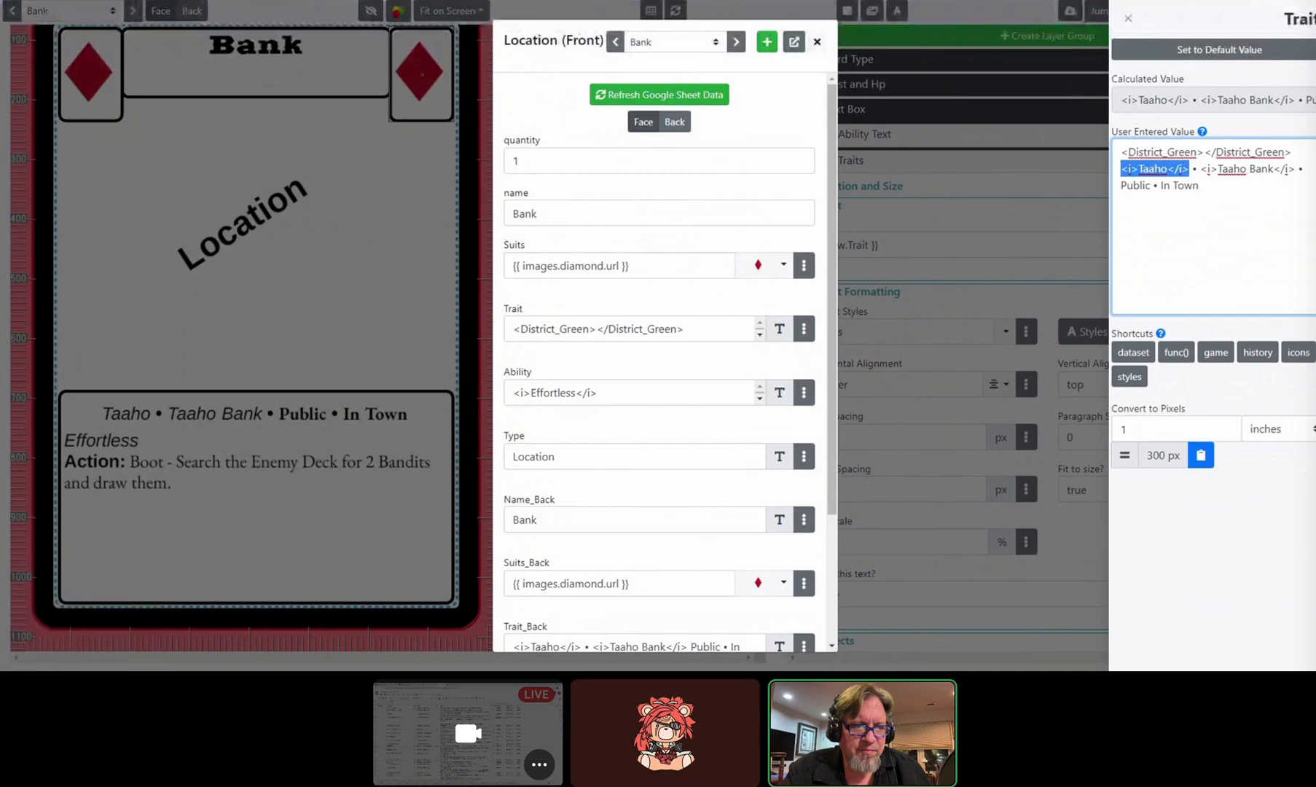
{"action": "key", "text": "BackSpace"}
{"action": "key", "text": "ctrl+v"}
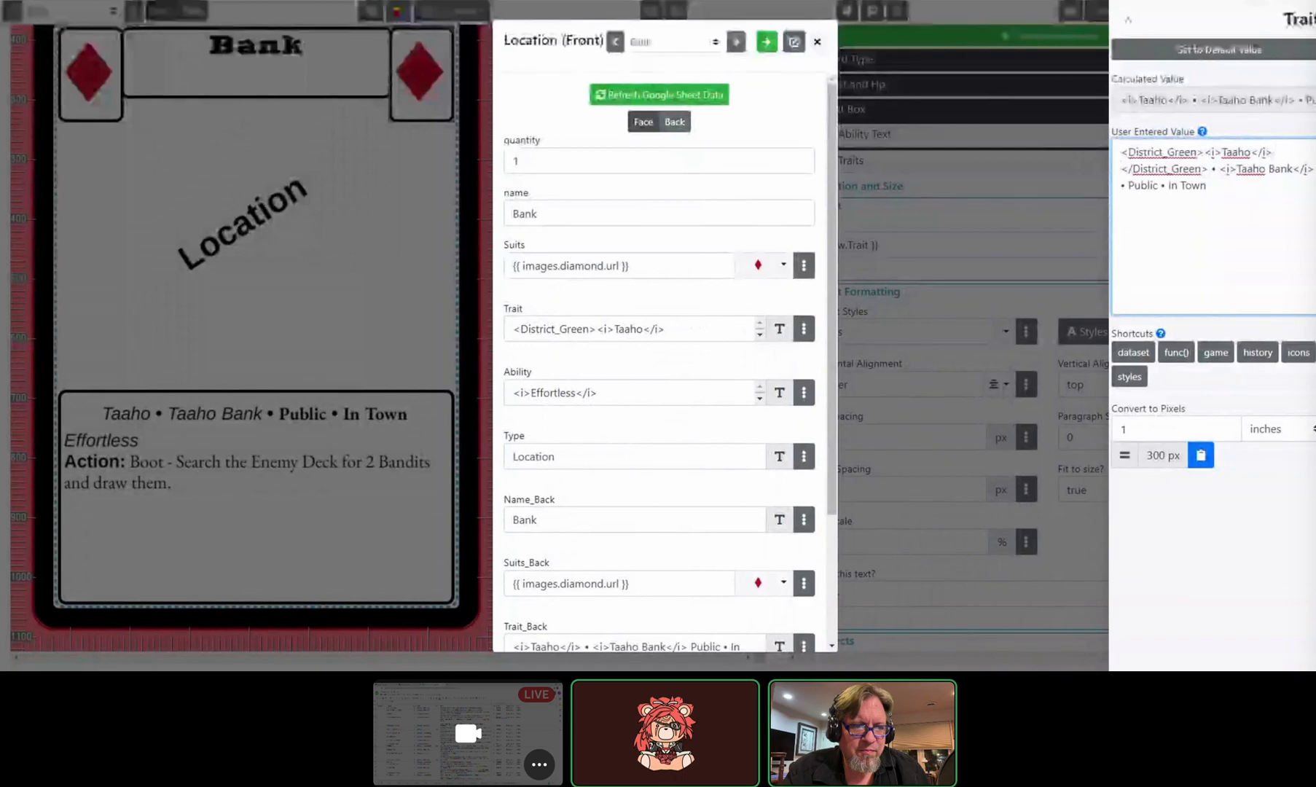
{"action": "key", "text": "Escape"}
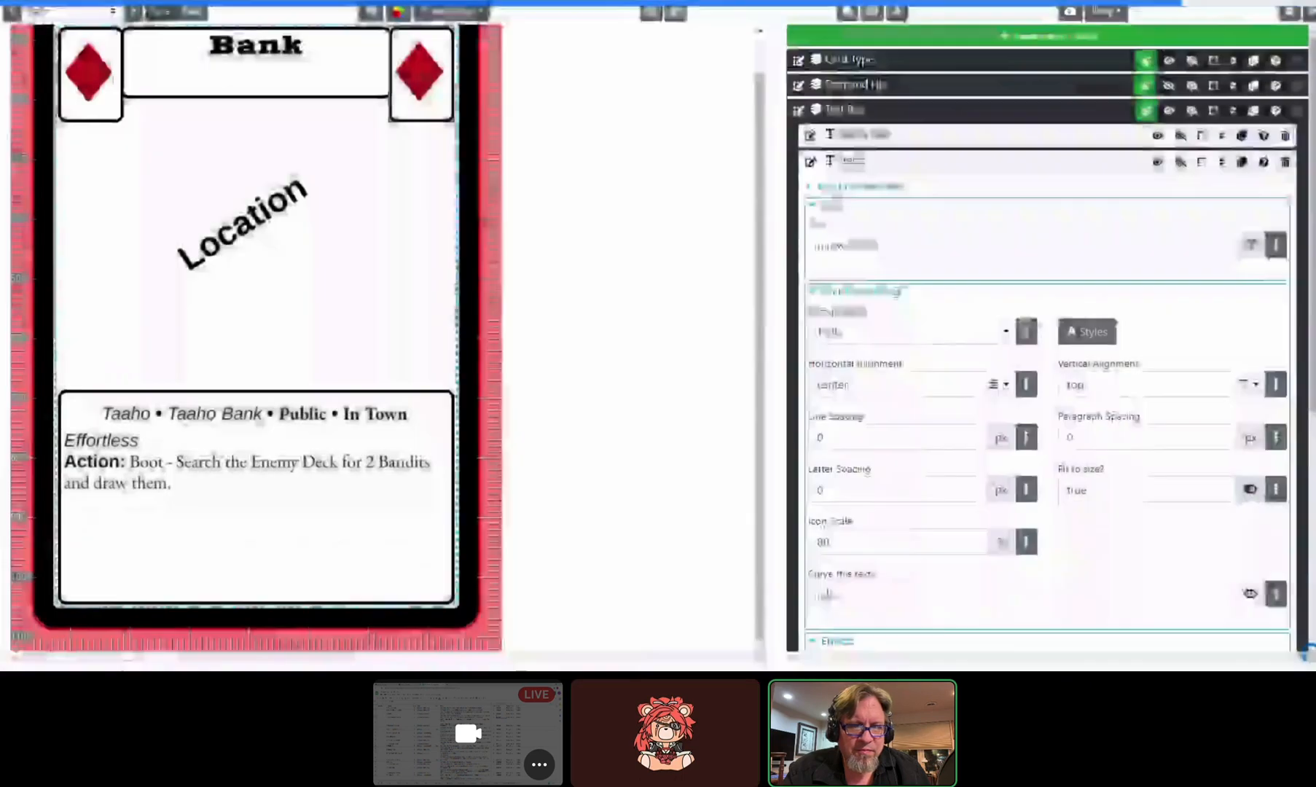